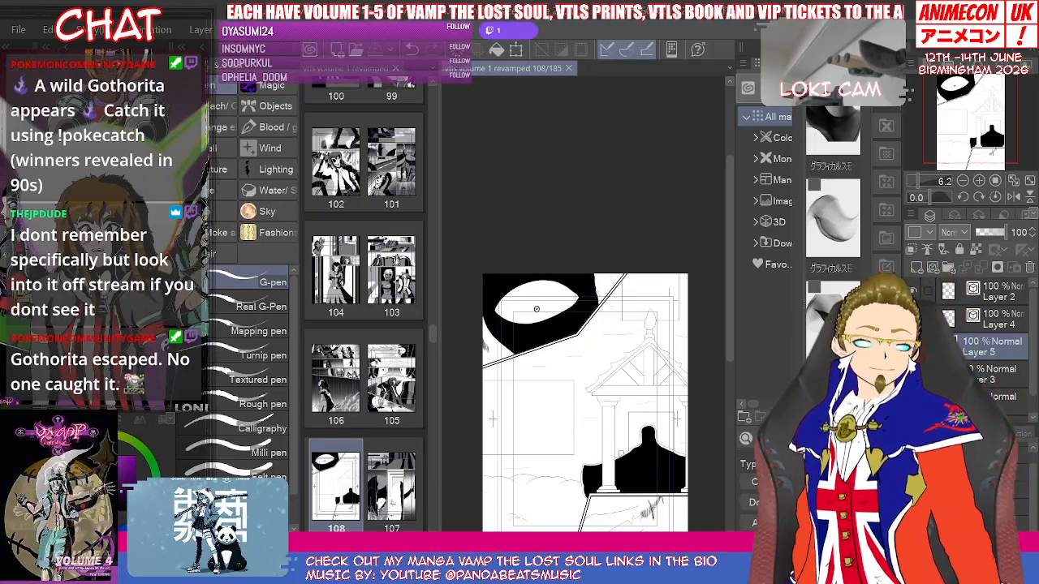
# Step: Flood-fill page 108 with lavender blue on a new layer below Layer 5, referring only to the editing layer, and save the page
pyautogui.moveTo(984, 134); pyautogui.dragTo(979, 167)
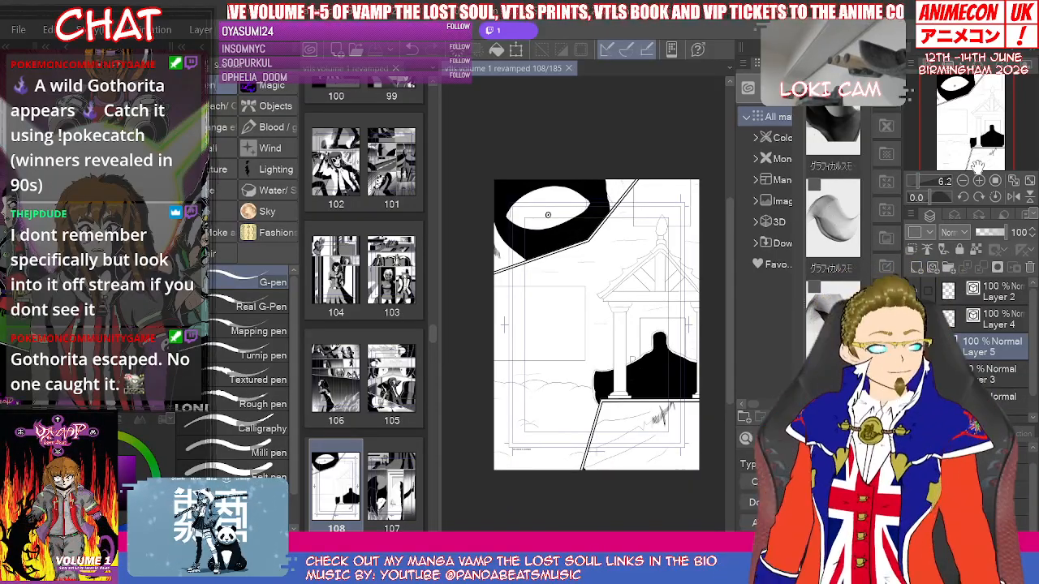
pyautogui.press('g')
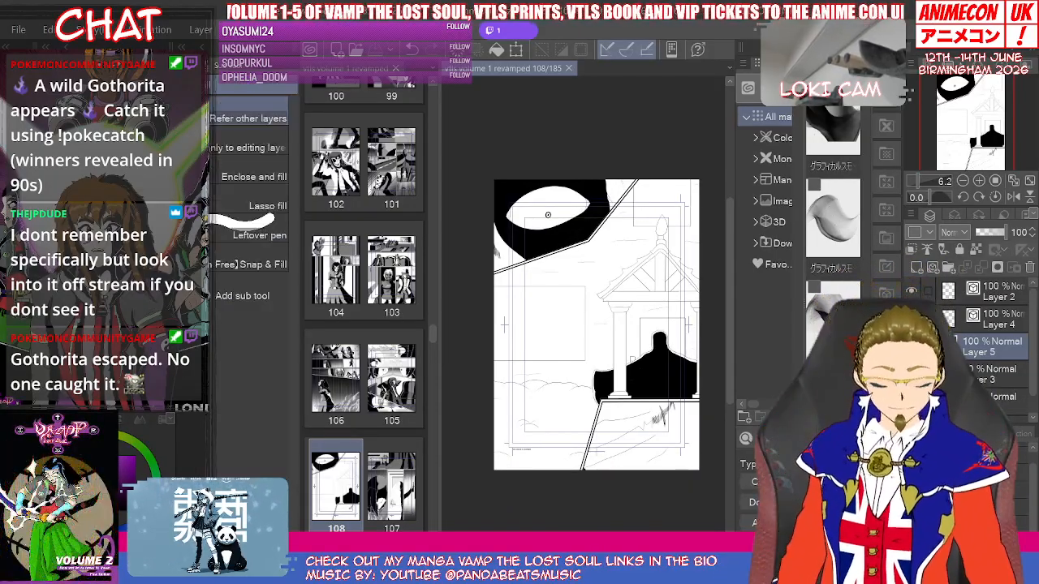
pyautogui.click(984, 373)
pyautogui.click(916, 268)
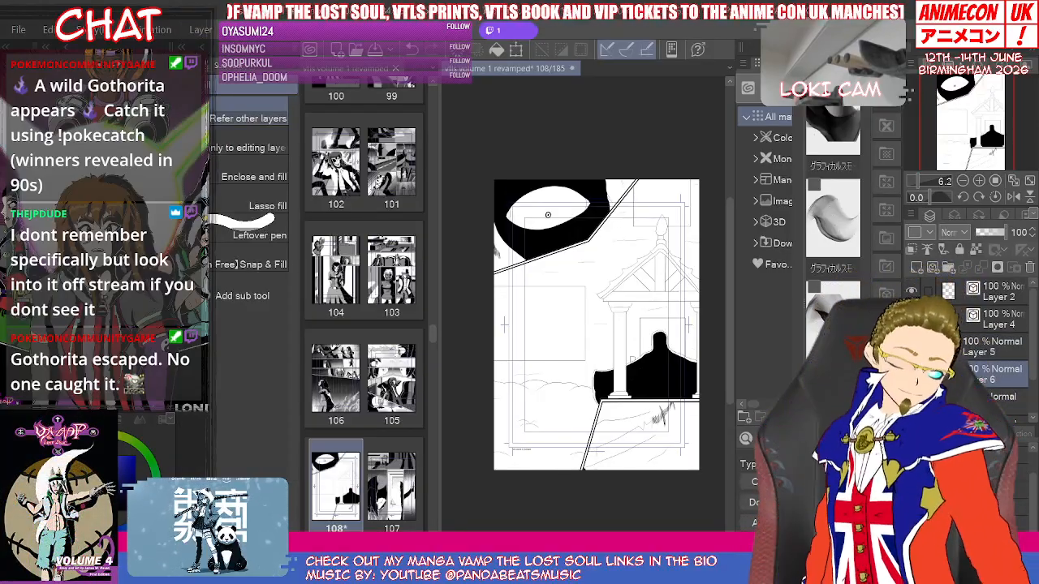
pyautogui.click(247, 147)
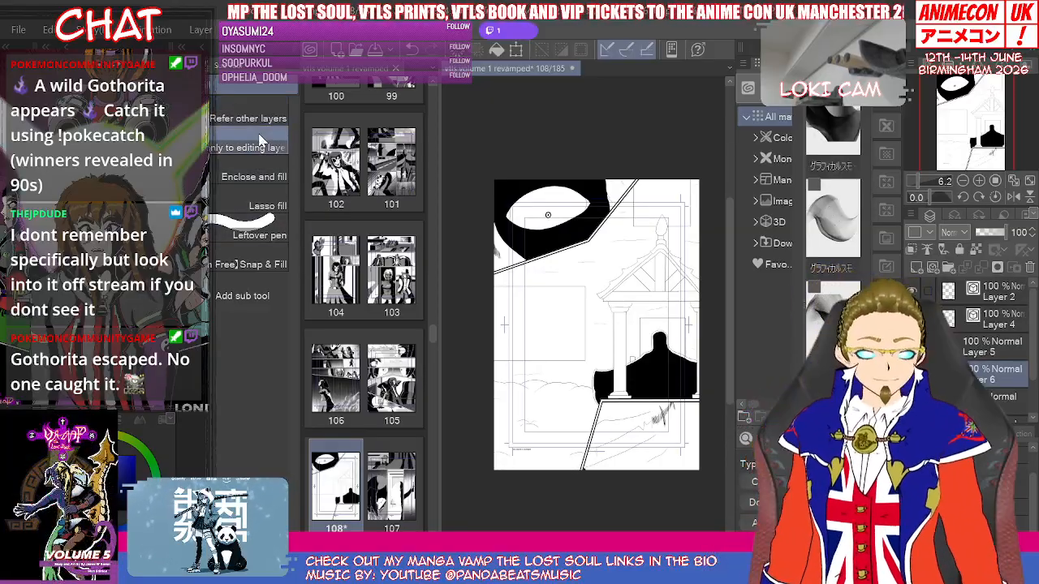
pyautogui.click(611, 262)
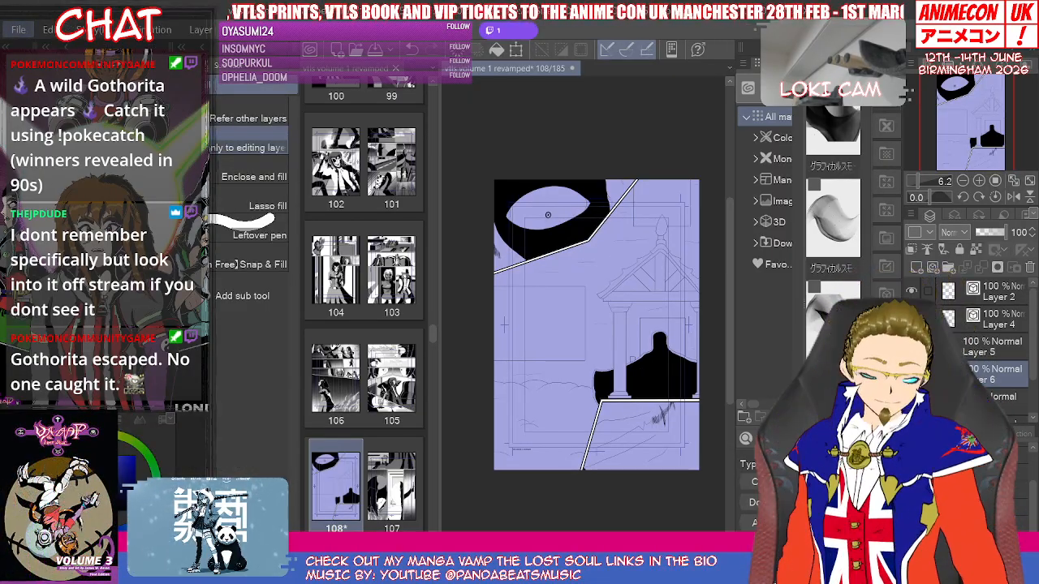
pyautogui.hotkey('ctrl', 's')
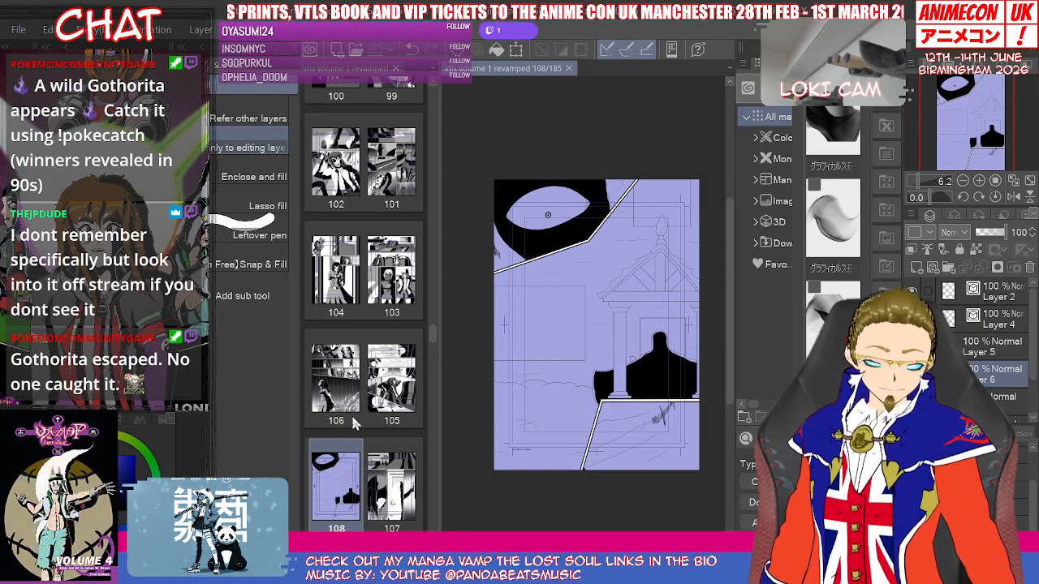
# Step: Open page 107 of the manga at the gable above the porch door
pyautogui.doubleClick(392, 487)
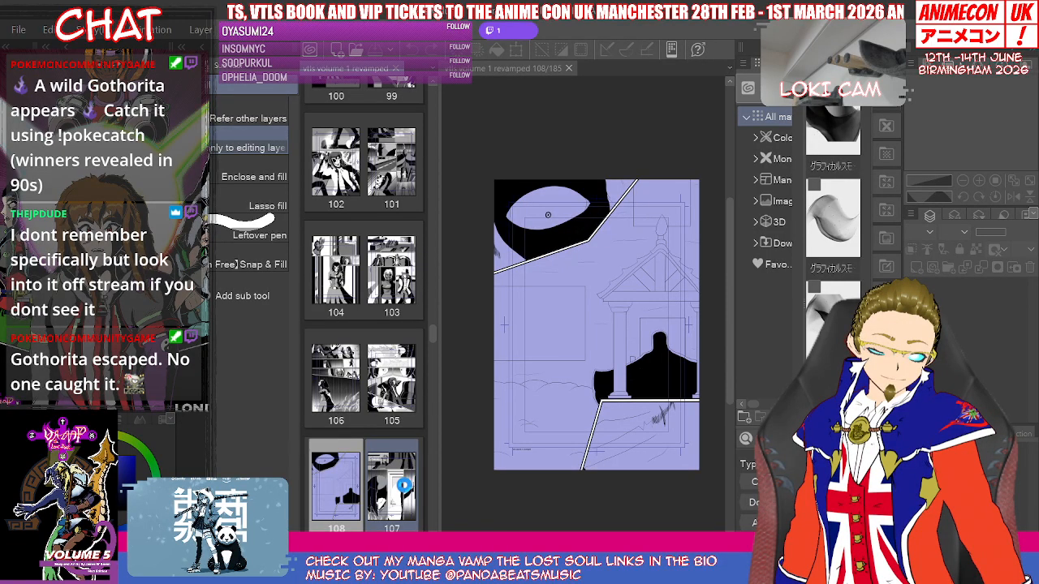
pyautogui.scroll(8, 1013, 101)
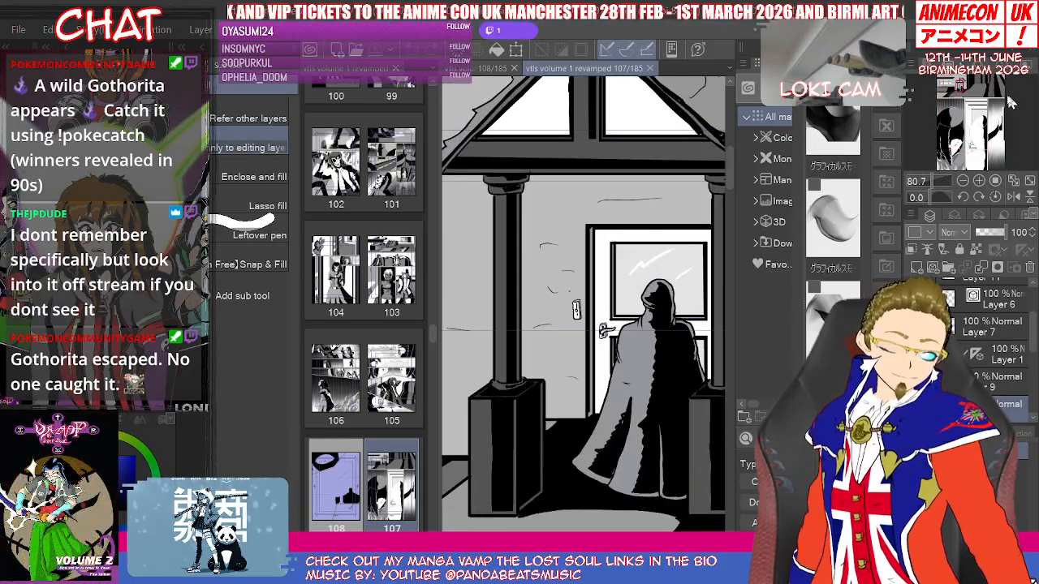
pyautogui.moveTo(962, 89); pyautogui.dragTo(962, 89)
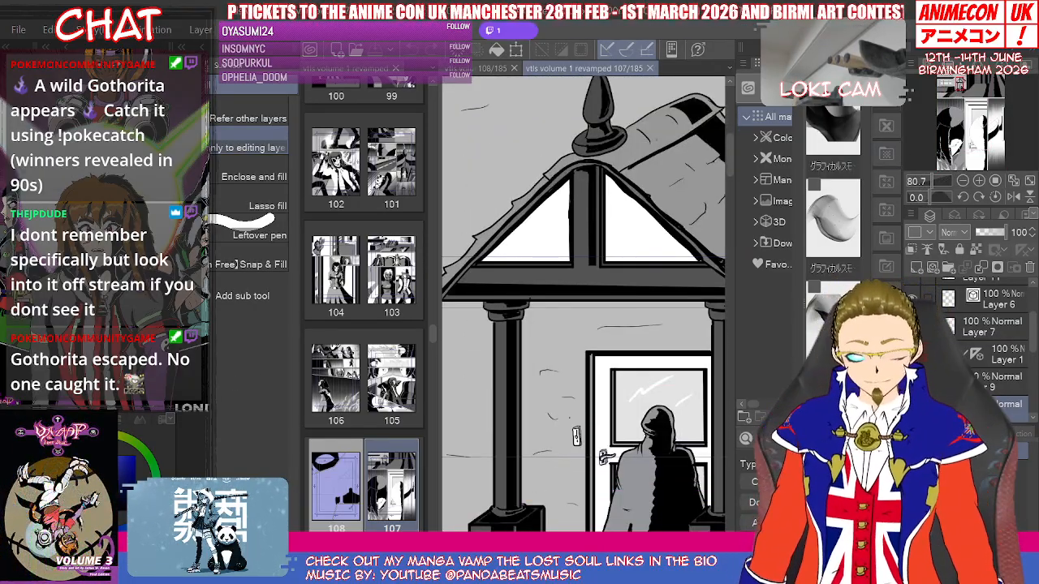
# Step: Draw diagonal brace lines across both triangular gable openings with the Polyline tool on Layer 6
pyautogui.press('u')
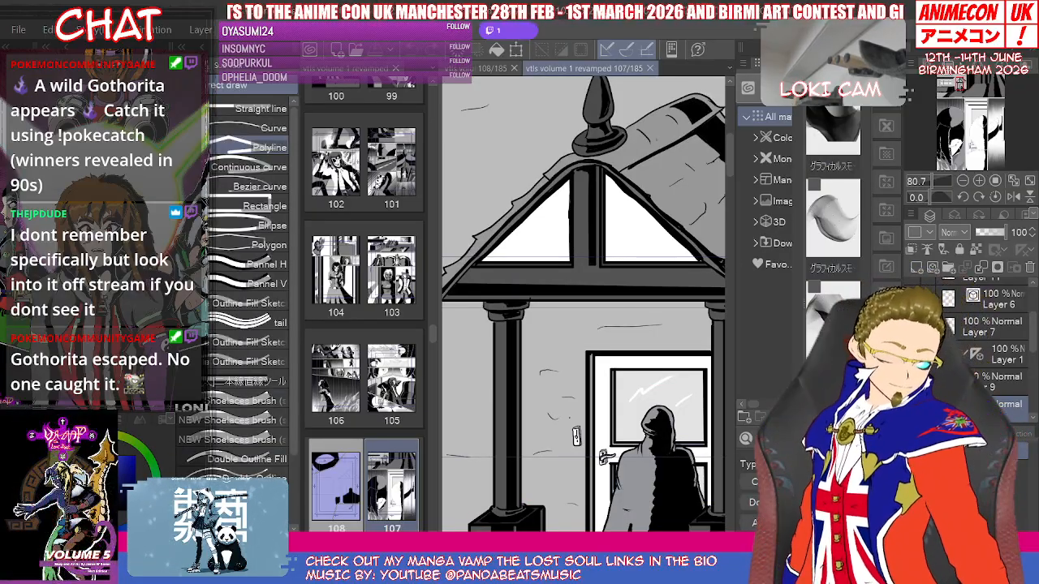
pyautogui.scroll(3, 964, 348)
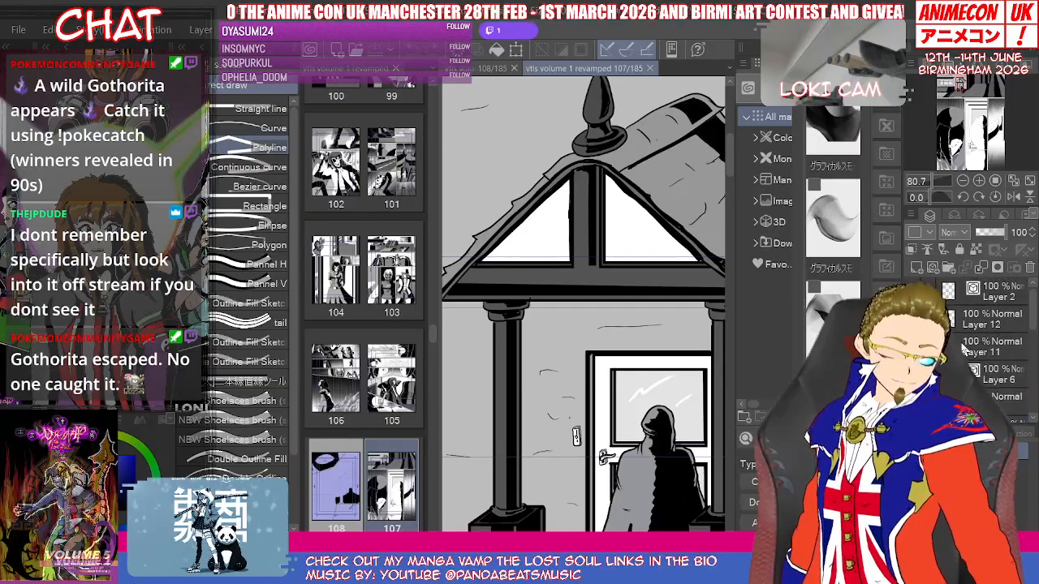
pyautogui.click(966, 375)
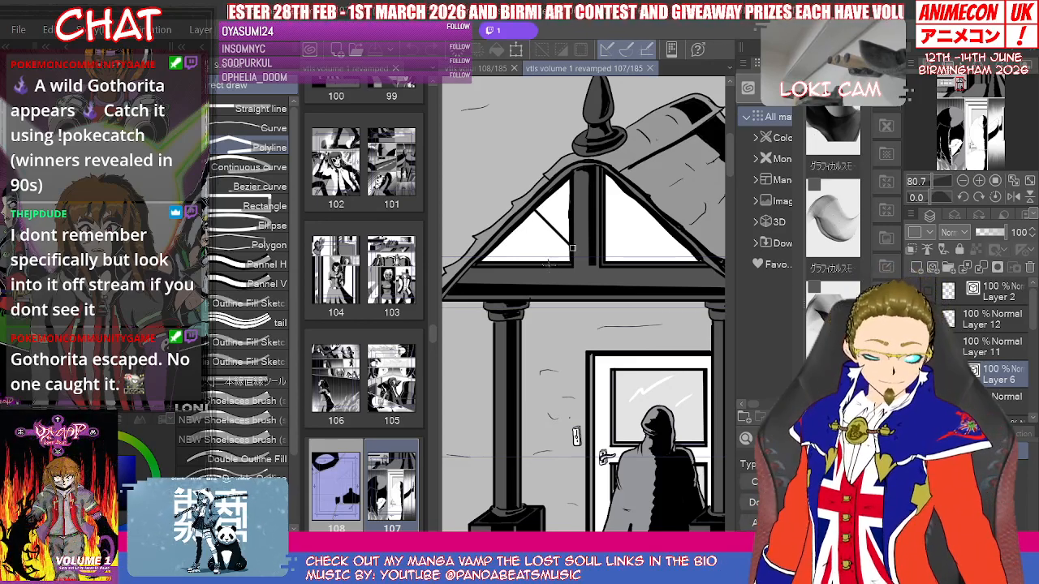
pyautogui.doubleClick(535, 209)
pyautogui.click(558, 265)
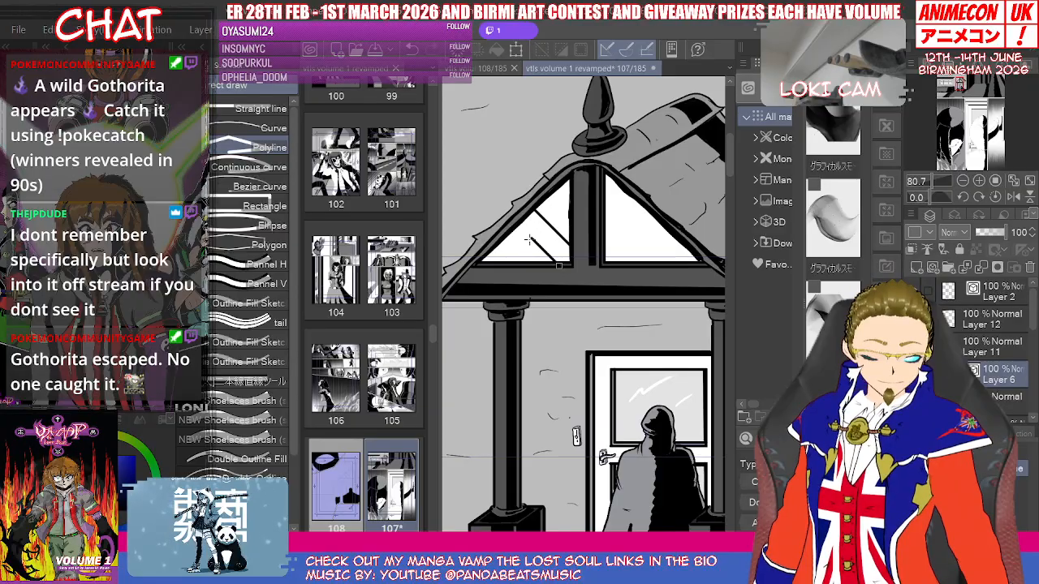
pyautogui.doubleClick(520, 225)
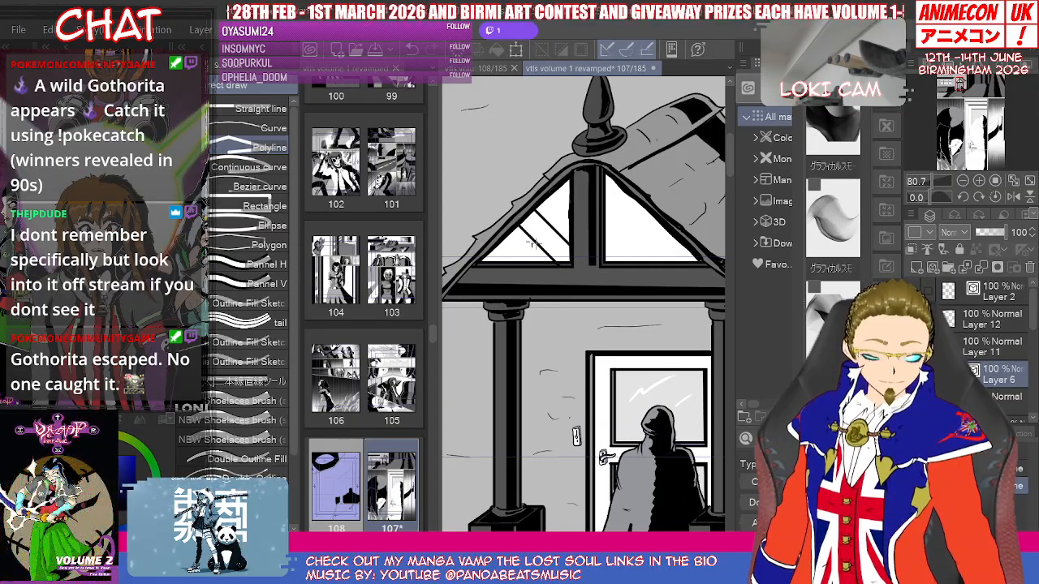
pyautogui.click(602, 245)
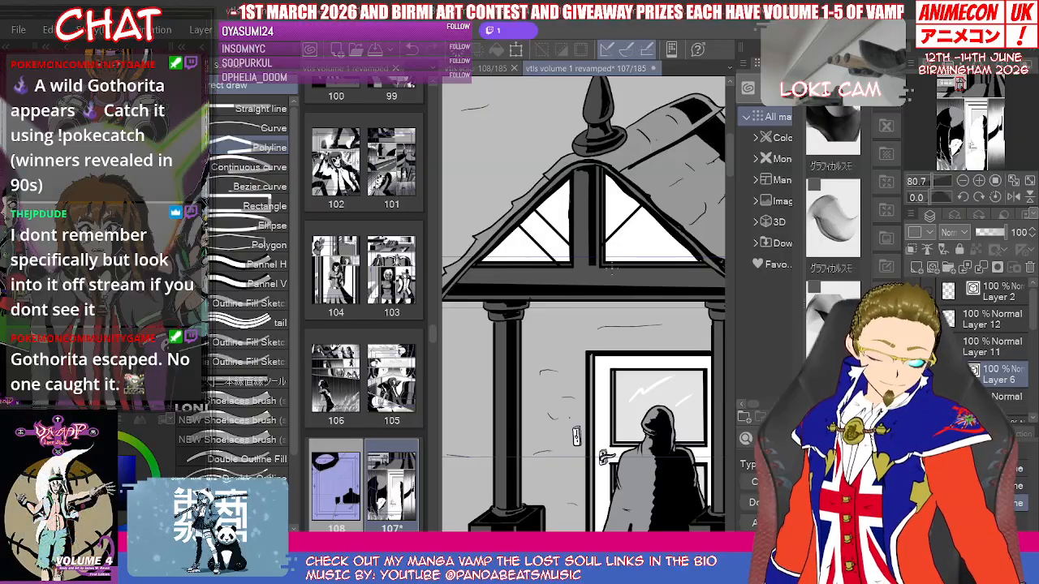
pyautogui.click(613, 265)
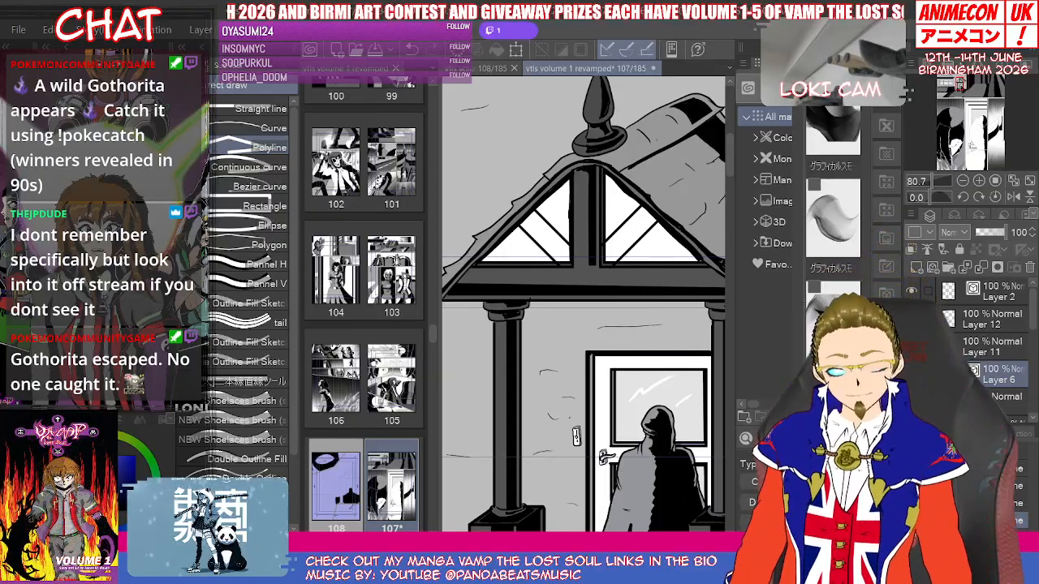
# Step: Hide the black shadow layer and complete the diagonal gable braces with parallel edge lines on Layer 6
pyautogui.press('e')
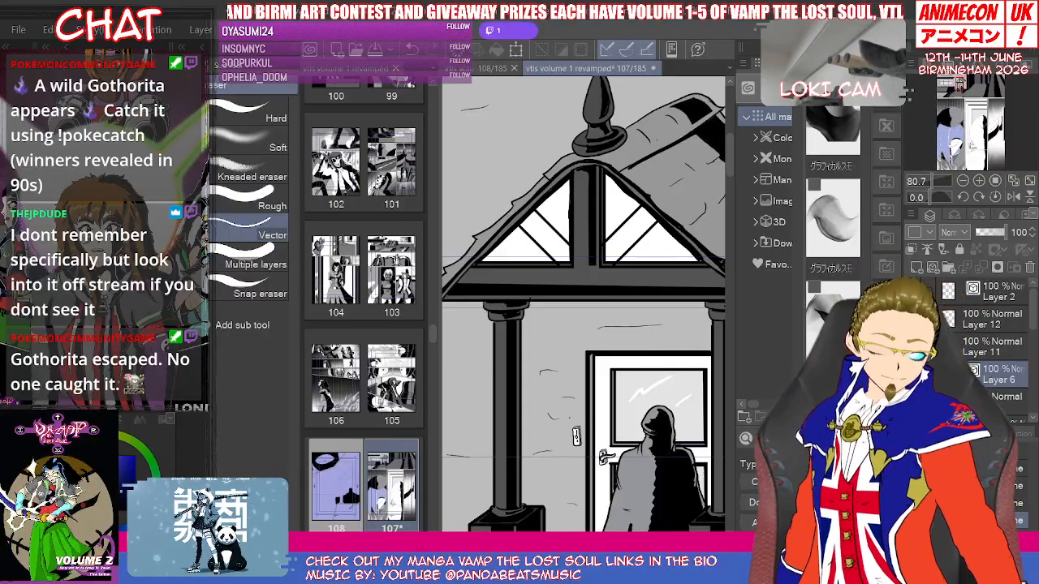
pyautogui.moveTo(1036, 325); pyautogui.dragTo(1036, 338)
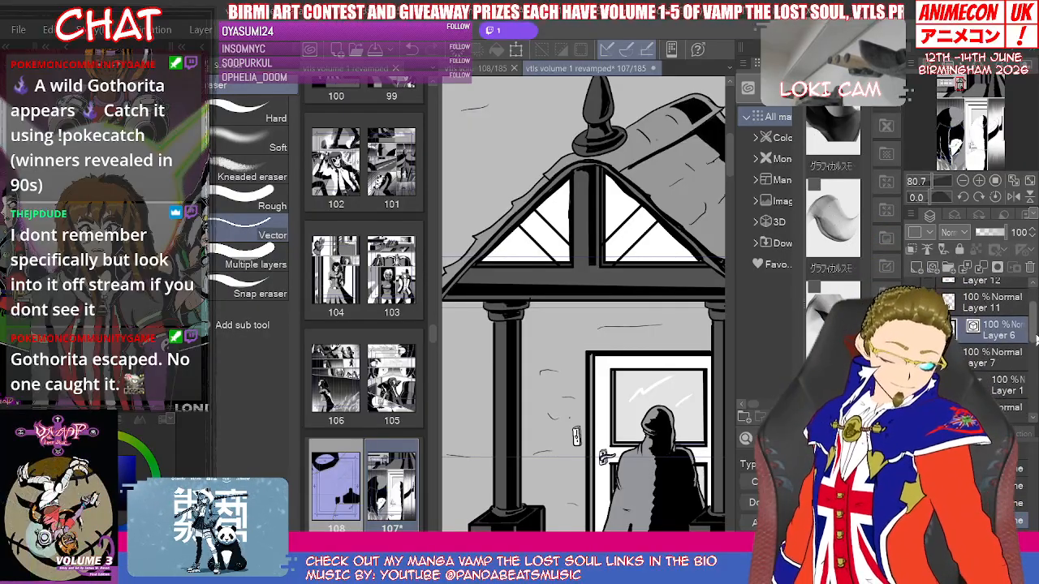
pyautogui.click(913, 357)
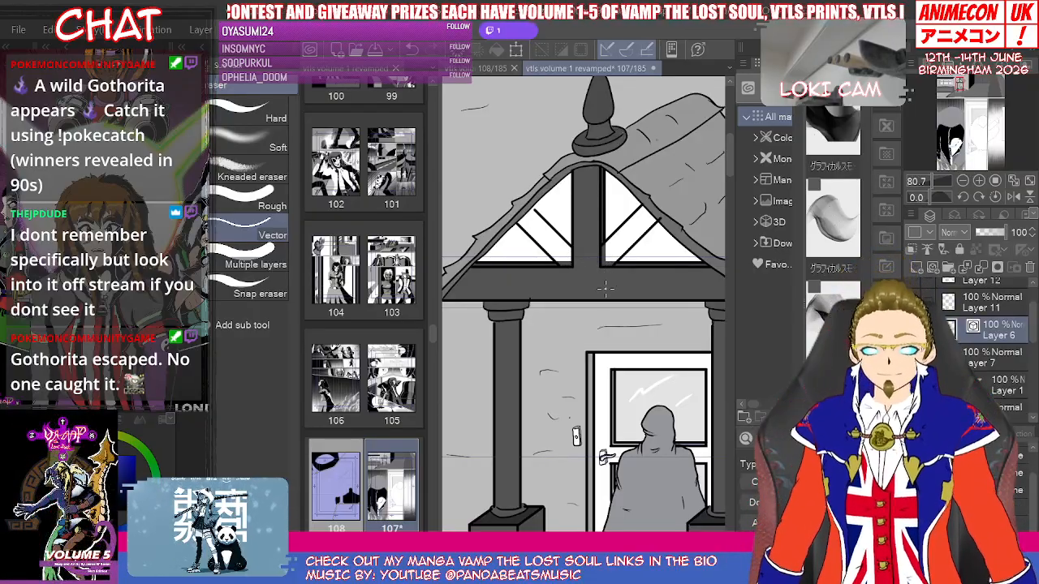
pyautogui.press('u')
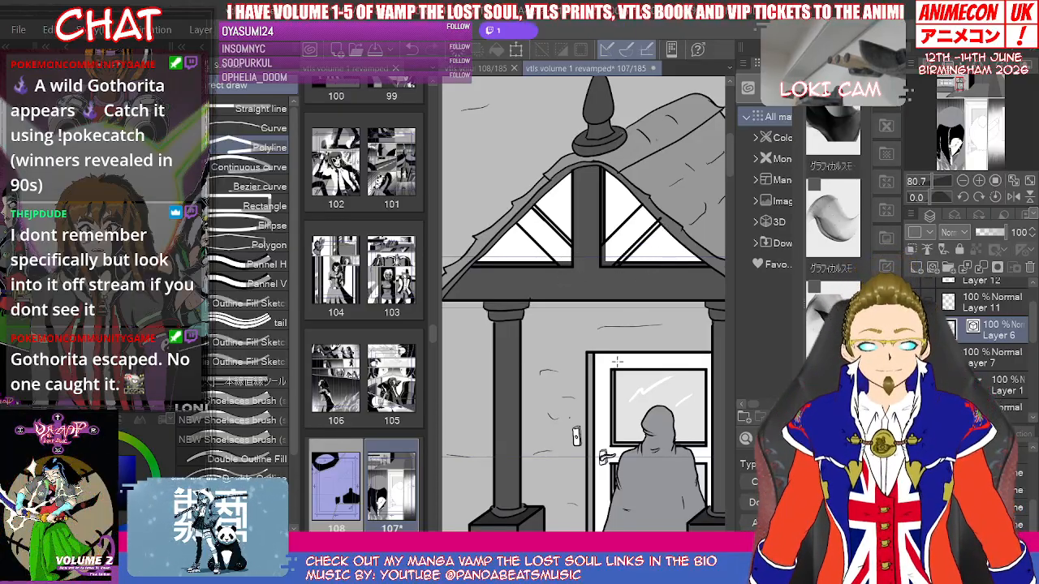
pyautogui.press('e')
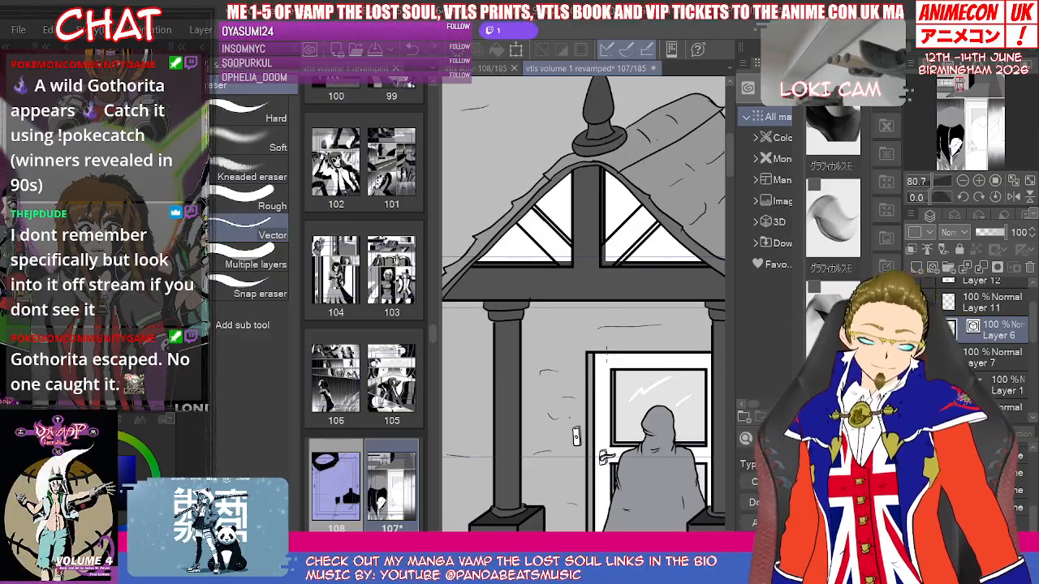
# Step: Fill the diagonal gable braces with the beam's sampled dark grey on Layer 8, using the fill that refers to other layers
pyautogui.press('i')
pyautogui.click(540, 291)
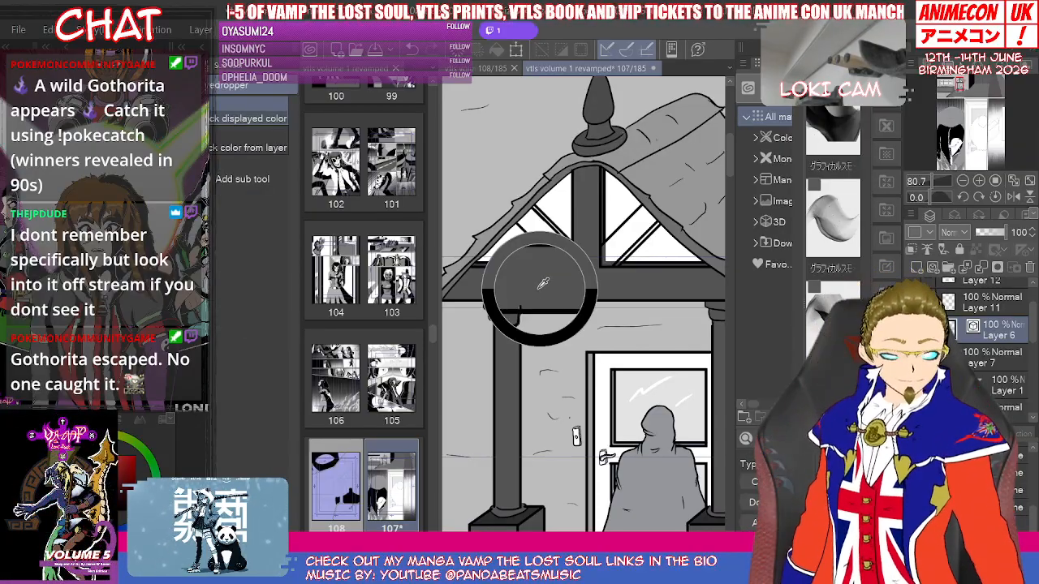
pyautogui.press('g')
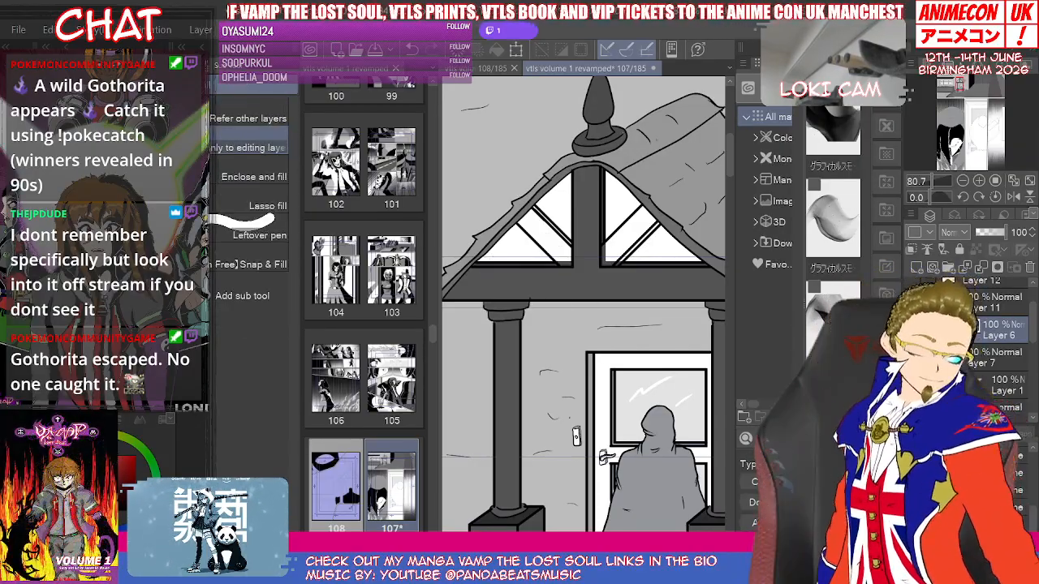
pyautogui.moveTo(1033, 337); pyautogui.dragTo(1030, 367)
pyautogui.click(1003, 351)
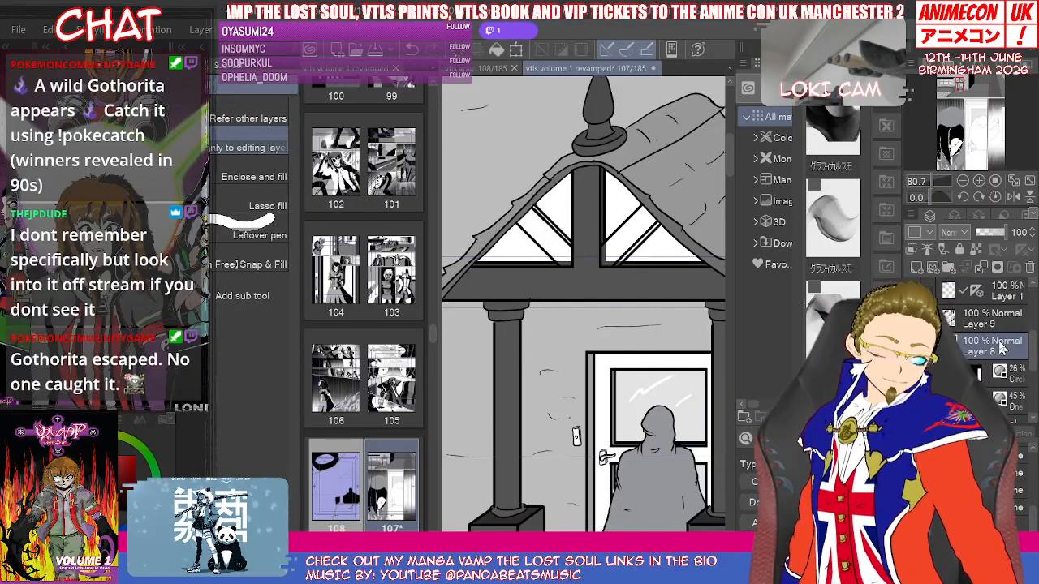
pyautogui.click(562, 252)
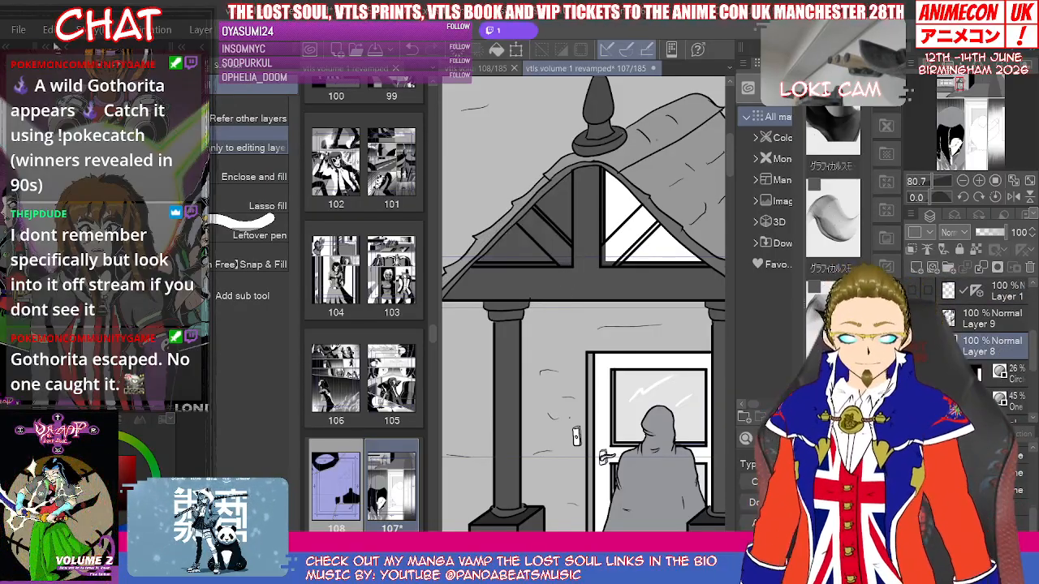
pyautogui.hotkey('ctrl', 'z')
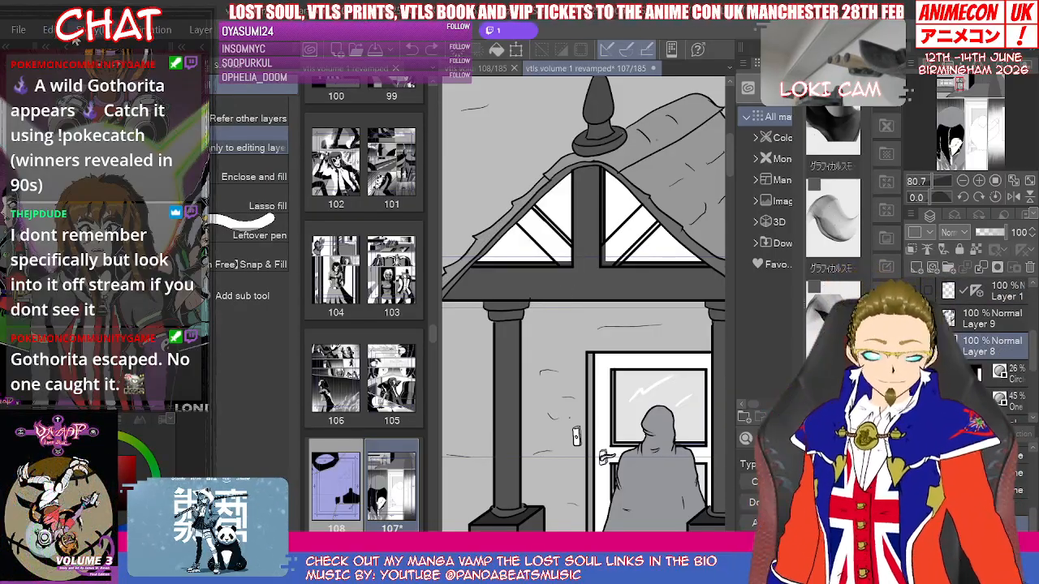
pyautogui.click(248, 119)
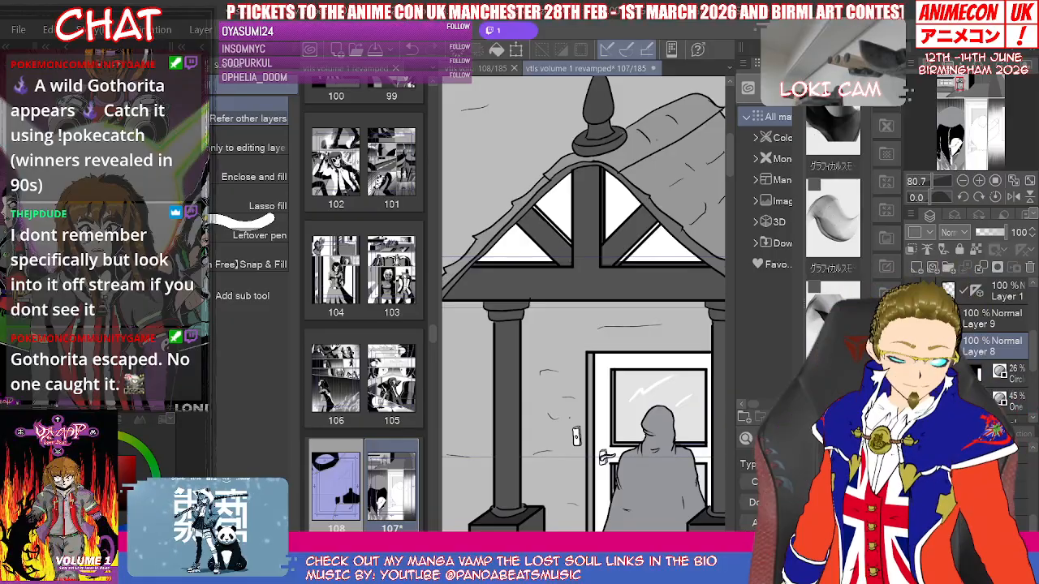
pyautogui.press('i')
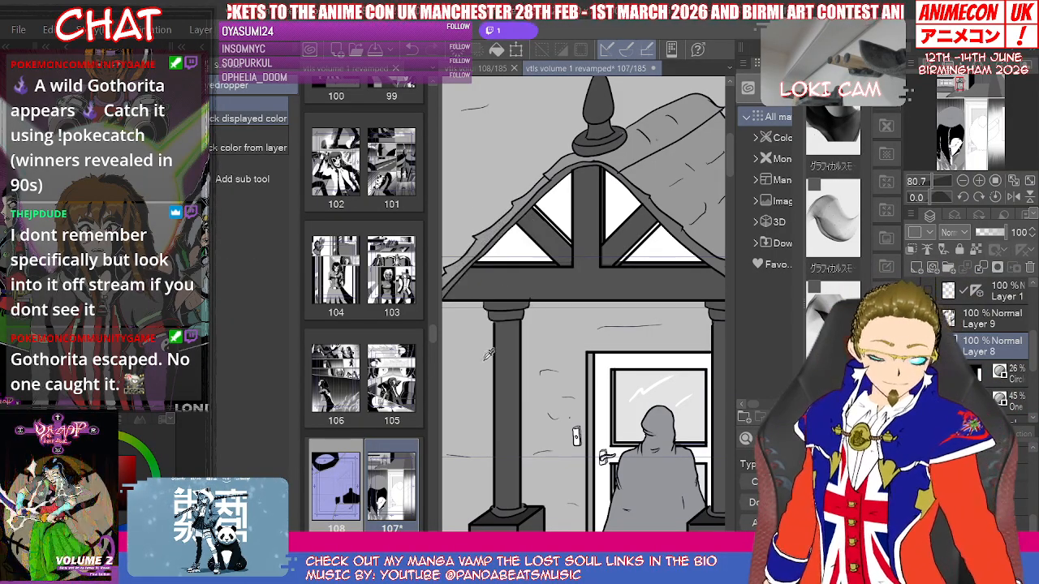
pyautogui.press('g')
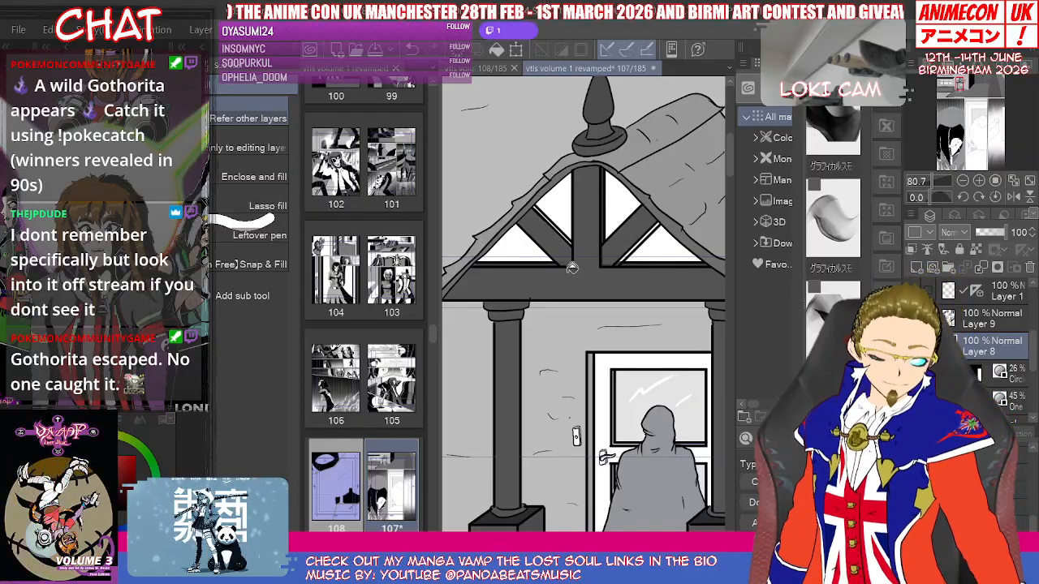
# Step: Show the black shadow layer again on page 107 and make Layer 9 the active layer
pyautogui.press('p')
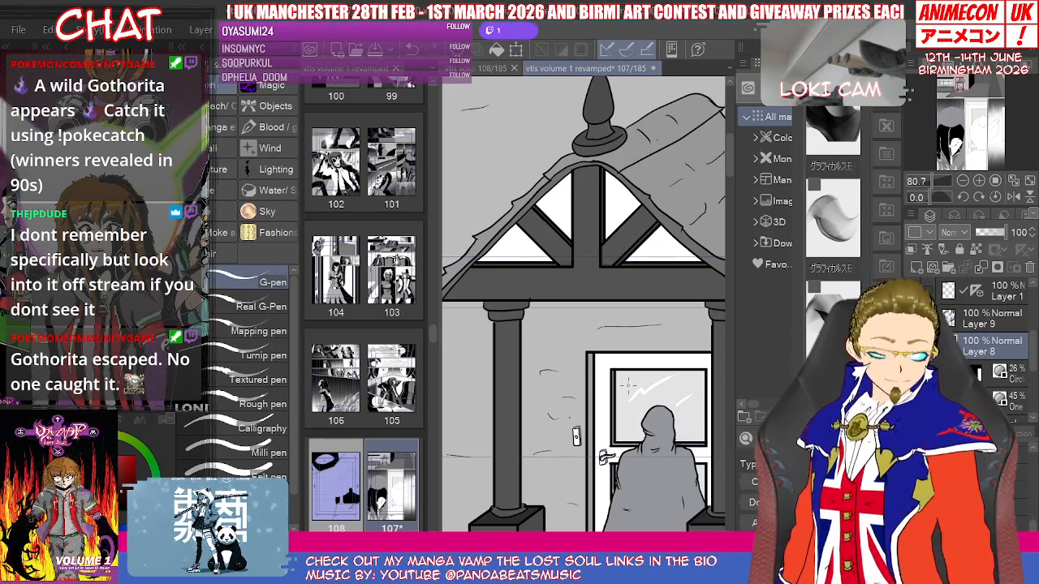
pyautogui.click(913, 319)
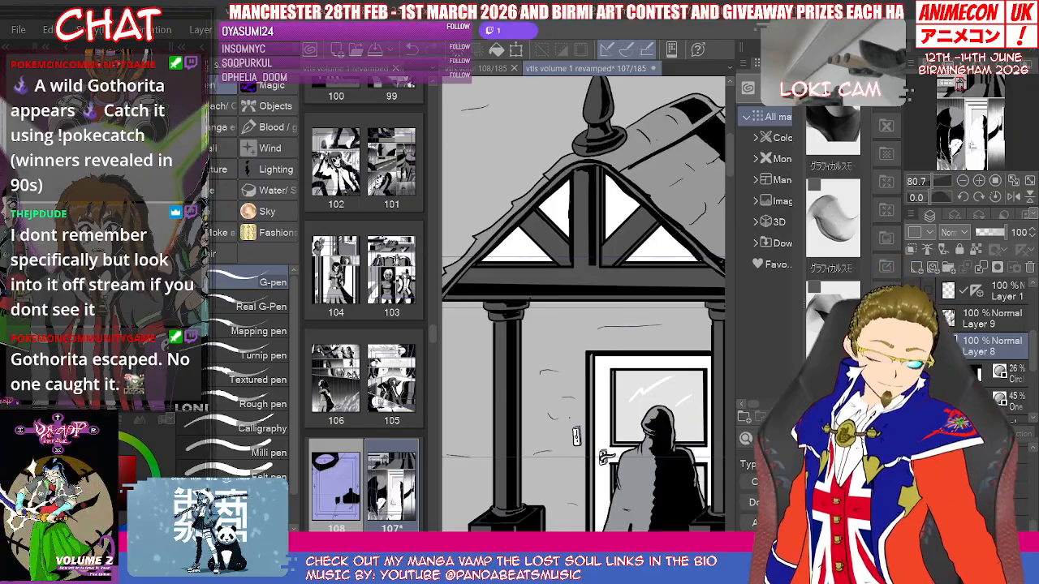
pyautogui.press('e')
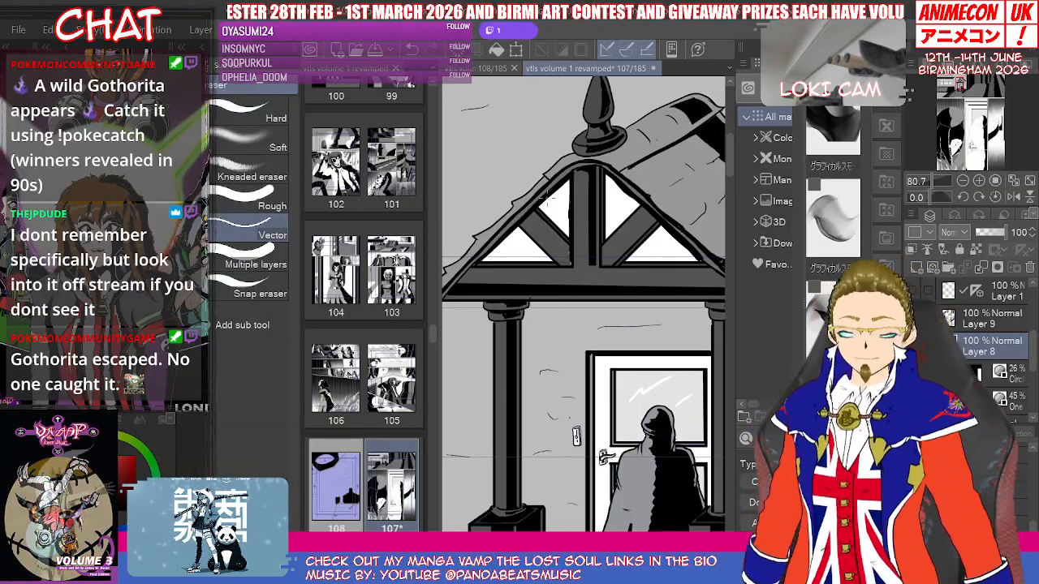
pyautogui.click(50, 30)
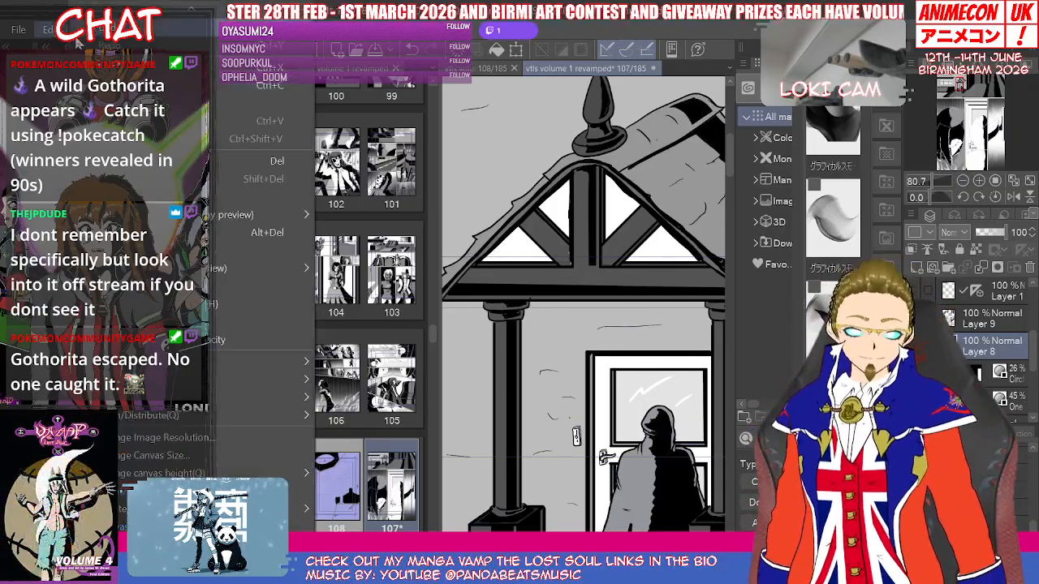
pyautogui.click(970, 312)
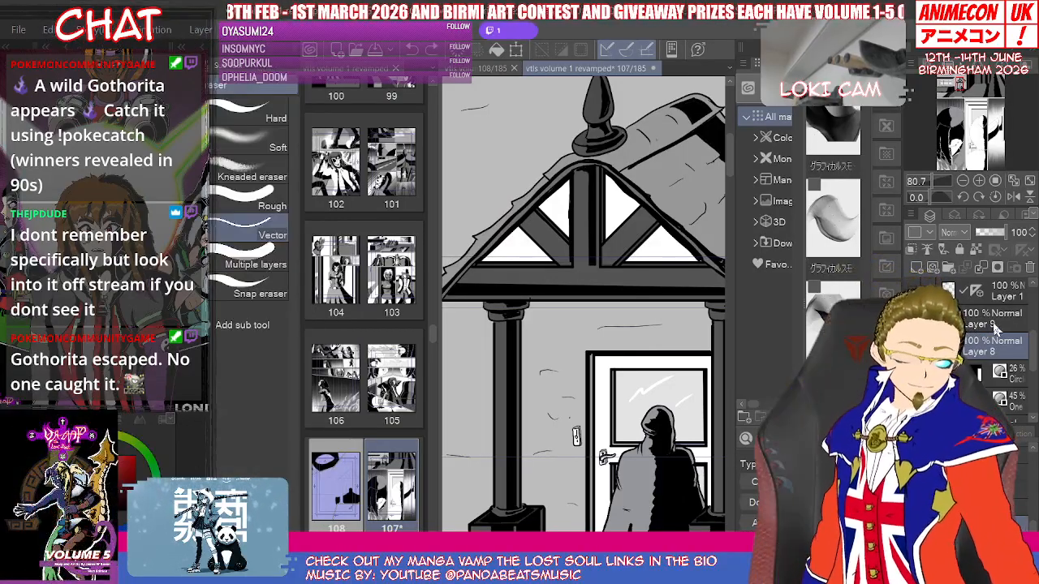
pyautogui.click(992, 323)
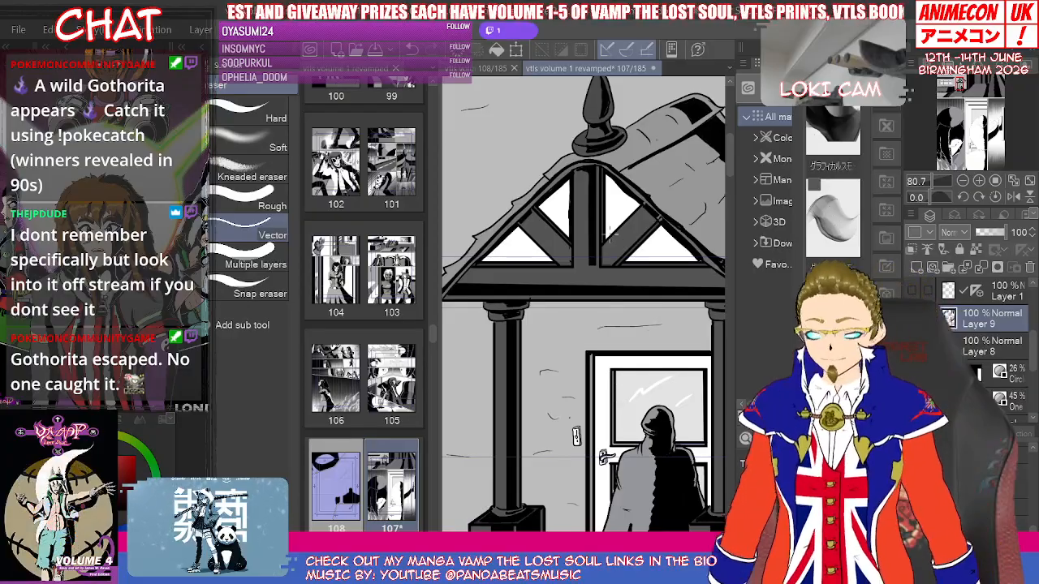
# Step: Draw straight G-pen shadow lines along the right diagonal gable brace on Layer 9 and fill the strip between them black
pyautogui.press('p')
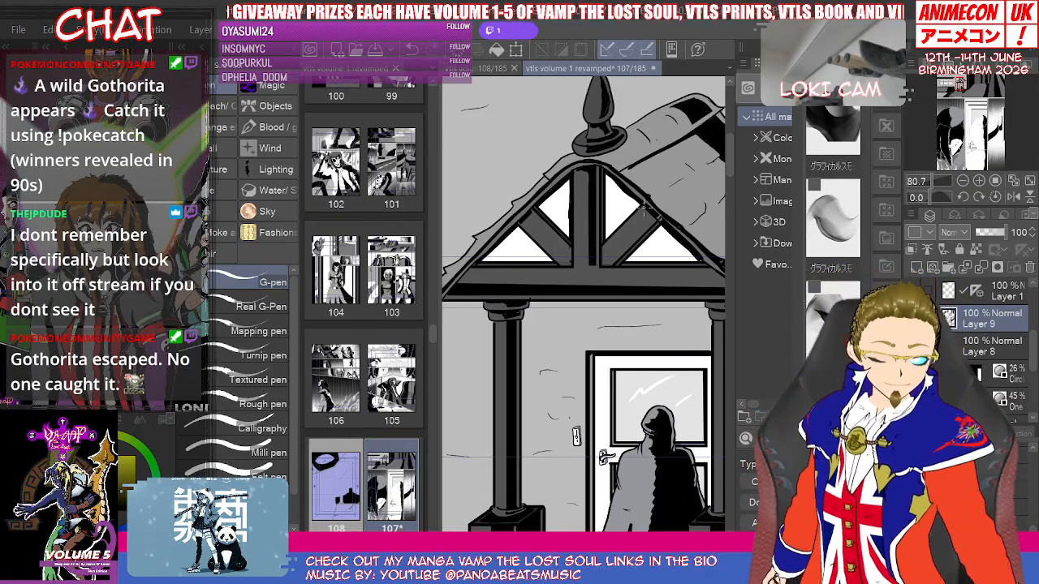
pyautogui.click(607, 266)
pyautogui.keyDown('shift'); pyautogui.click(649, 216); pyautogui.keyUp('shift')
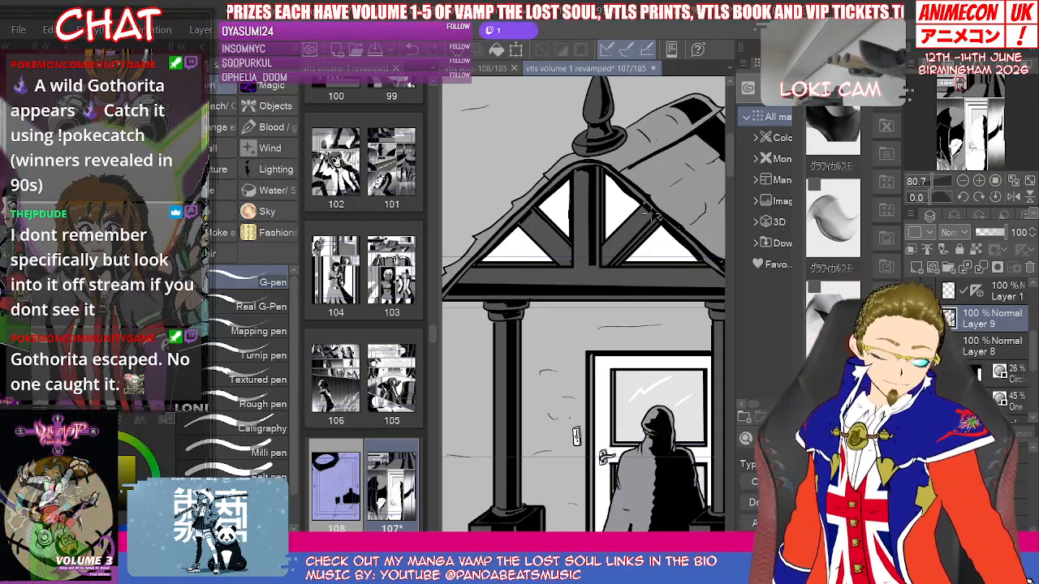
pyautogui.keyDown('shift'); pyautogui.click(602, 260); pyautogui.keyUp('shift')
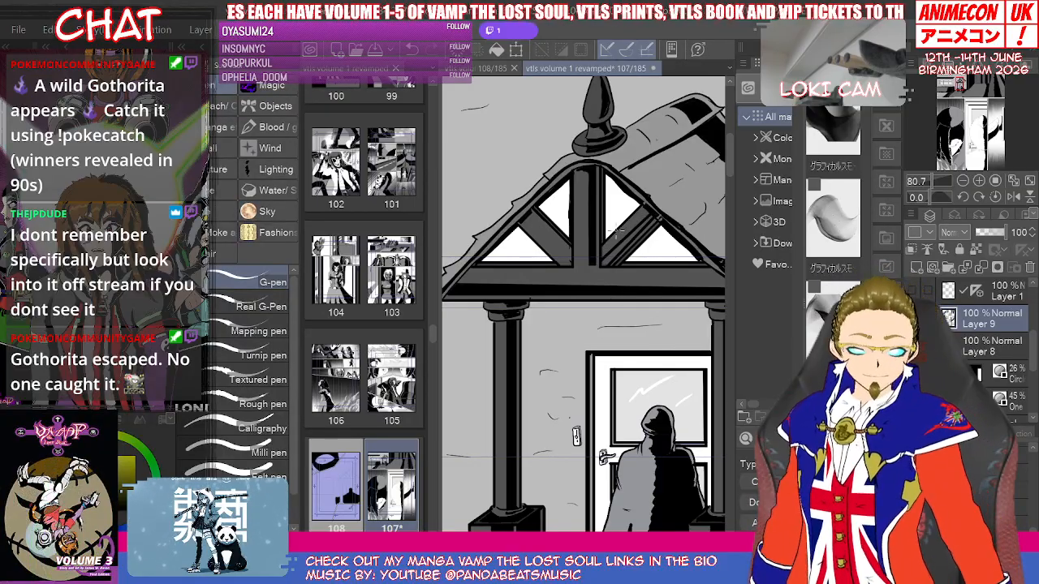
pyautogui.click(603, 261)
pyautogui.keyDown('shift'); pyautogui.click(651, 212); pyautogui.keyUp('shift')
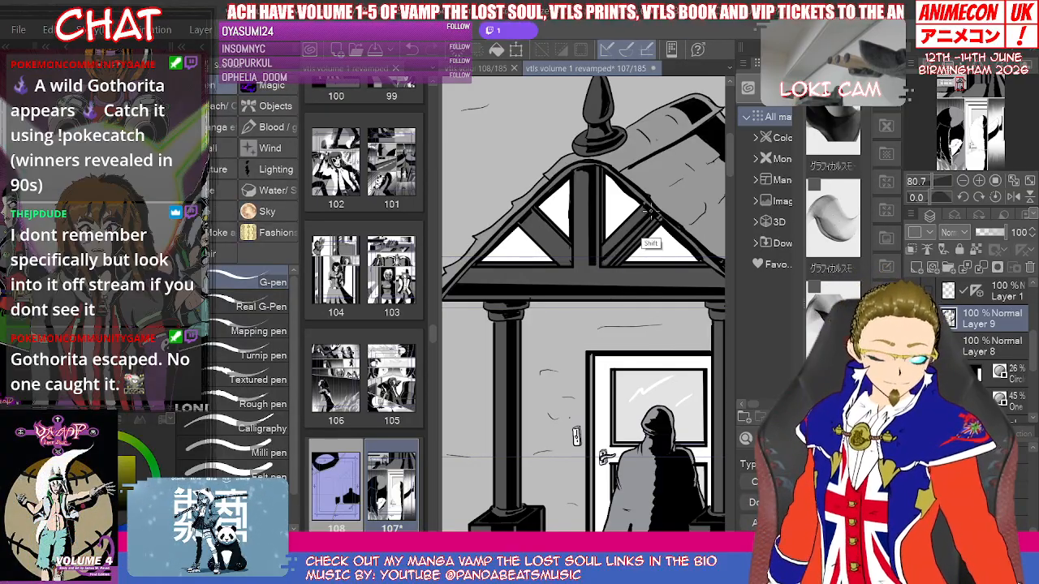
pyautogui.press('g')
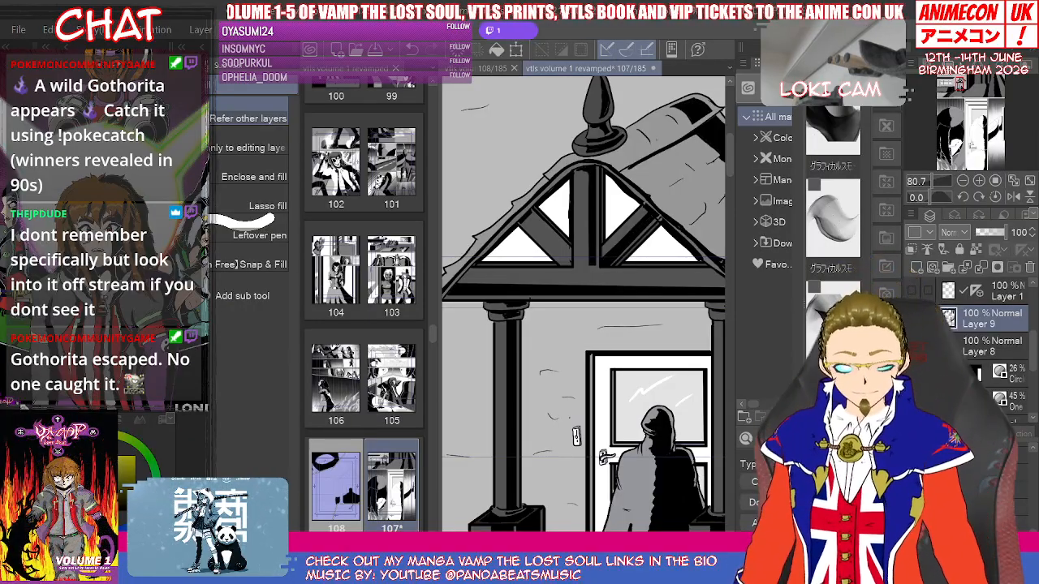
# Step: Add a matching black shadow strip to the left diagonal gable brace with Polyline and fill, and tidy it with the Hard eraser
pyautogui.press('u')
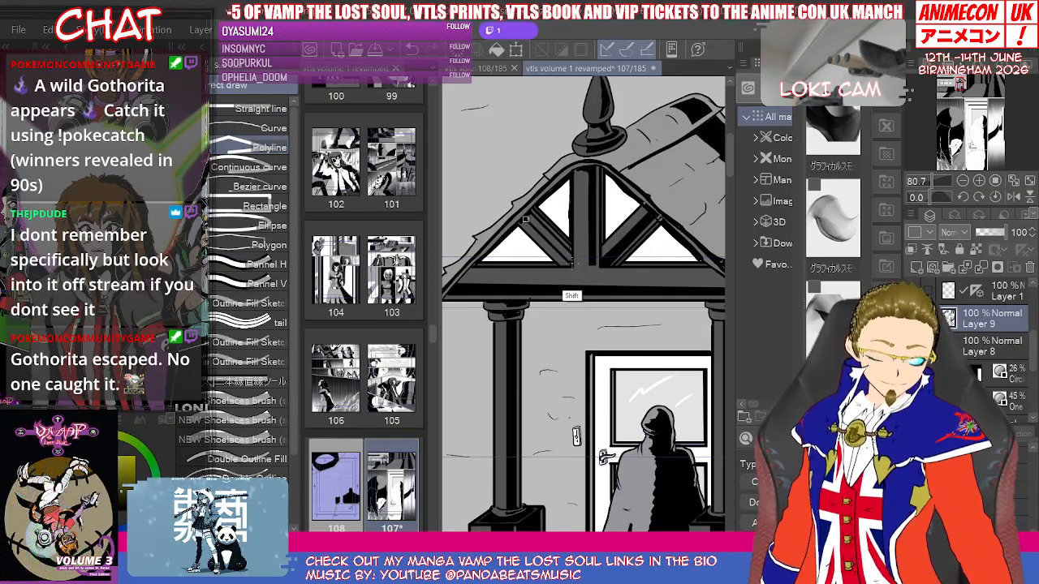
pyautogui.press('g')
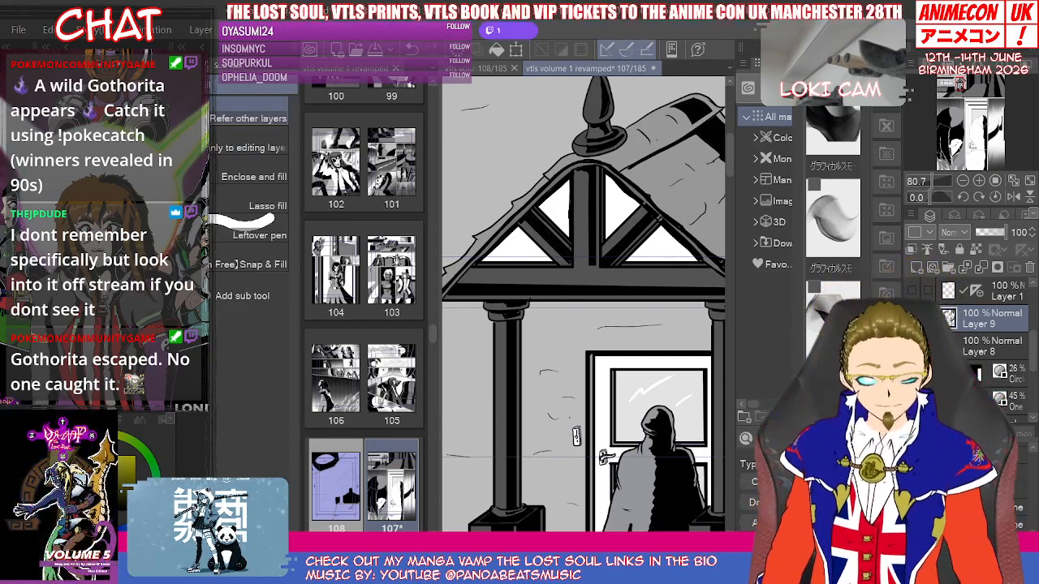
pyautogui.press('e')
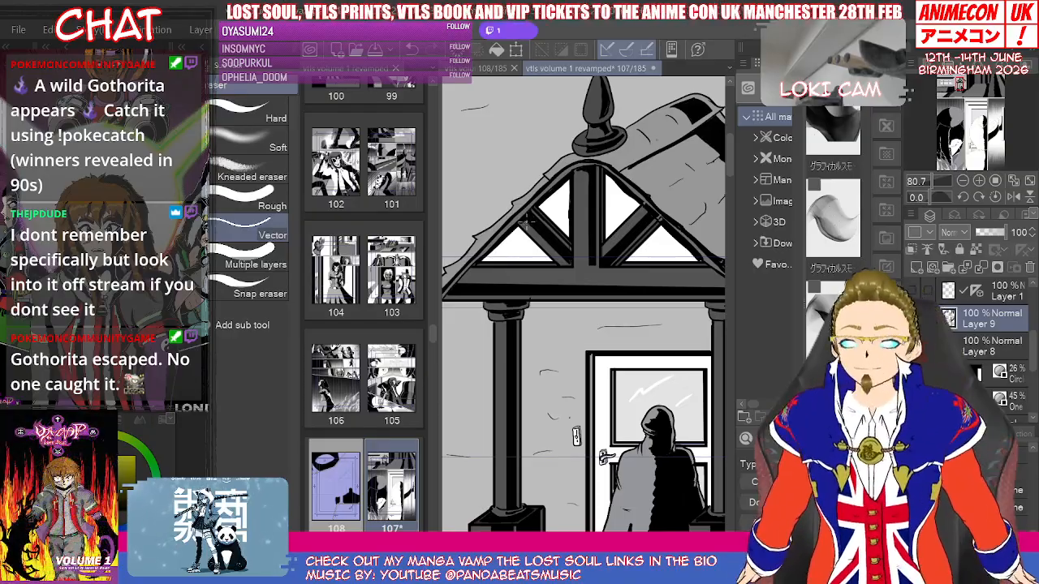
pyautogui.click(252, 117)
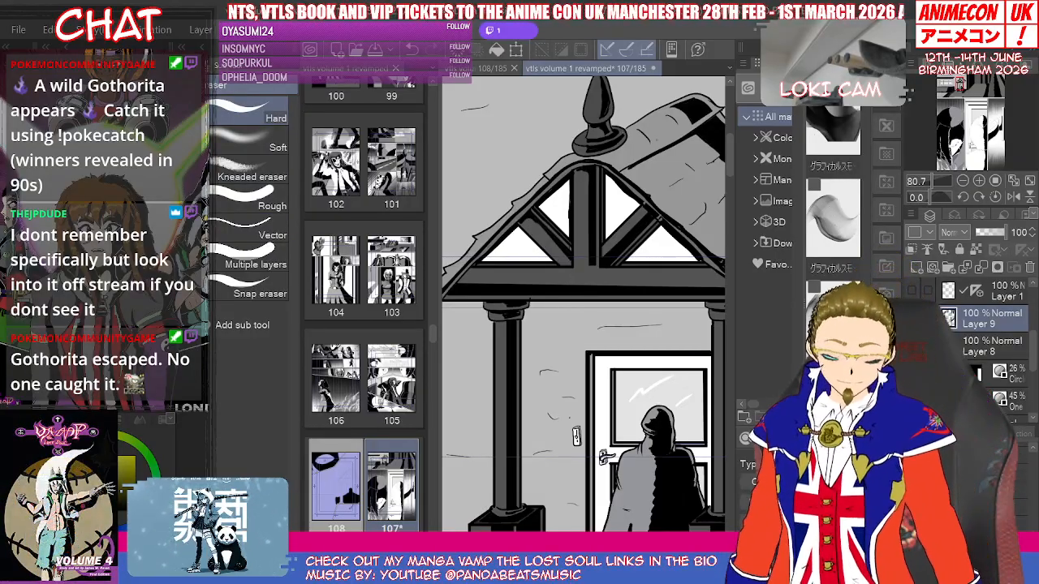
pyautogui.press('p')
pyautogui.press('p')
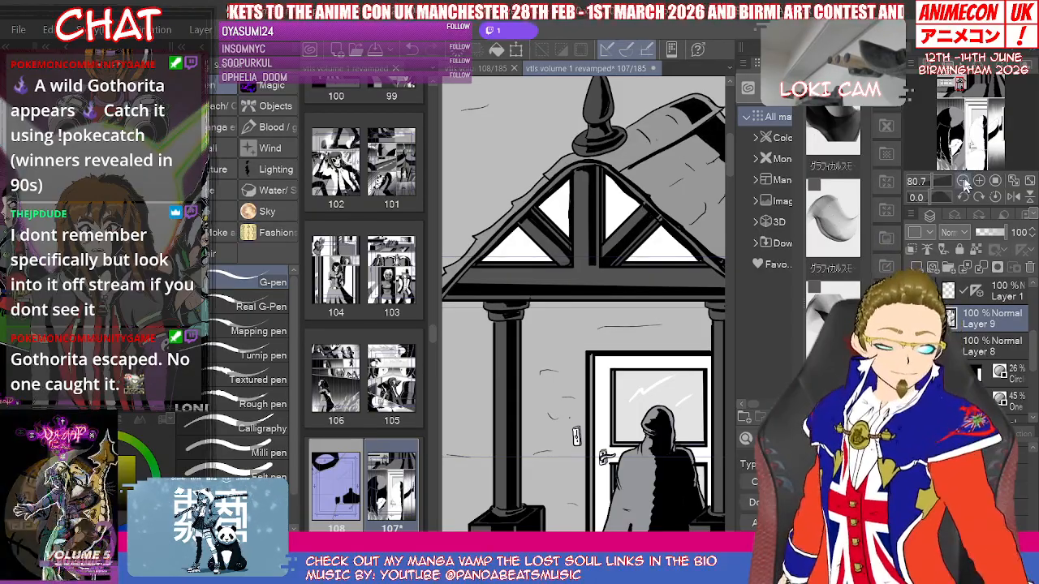
# Step: Save page 107 and open page 108 of the manga
pyautogui.click(963, 181)
pyautogui.click(963, 181)
pyautogui.click(962, 181)
pyautogui.click(962, 181)
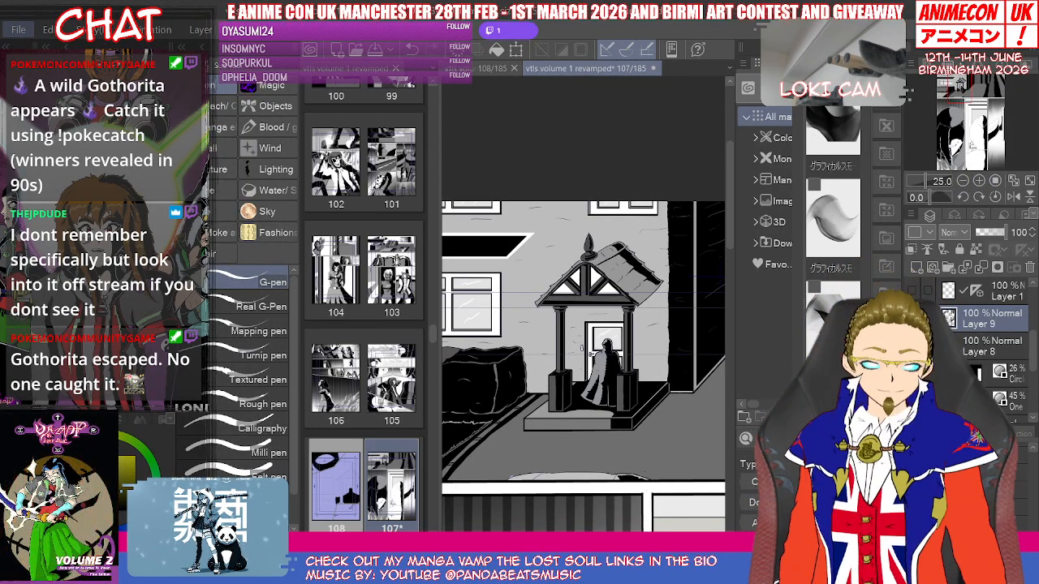
pyautogui.doubleClick(329, 479)
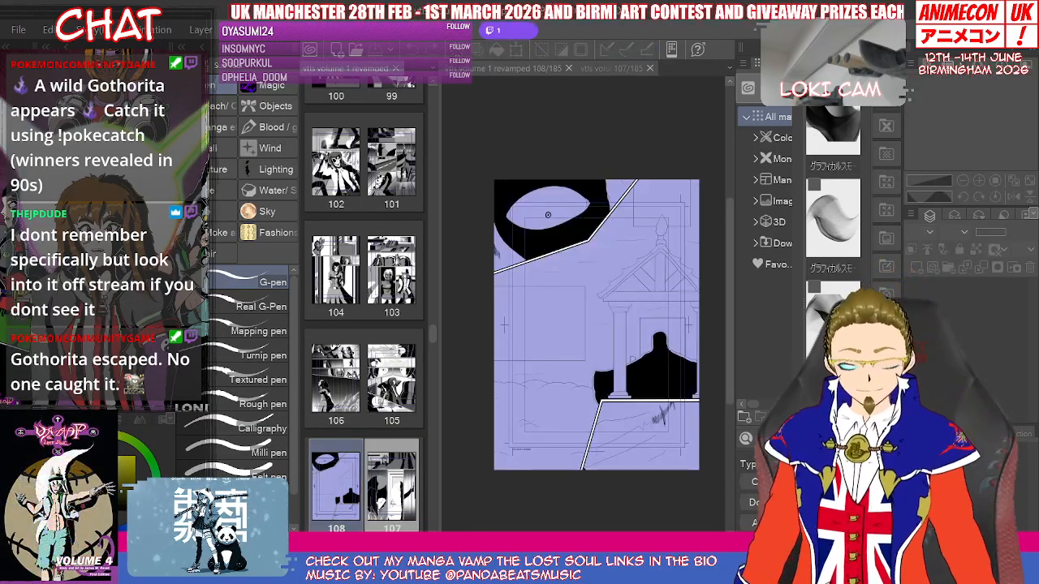
# Step: Fill the eye shape in page 108's top panel white on Layer 6, using the fill that refers to other layers
pyautogui.press('i')
pyautogui.press('g')
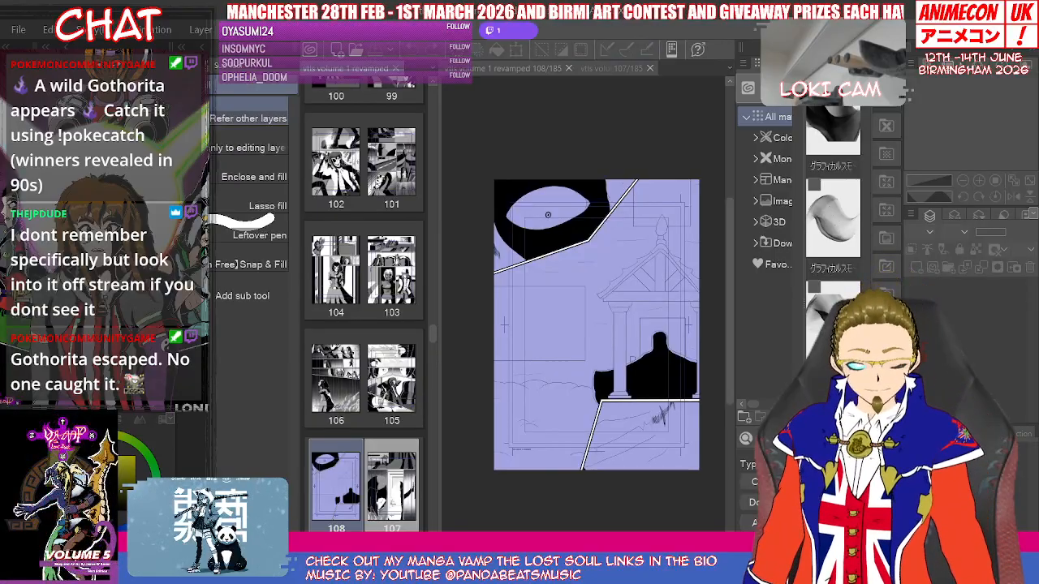
pyautogui.click(516, 256)
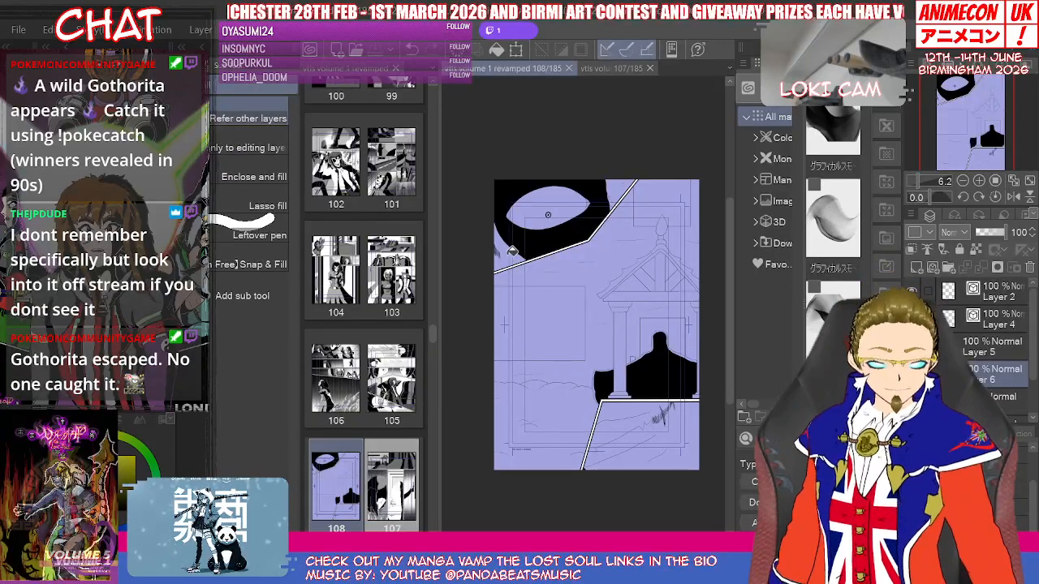
pyautogui.click(544, 213)
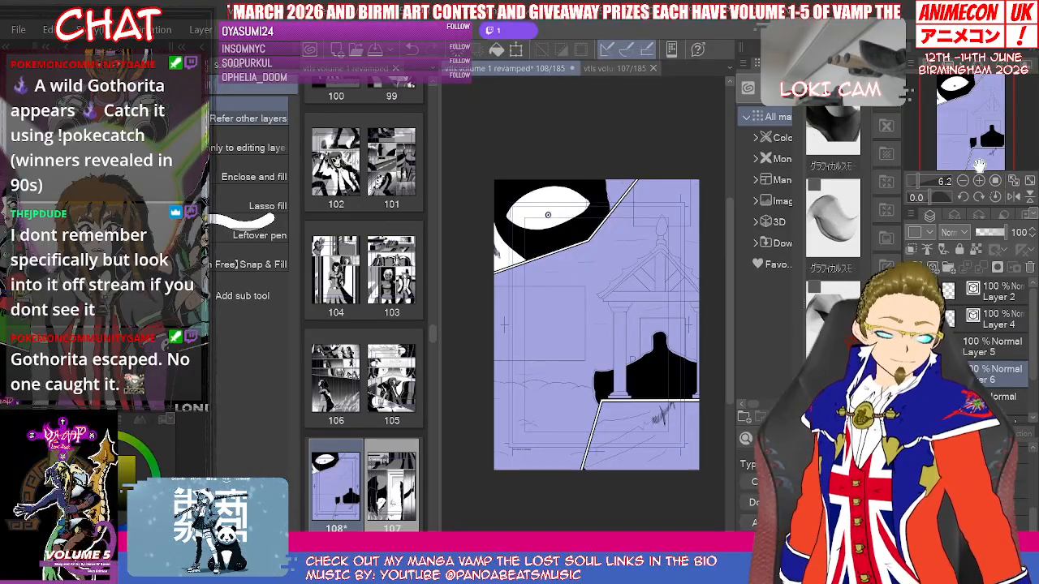
# Step: Fill the four triangular openings of the porch gable on page 108 white on Layer 6
pyautogui.scroll(4, 985, 160)
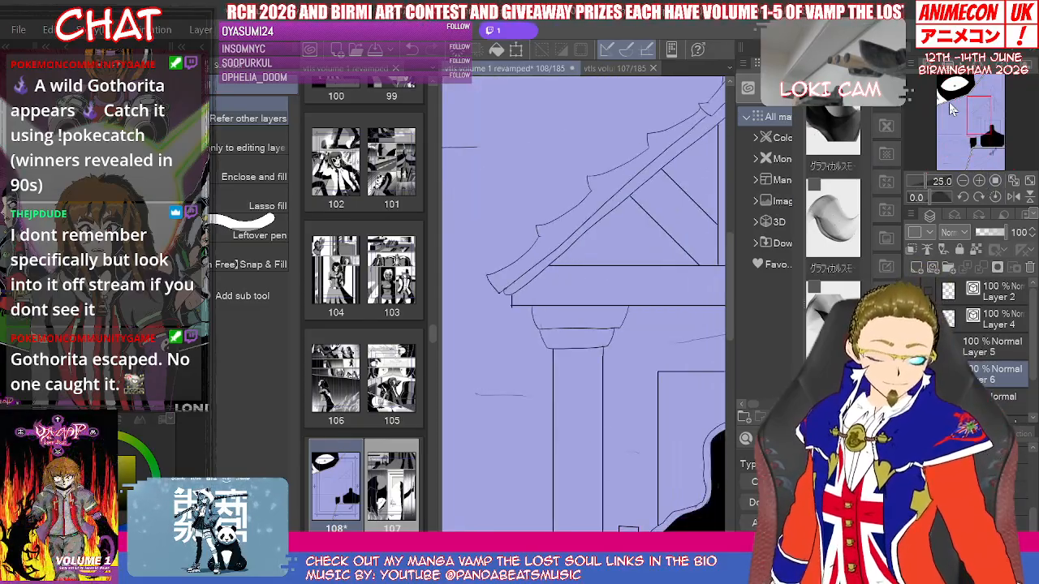
pyautogui.click(641, 220)
pyautogui.click(695, 172)
pyautogui.moveTo(978, 117); pyautogui.dragTo(985, 112)
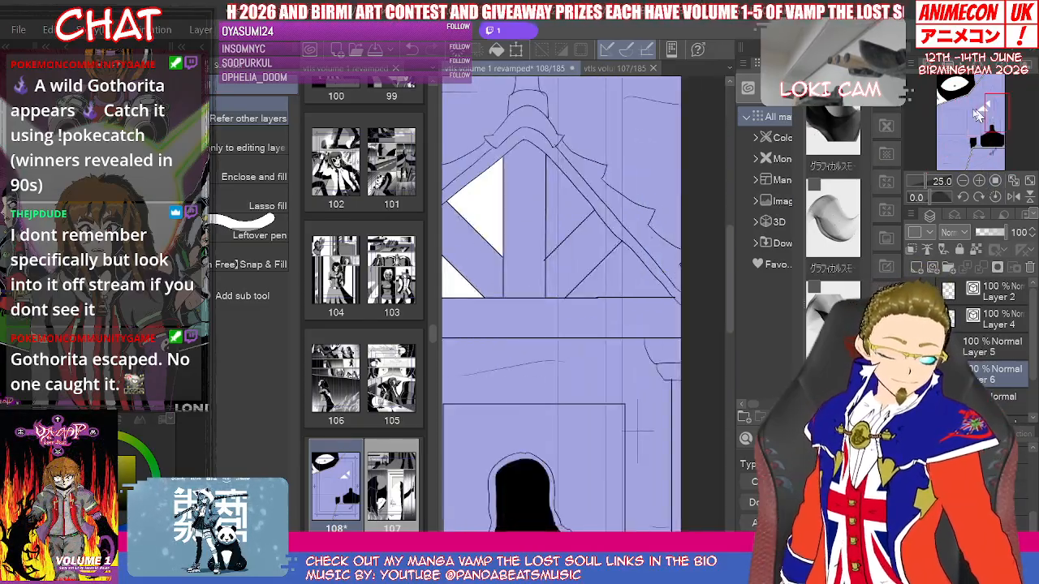
pyautogui.click(569, 200)
pyautogui.click(629, 270)
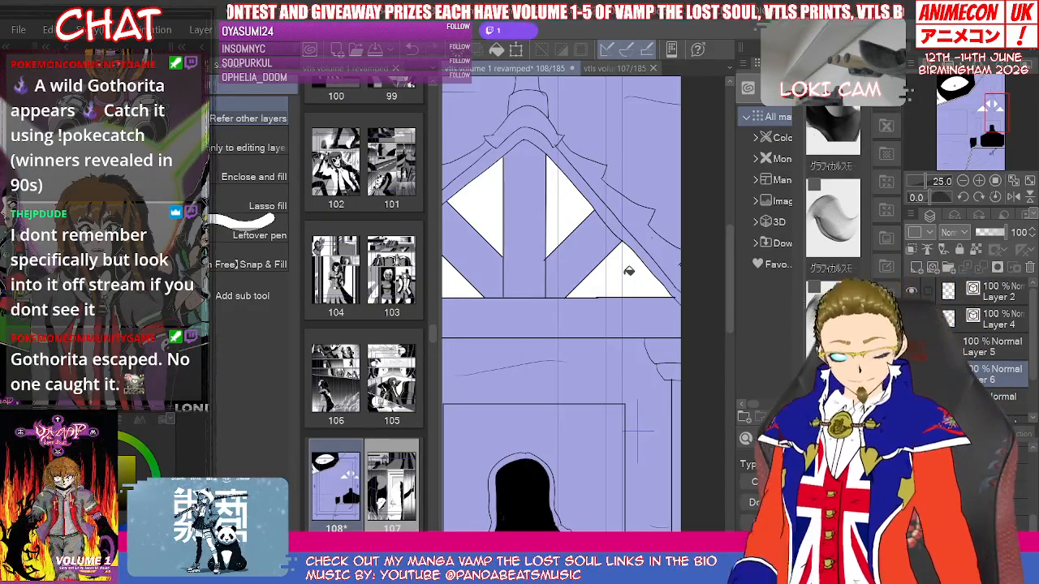
# Step: Fill the porch door, the outline around the dark figure and the house windows white on Layer 6
pyautogui.click(605, 430)
pyautogui.click(534, 457)
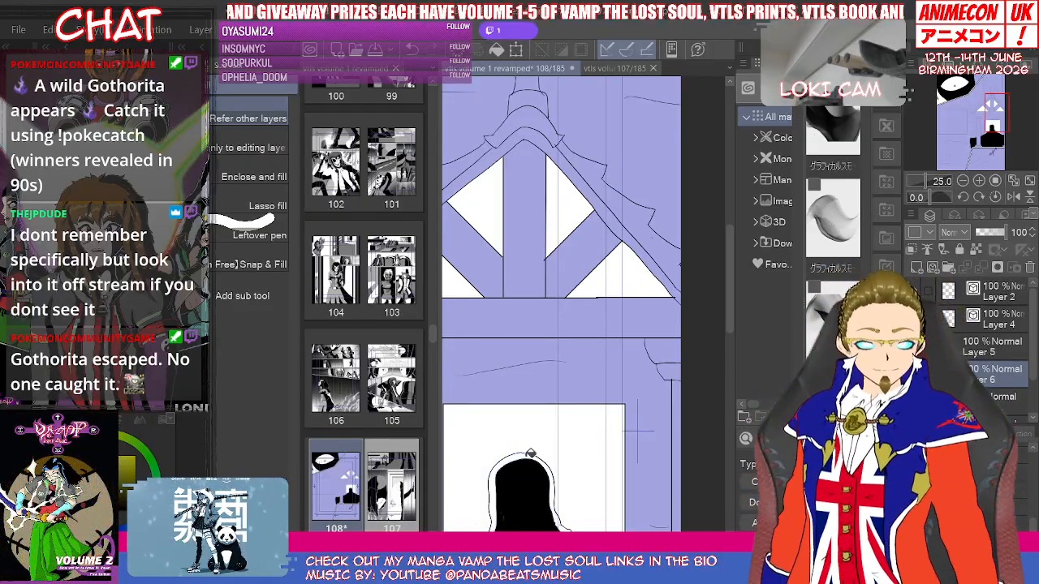
pyautogui.moveTo(991, 115); pyautogui.dragTo(917, 129)
pyautogui.click(631, 240)
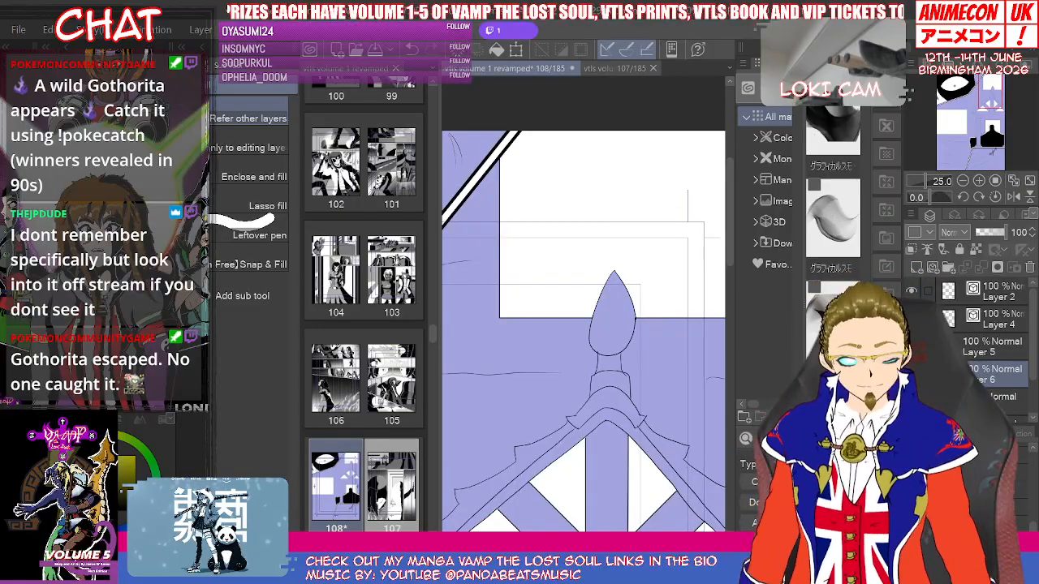
# Step: Sample the house wall's light grey from page 107 and return to page 108 with the fill that refers to other layers
pyautogui.press('i')
pyautogui.click(609, 69)
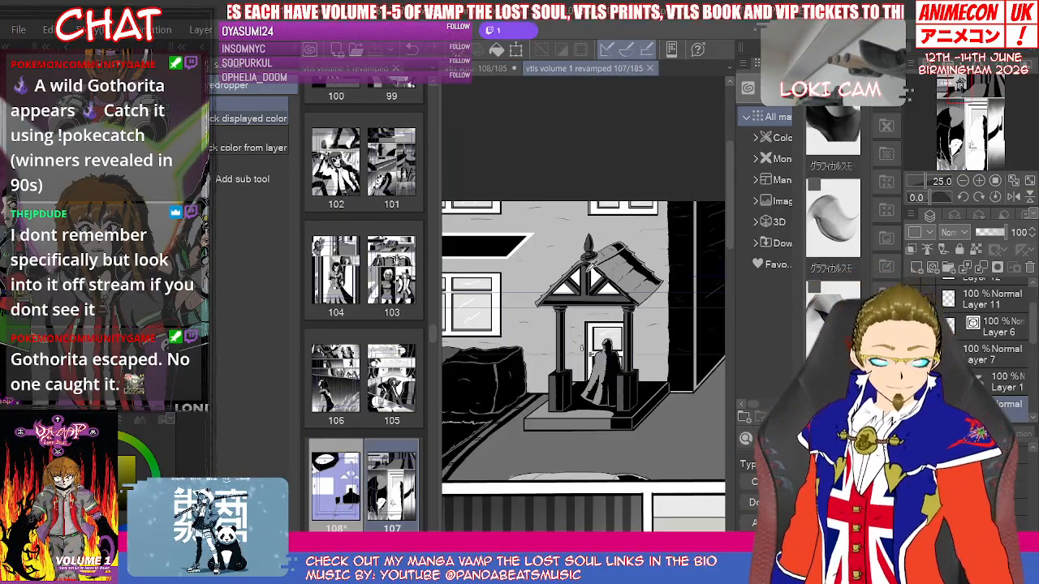
pyautogui.click(584, 276)
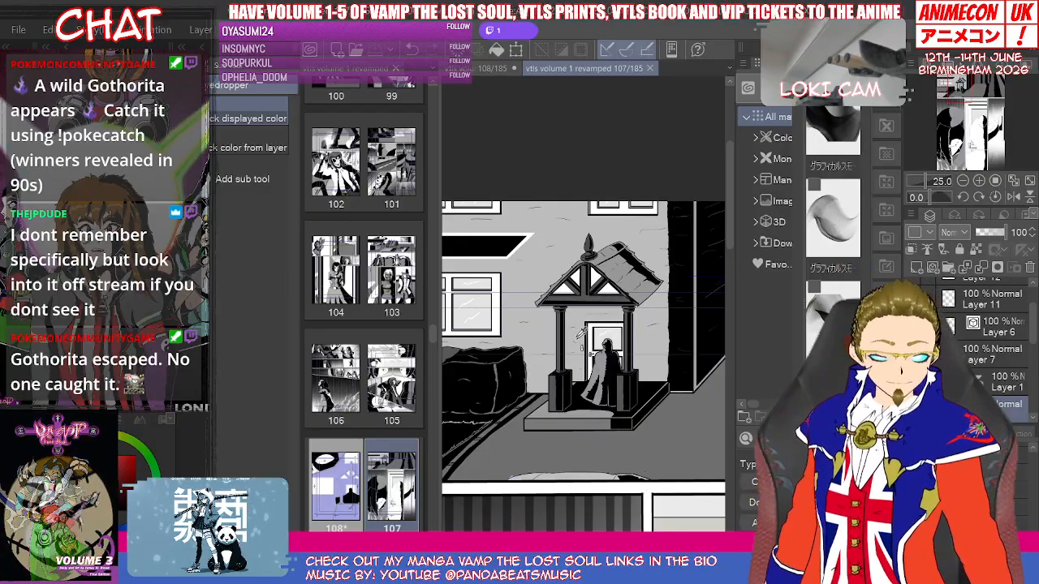
pyautogui.click(578, 323)
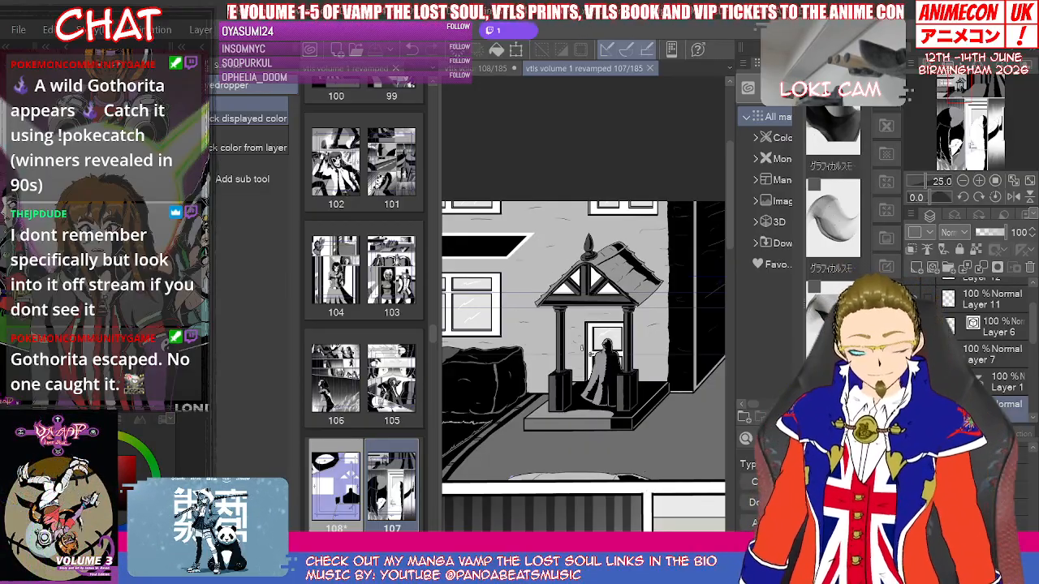
pyautogui.press('g')
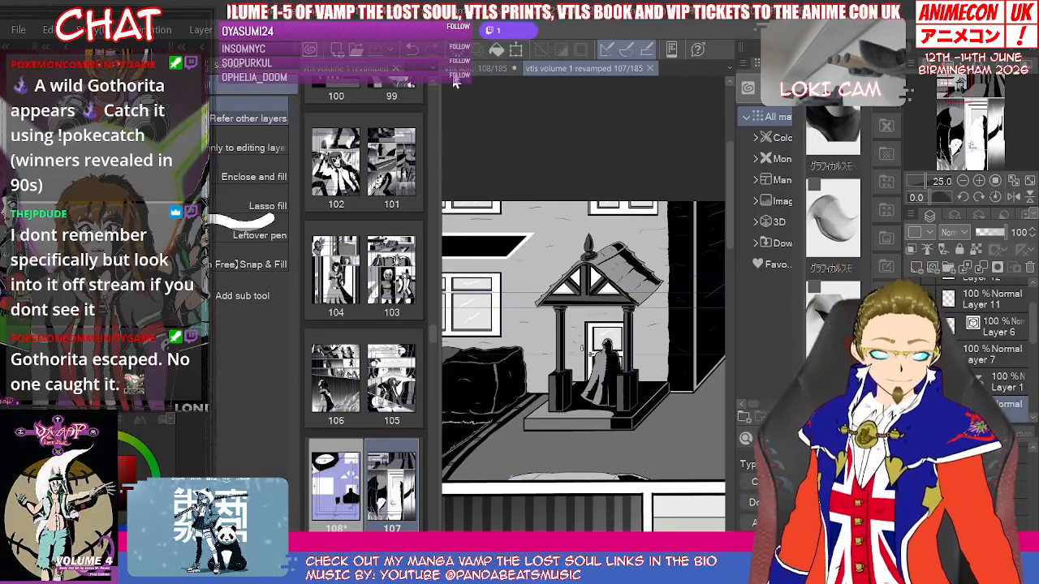
pyautogui.click(486, 69)
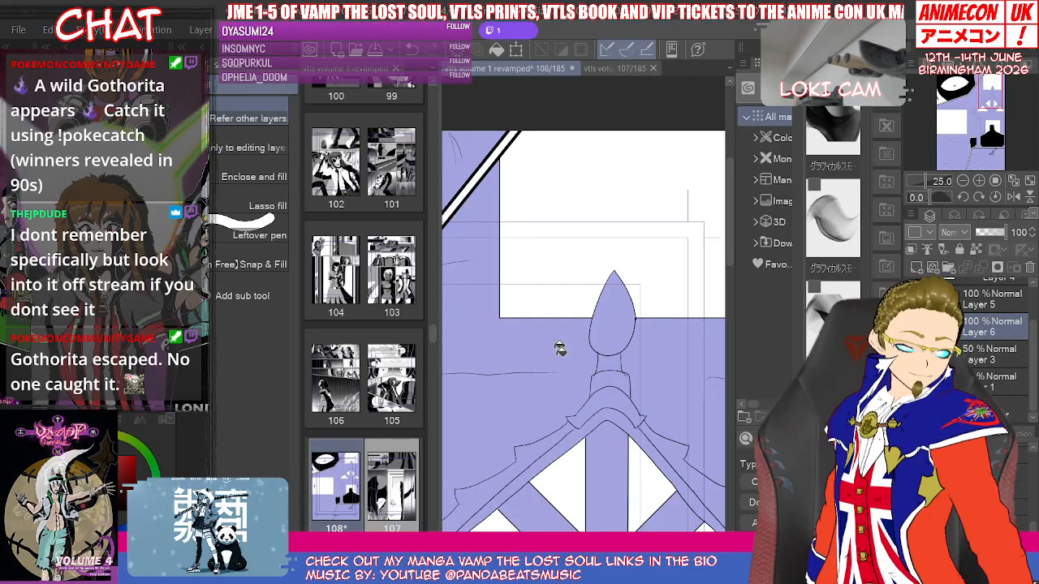
# Step: Fill the house wall areas around the porch light grey and the small rectangle beside the column white on Layer 6
pyautogui.click(561, 349)
pyautogui.click(682, 367)
pyautogui.moveTo(958, 90); pyautogui.dragTo(981, 123)
pyautogui.click(587, 269)
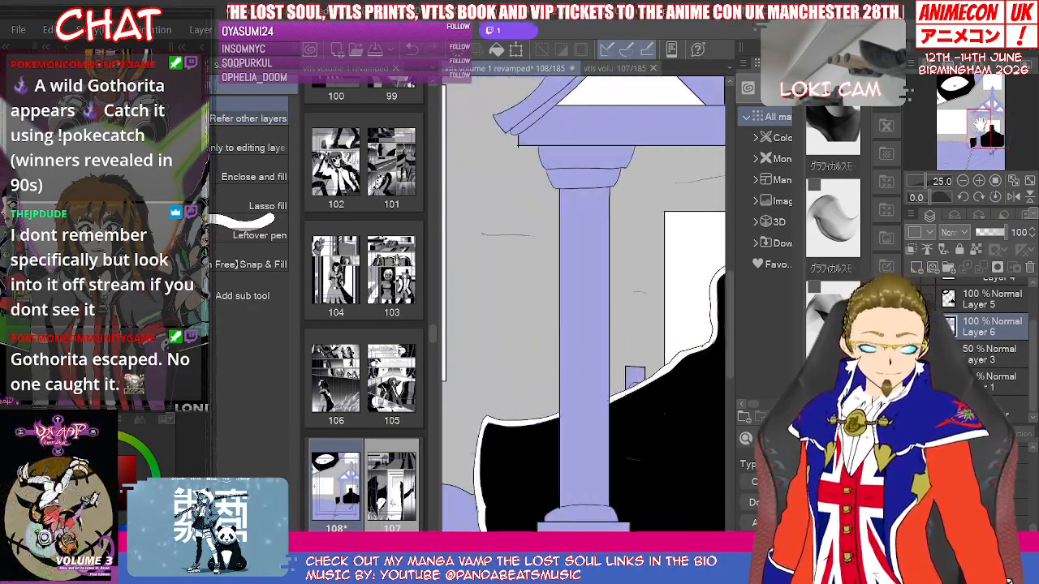
pyautogui.click(635, 378)
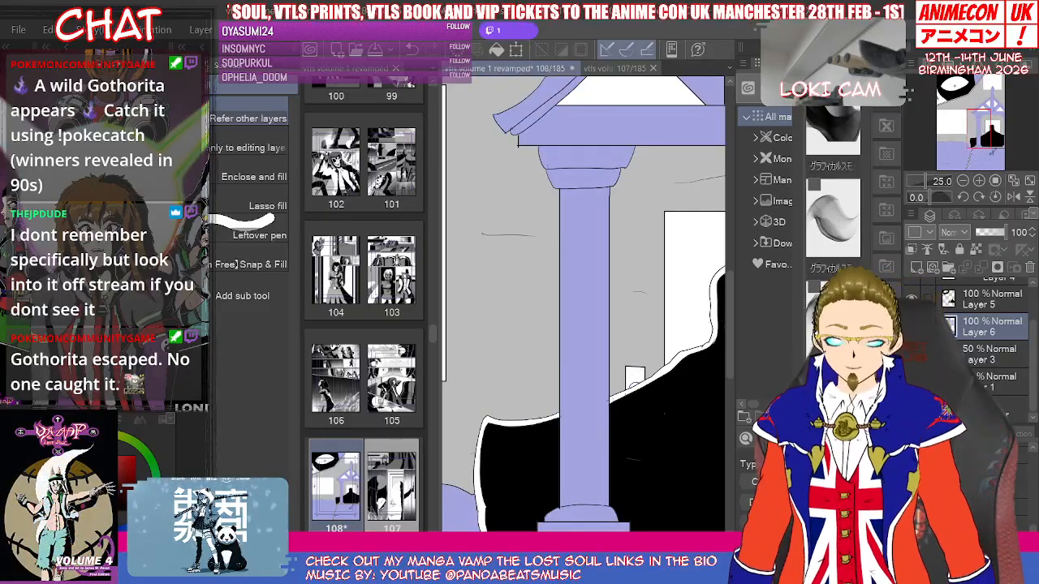
# Step: Fill the porch crossbeam, left column with its capital and base, and the gable post and braces dark grey on Layer 6
pyautogui.click(610, 135)
pyautogui.click(584, 167)
pyautogui.click(588, 434)
pyautogui.click(589, 520)
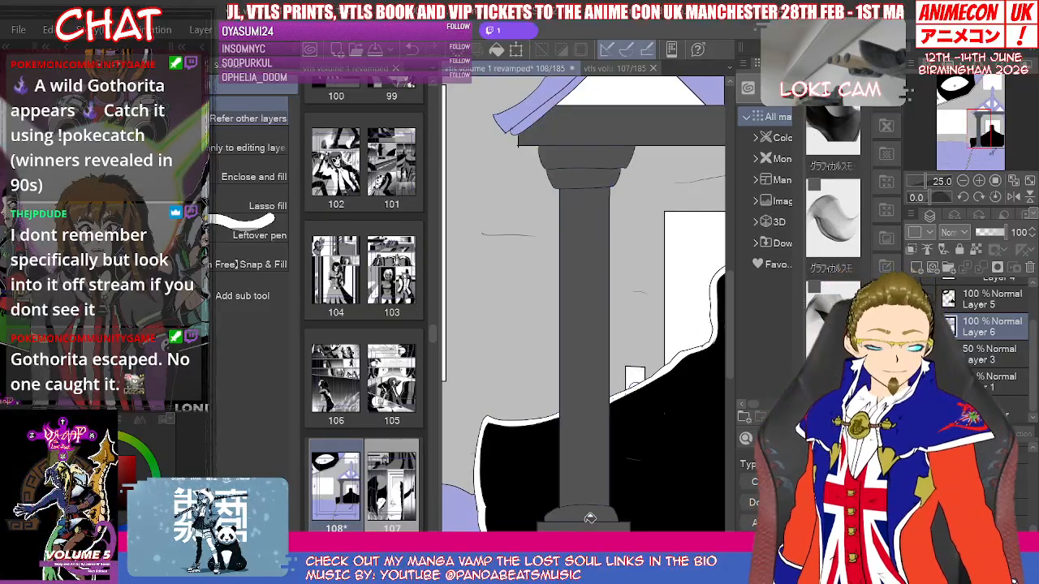
pyautogui.moveTo(974, 126)
pyautogui.mouseDown()
pyautogui.moveTo(1001, 121)
pyautogui.moveTo(990, 144)
pyautogui.moveTo(975, 148)
pyautogui.moveTo(976, 127)
pyautogui.mouseUp()
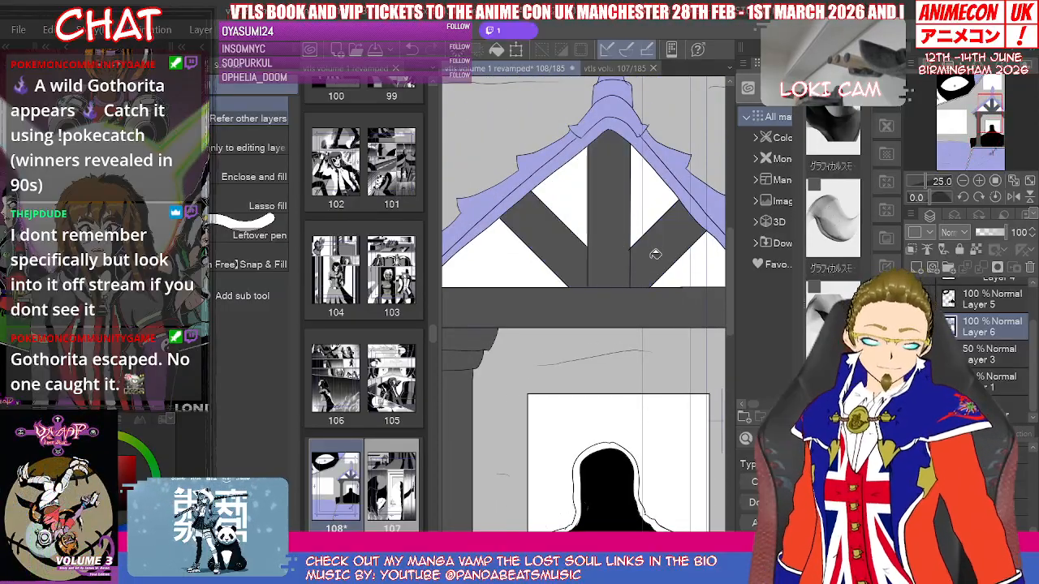
# Step: Fill the face area beside the masked eye white and paint out the gaps in its hatching and the lower-right panel's hatching on Layer 6
pyautogui.moveTo(986, 124); pyautogui.dragTo(968, 173)
pyautogui.click(542, 310)
pyautogui.moveTo(989, 137); pyautogui.dragTo(992, 151)
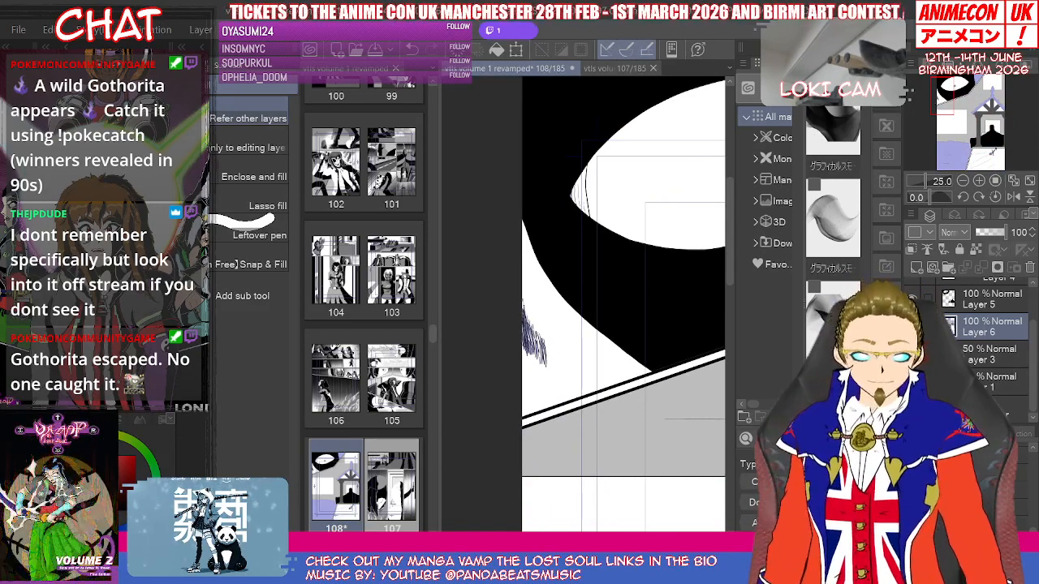
pyautogui.press('p')
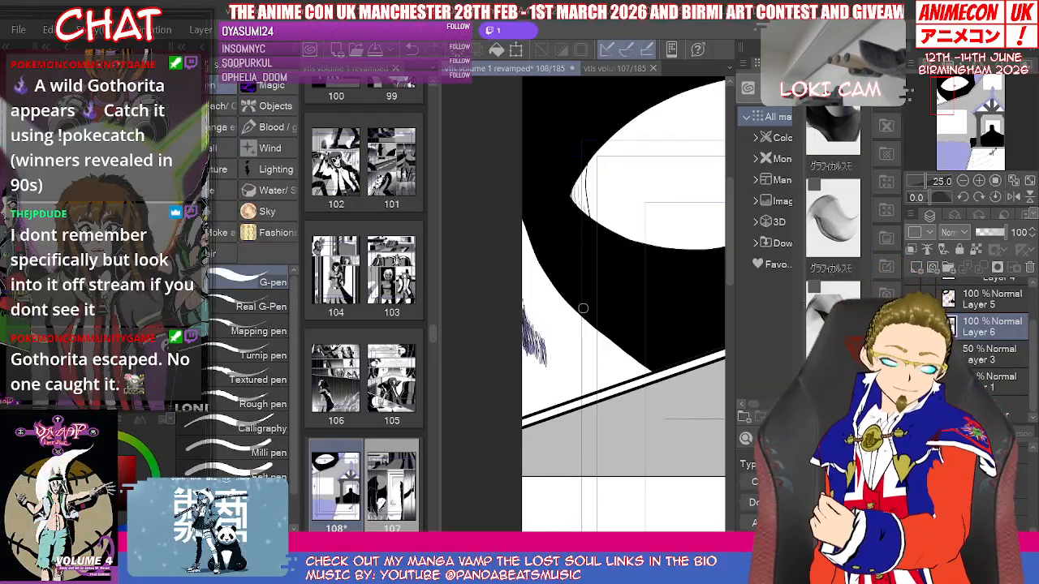
pyautogui.moveTo(524, 325)
pyautogui.mouseDown()
pyautogui.moveTo(532, 364)
pyautogui.moveTo(538, 355)
pyautogui.moveTo(547, 370)
pyautogui.mouseUp()
pyautogui.moveTo(944, 103)
pyautogui.mouseDown()
pyautogui.moveTo(992, 117)
pyautogui.moveTo(990, 107)
pyautogui.moveTo(994, 122)
pyautogui.moveTo(978, 138)
pyautogui.moveTo(960, 85)
pyautogui.moveTo(981, 78)
pyautogui.moveTo(994, 93)
pyautogui.moveTo(962, 166)
pyautogui.mouseUp()
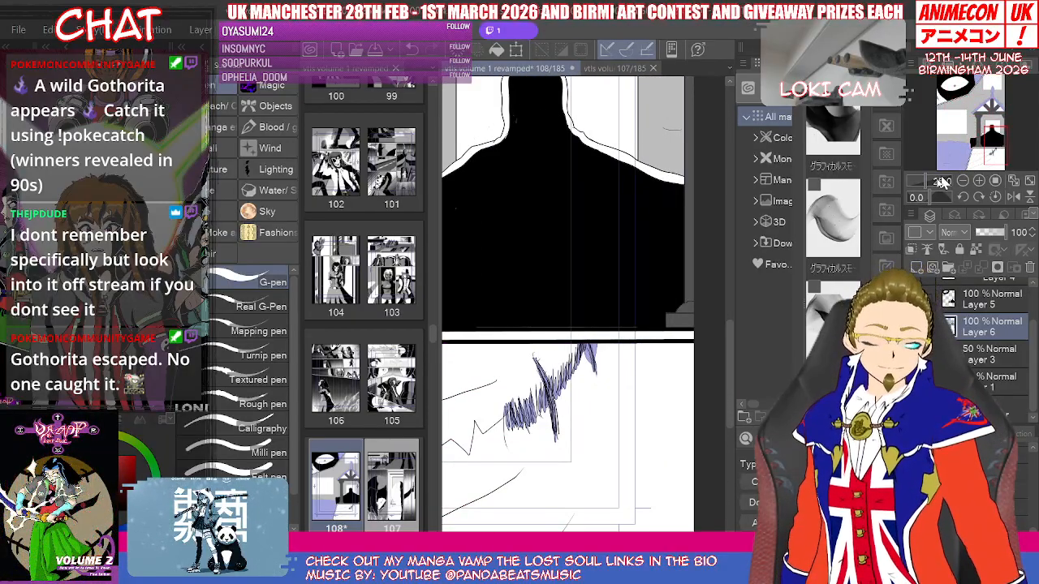
pyautogui.moveTo(519, 396)
pyautogui.mouseDown()
pyautogui.moveTo(525, 424)
pyautogui.moveTo(536, 422)
pyautogui.moveTo(563, 372)
pyautogui.moveTo(578, 378)
pyautogui.mouseUp()
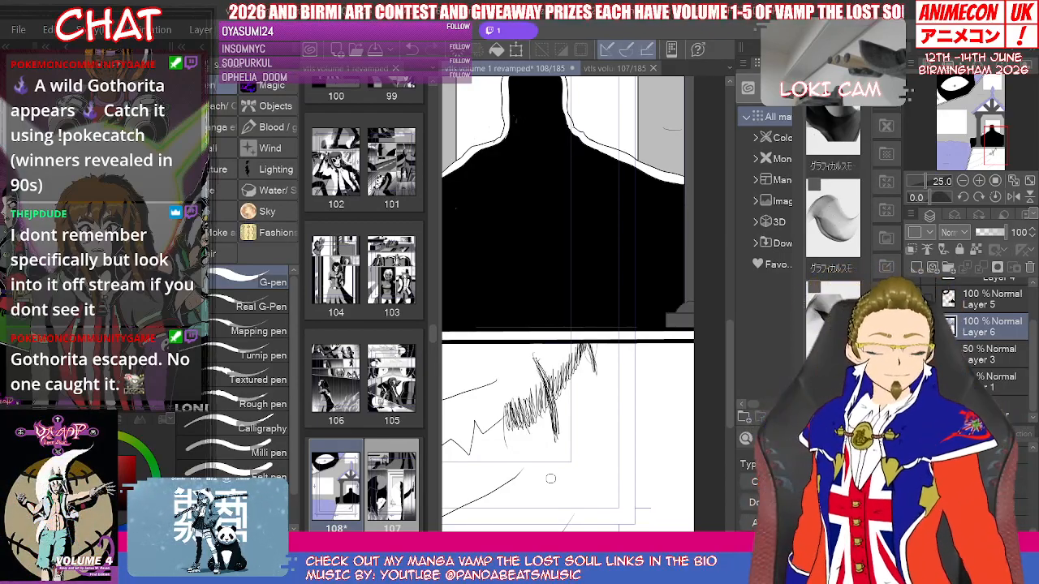
# Step: Sample the porch roof's greys from page 107 and return to page 108 with the fill that refers to other layers
pyautogui.moveTo(997, 145); pyautogui.dragTo(973, 112)
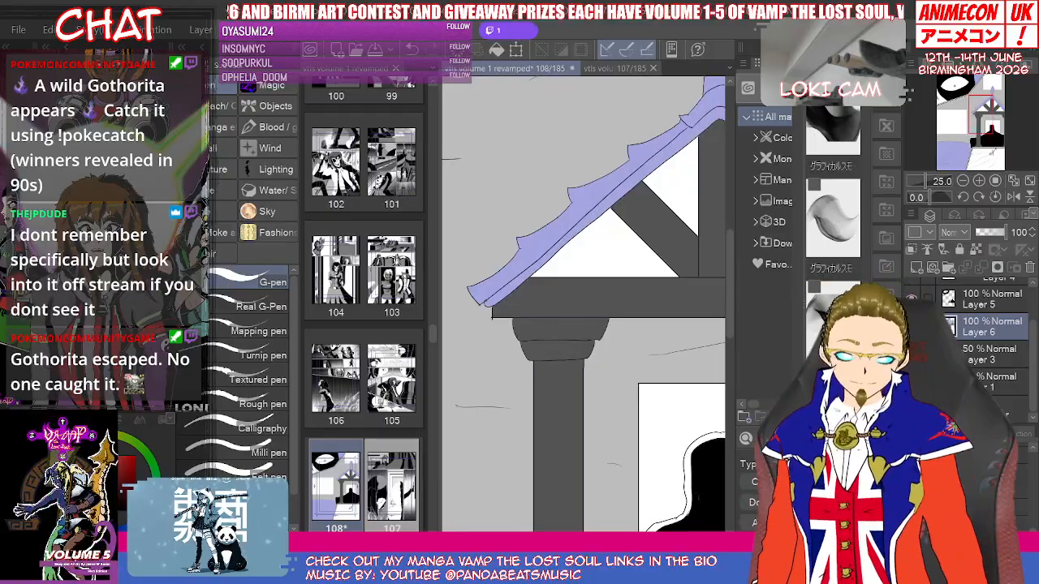
pyautogui.press('i')
pyautogui.click(615, 70)
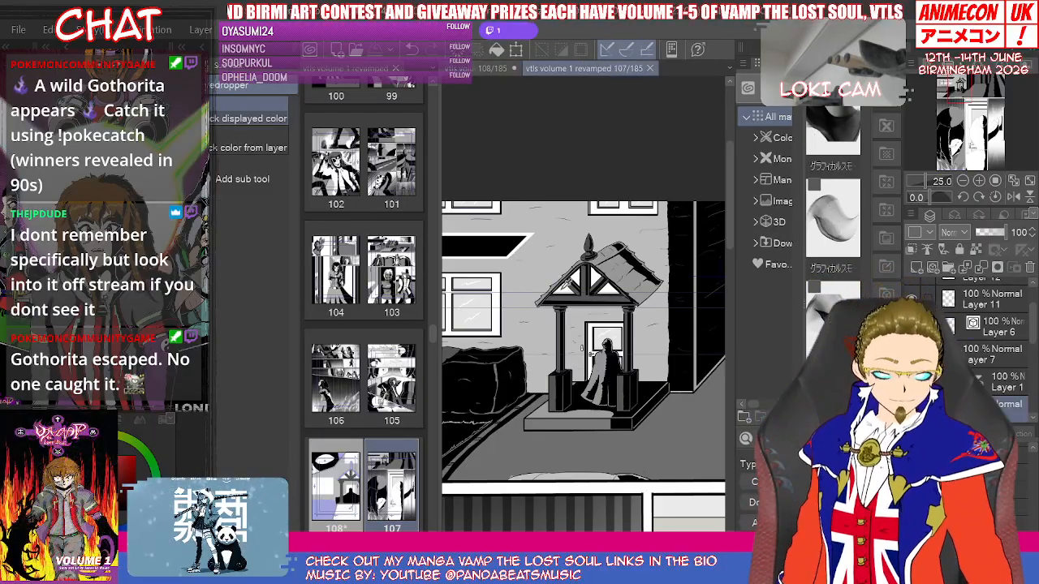
pyautogui.click(560, 288)
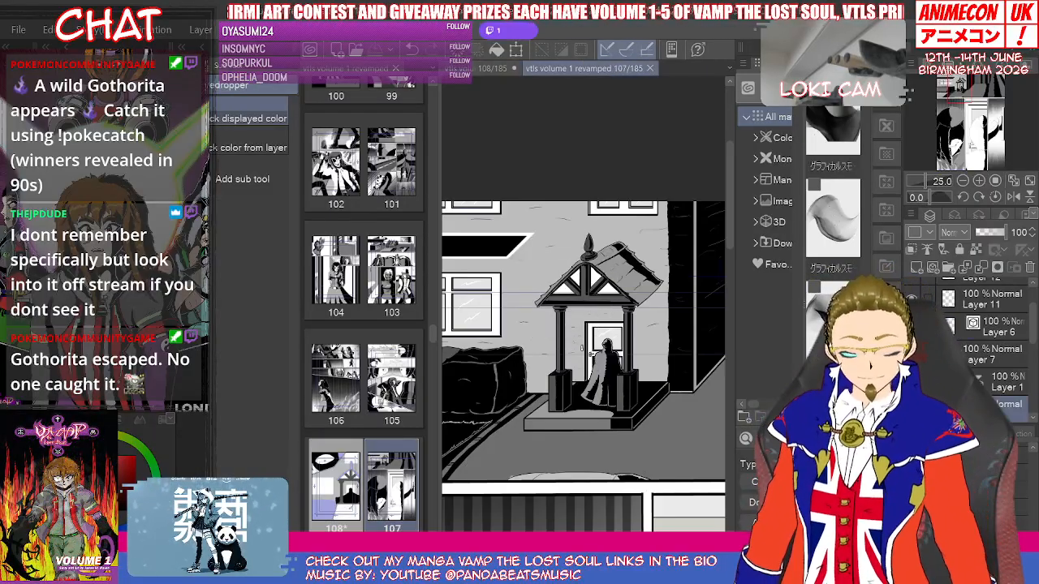
pyautogui.click(963, 181)
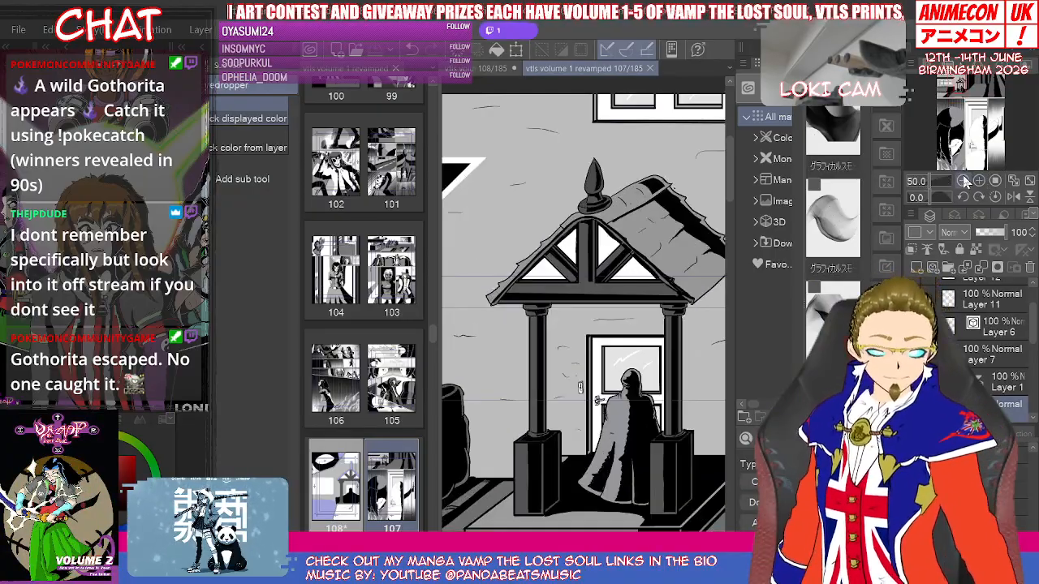
pyautogui.click(550, 250)
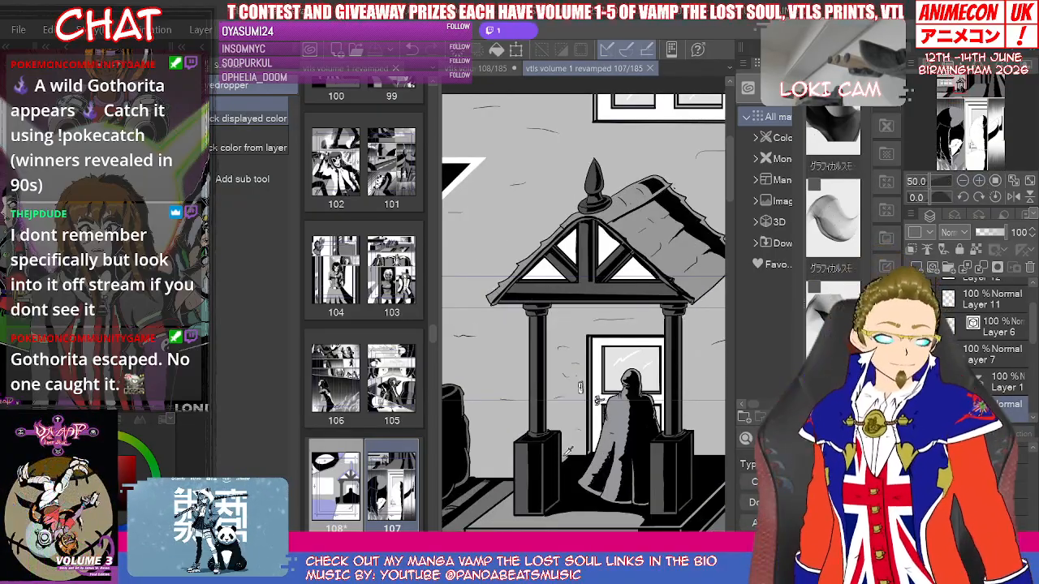
pyautogui.click(618, 206)
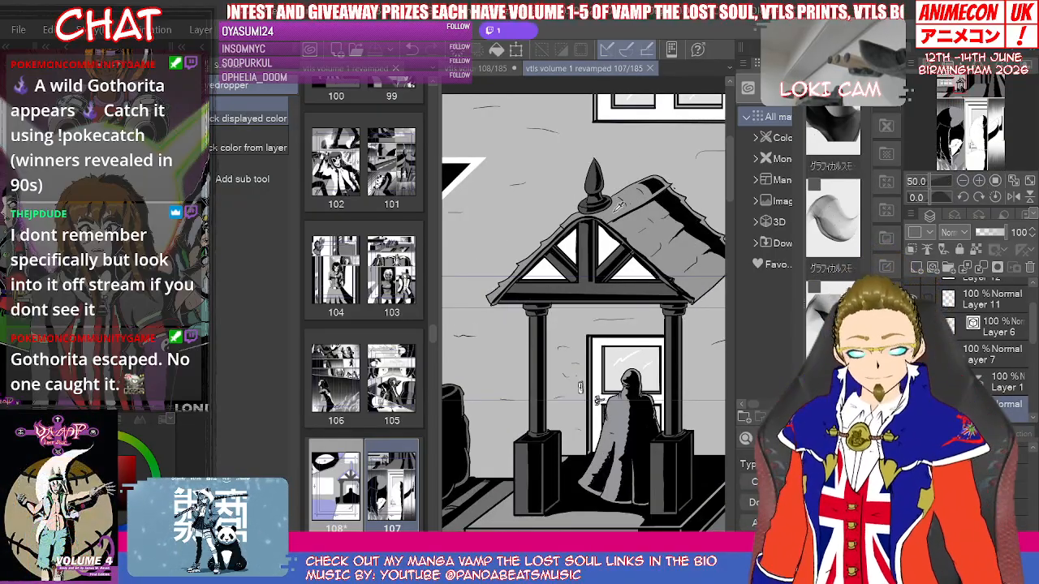
pyautogui.press('g')
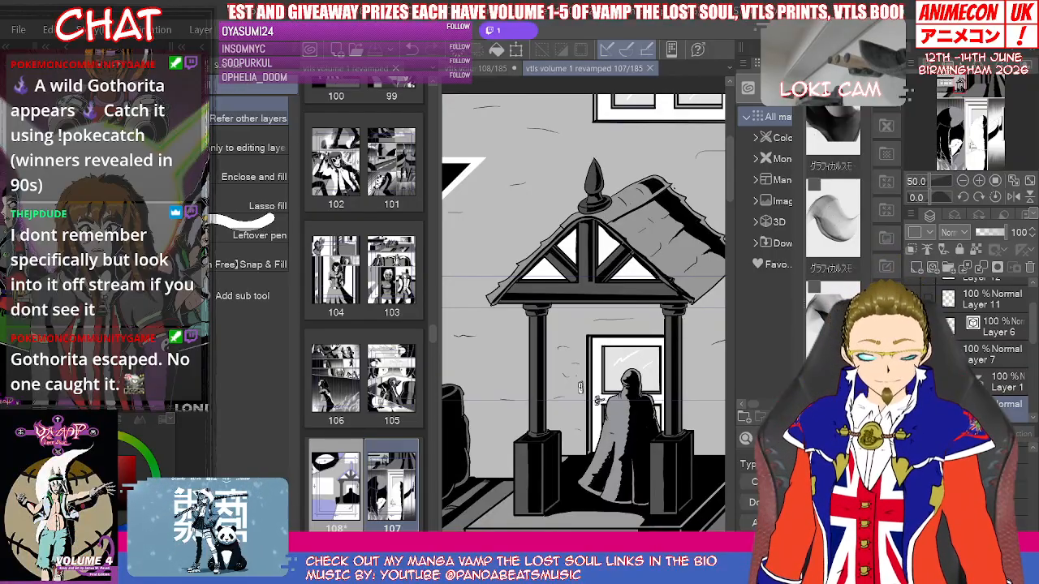
pyautogui.click(492, 70)
# Step: Fill the porch roof's tiled edges, sloping trim and ridge cap grey on Layer 6
pyautogui.click(619, 199)
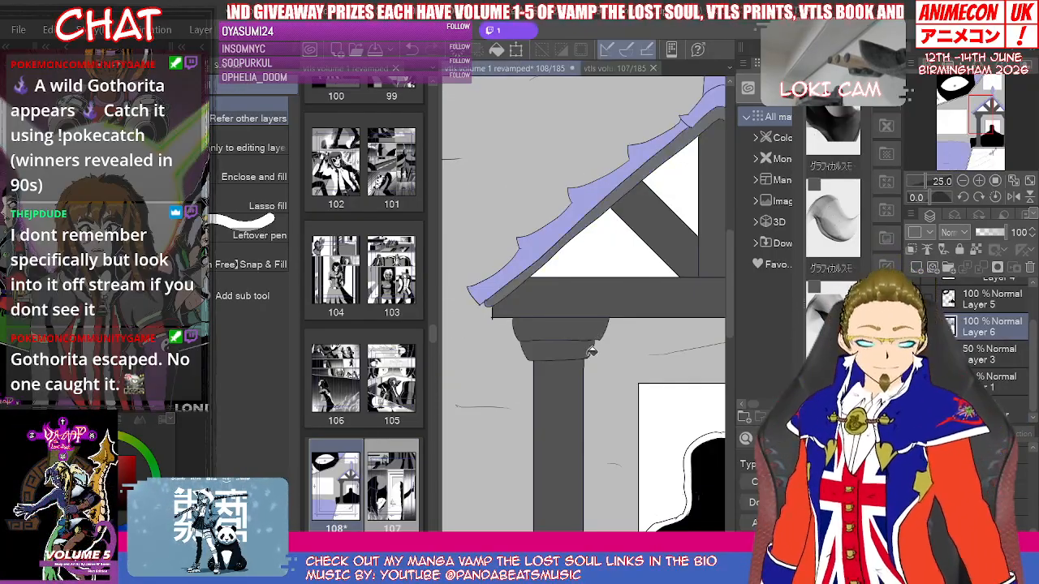
pyautogui.click(587, 200)
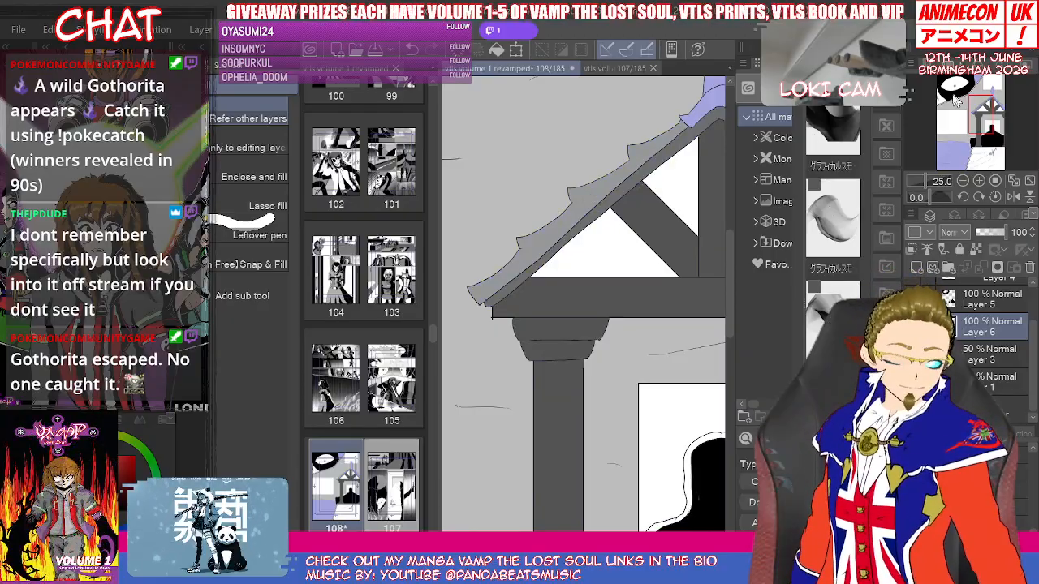
pyautogui.click(989, 103)
pyautogui.click(629, 199)
pyautogui.click(682, 244)
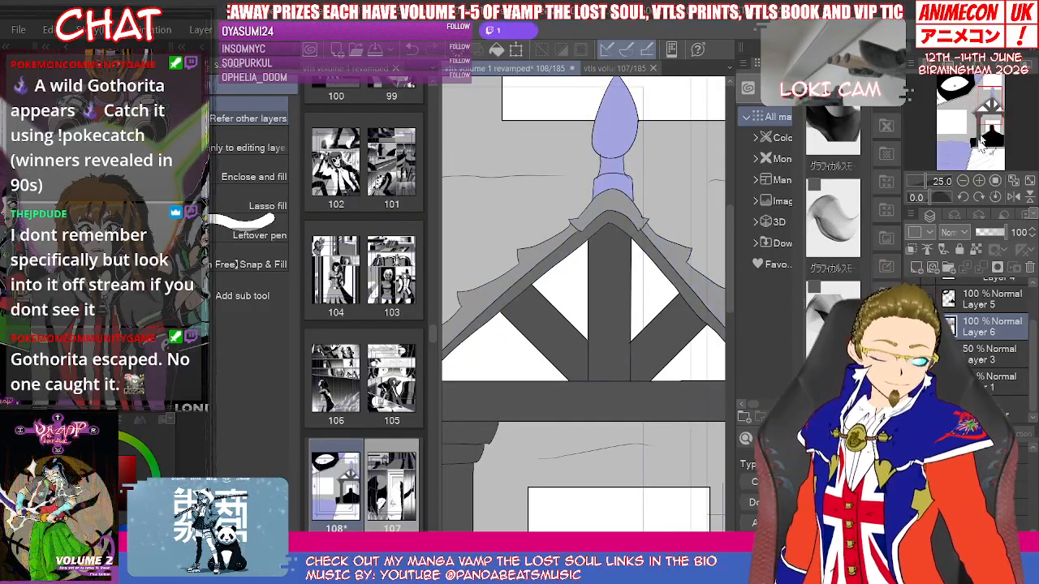
pyautogui.moveTo(721, 516); pyautogui.dragTo(649, 490)
pyautogui.moveTo(992, 120); pyautogui.dragTo(983, 122)
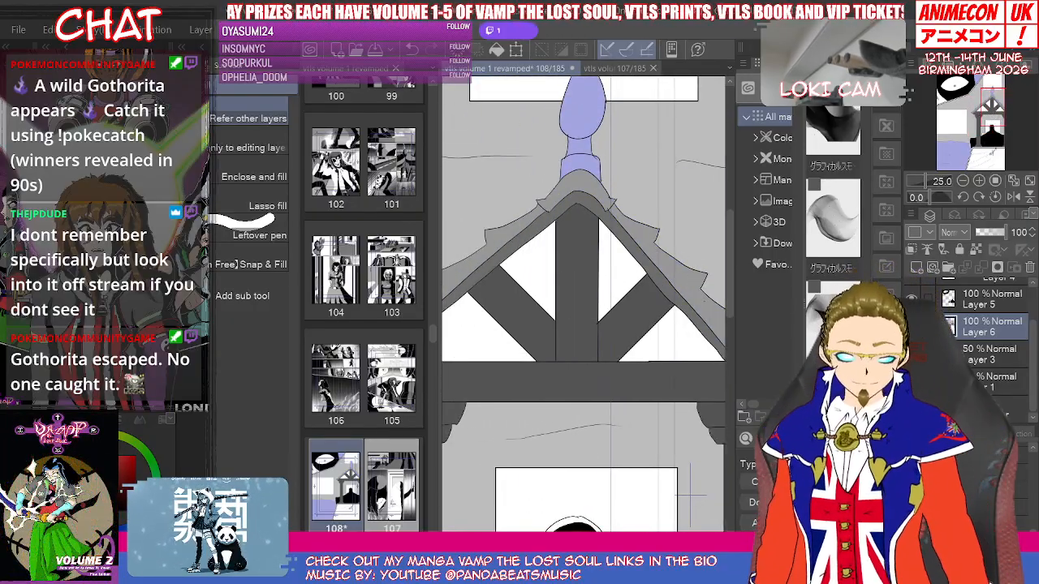
# Step: Sample the gable post's dark grey and fill the roof finial and its base with it on Layer 6
pyautogui.press('i')
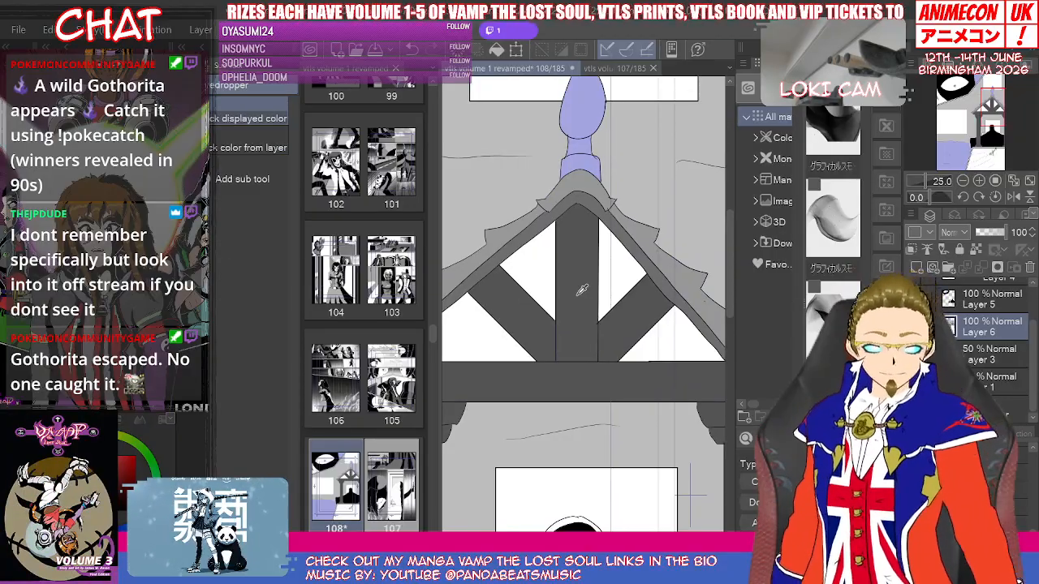
pyautogui.press('g')
pyautogui.click(574, 121)
pyautogui.click(583, 151)
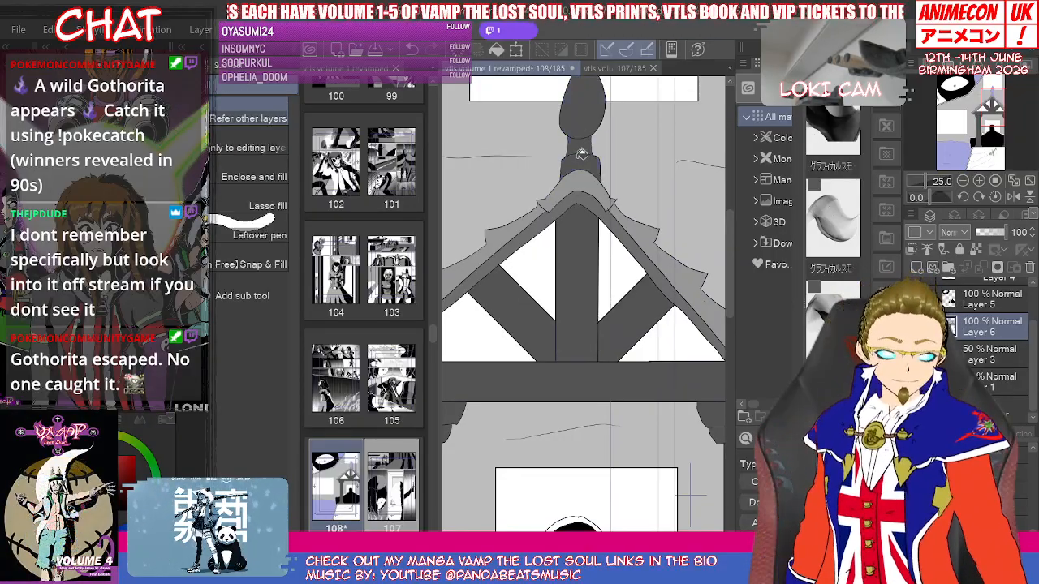
pyautogui.click(965, 181)
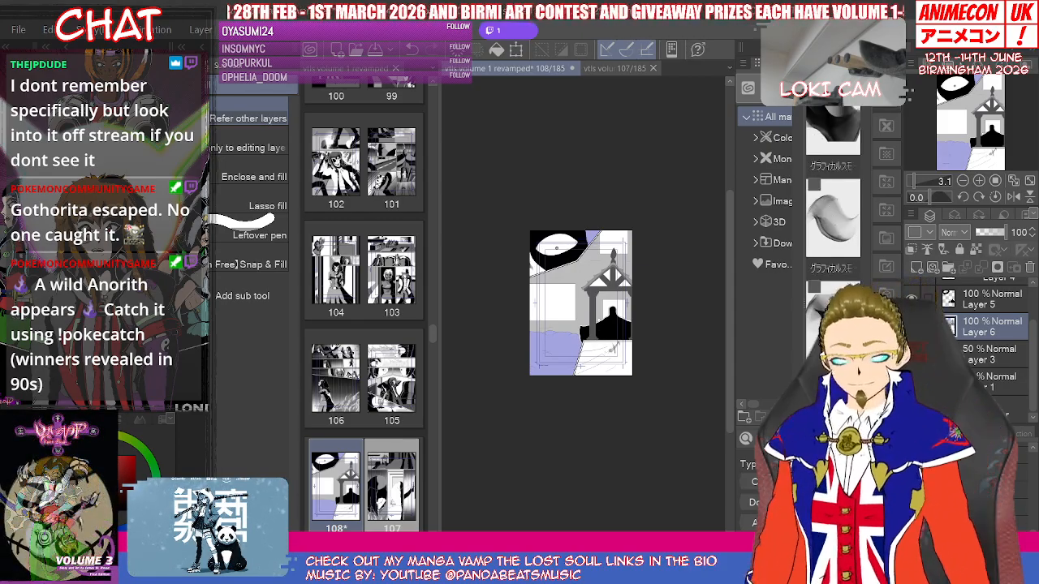
# Step: Sample the hedge's mid grey from page 107 and fill the hedge area beneath page 108's window with it
pyautogui.click(621, 68)
pyautogui.keyDown('alt'); pyautogui.click(625, 410); pyautogui.keyUp('alt')
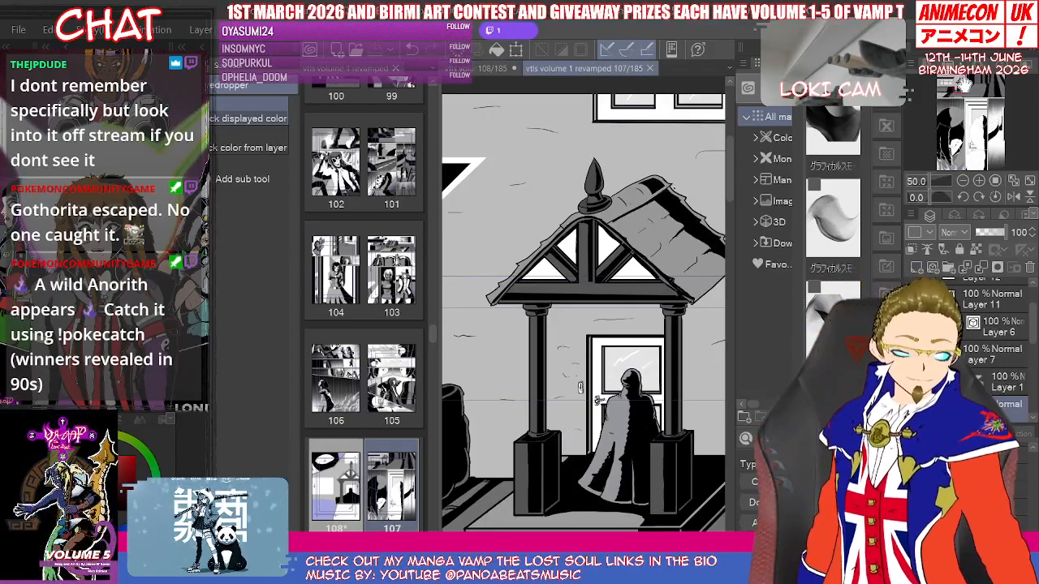
pyautogui.scroll(-5, 585, 308)
pyautogui.click(586, 277)
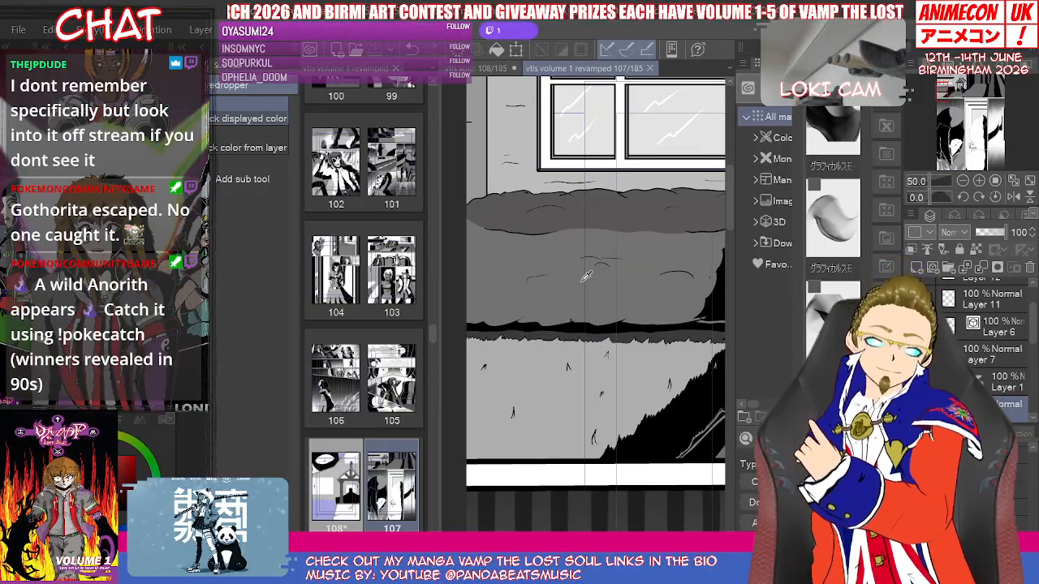
pyautogui.press('g')
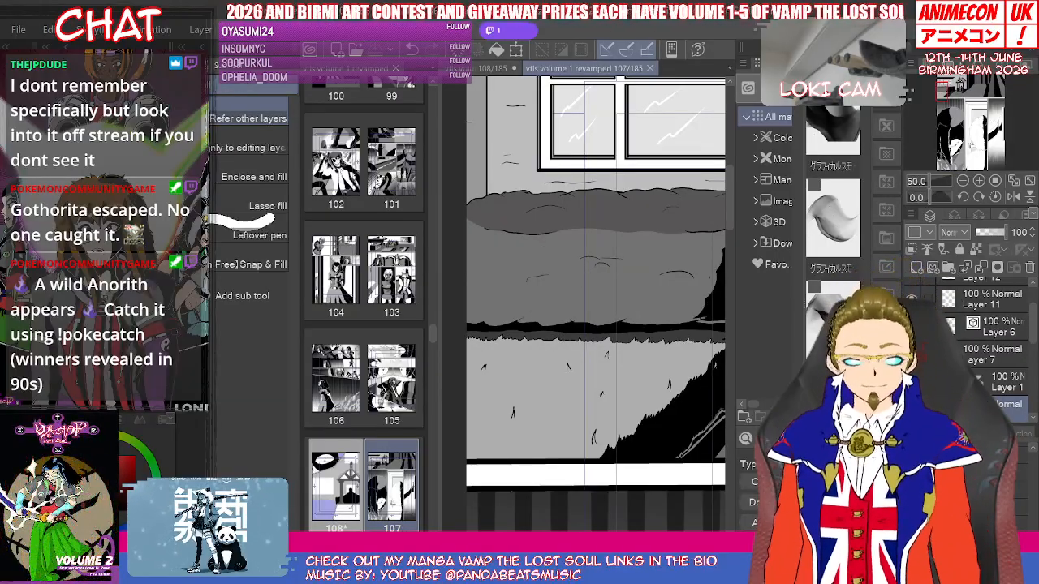
pyautogui.click(487, 68)
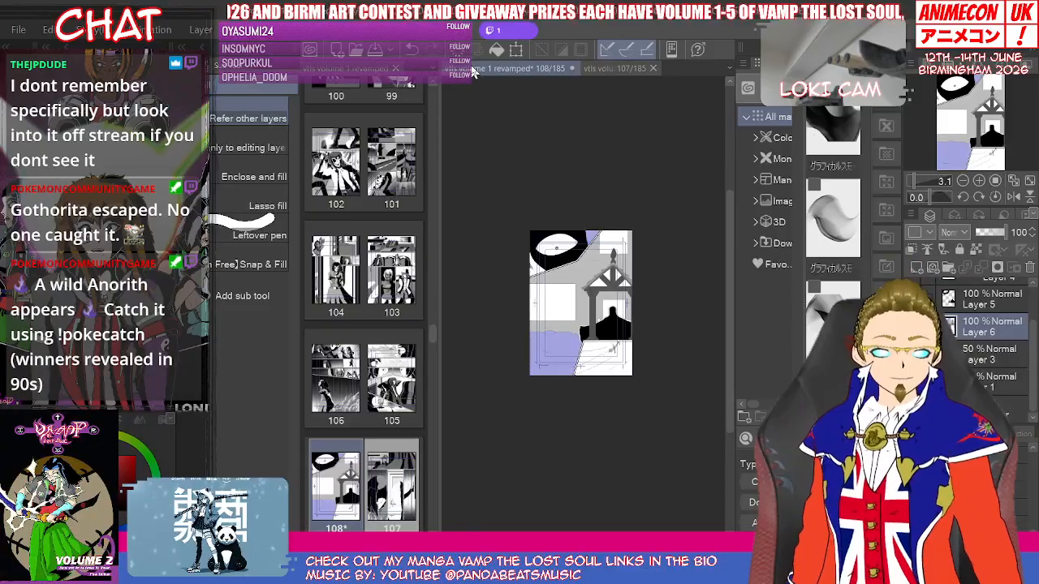
pyautogui.click(558, 351)
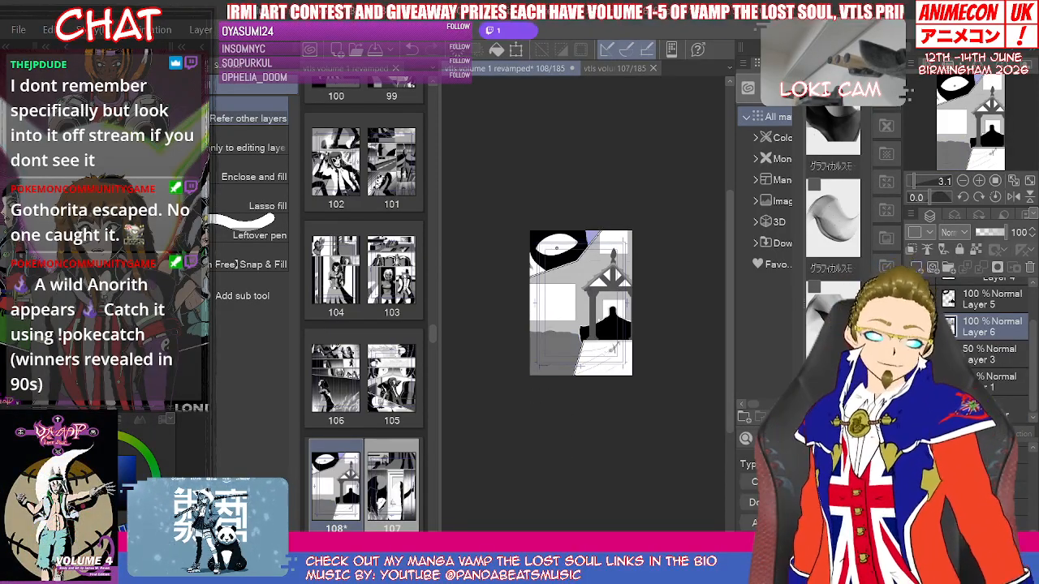
# Step: Fill the outline band around the dark figure mid grey on both sides of the porch column
pyautogui.doubleClick(979, 181)
pyautogui.moveTo(978, 111); pyautogui.dragTo(982, 151)
pyautogui.click(648, 209)
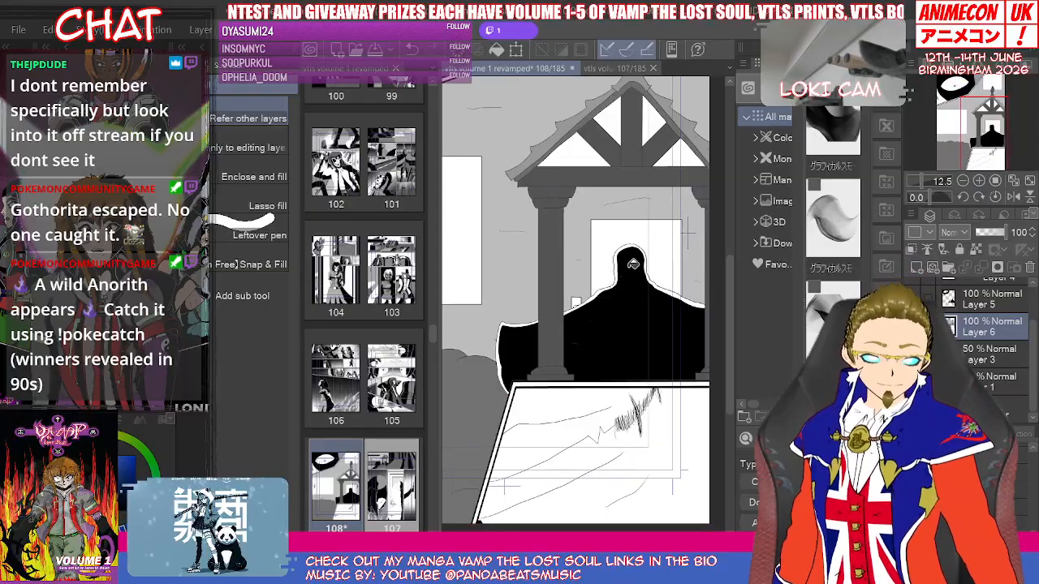
pyautogui.click(620, 252)
pyautogui.click(520, 327)
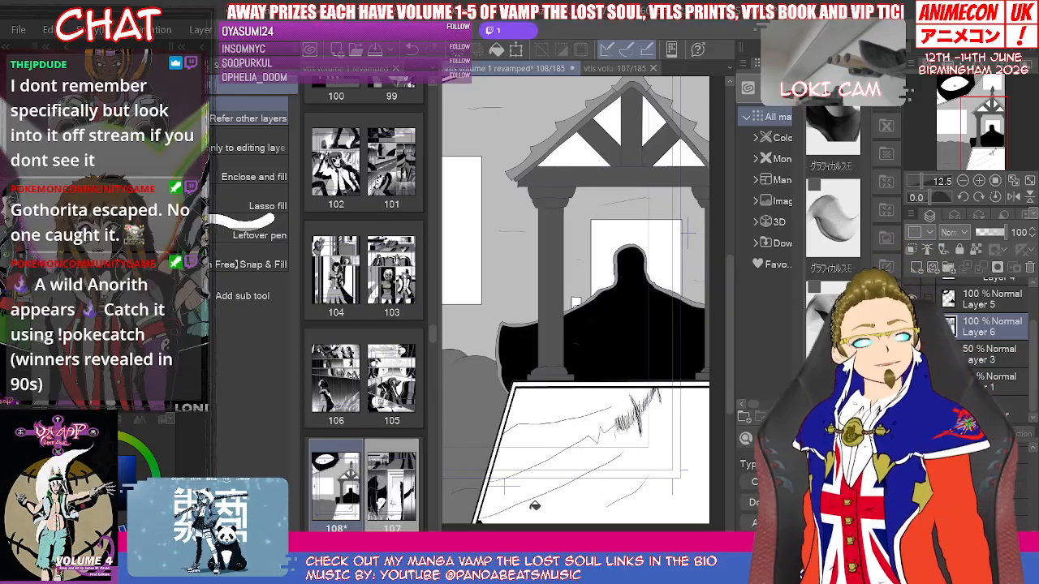
# Step: Thin the grey outline around the dark figure's head and neck with black G-pen strokes on Layer 5
pyautogui.click(981, 307)
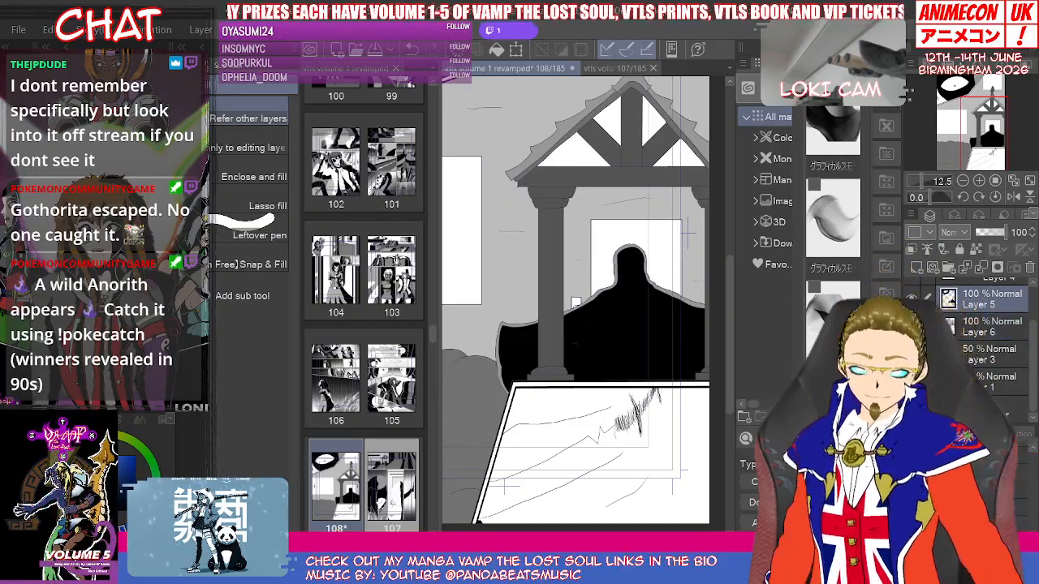
pyautogui.press('p')
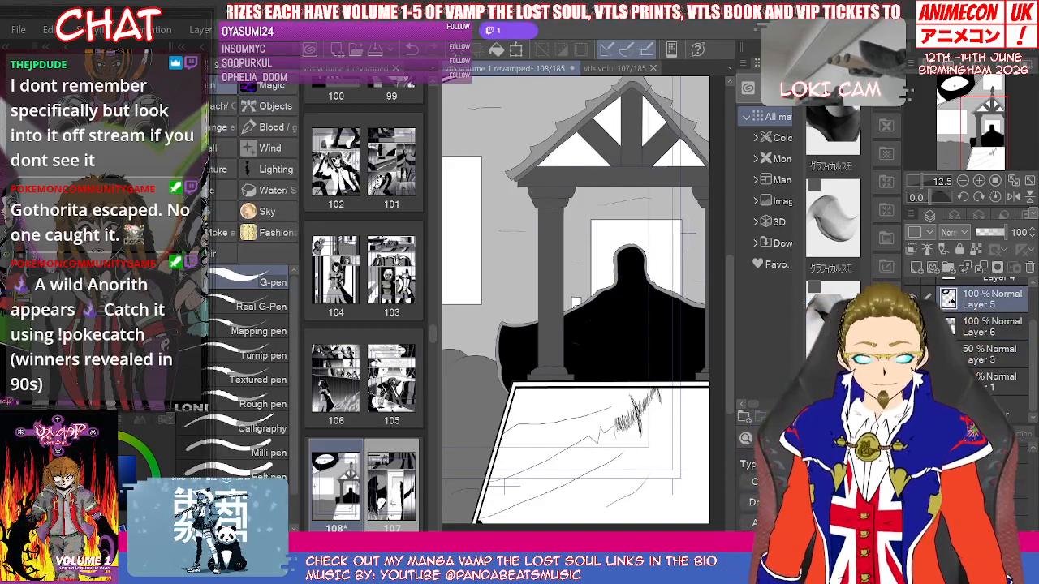
pyautogui.scroll(4, 687, 234)
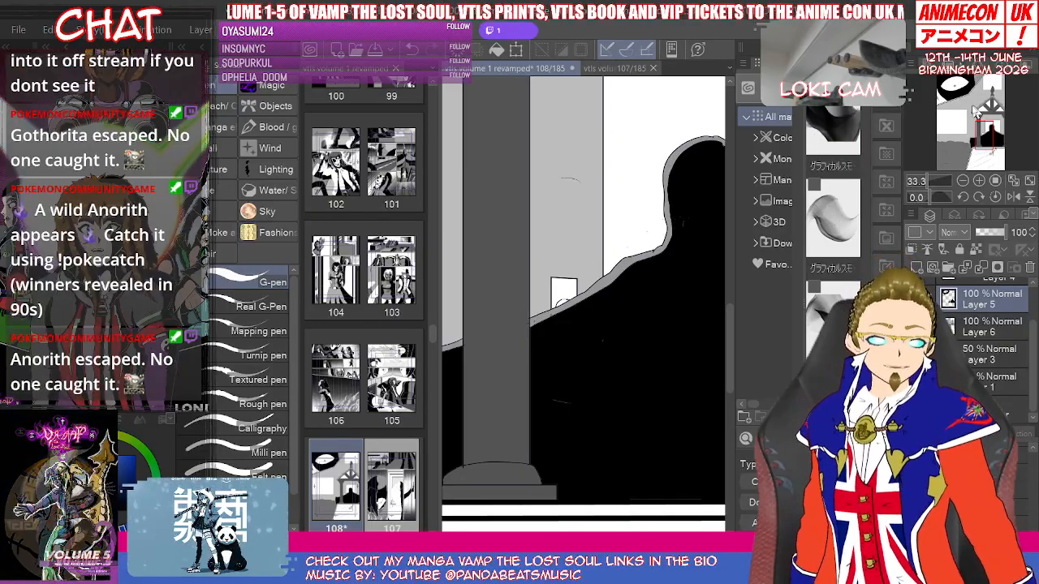
pyautogui.click(992, 122)
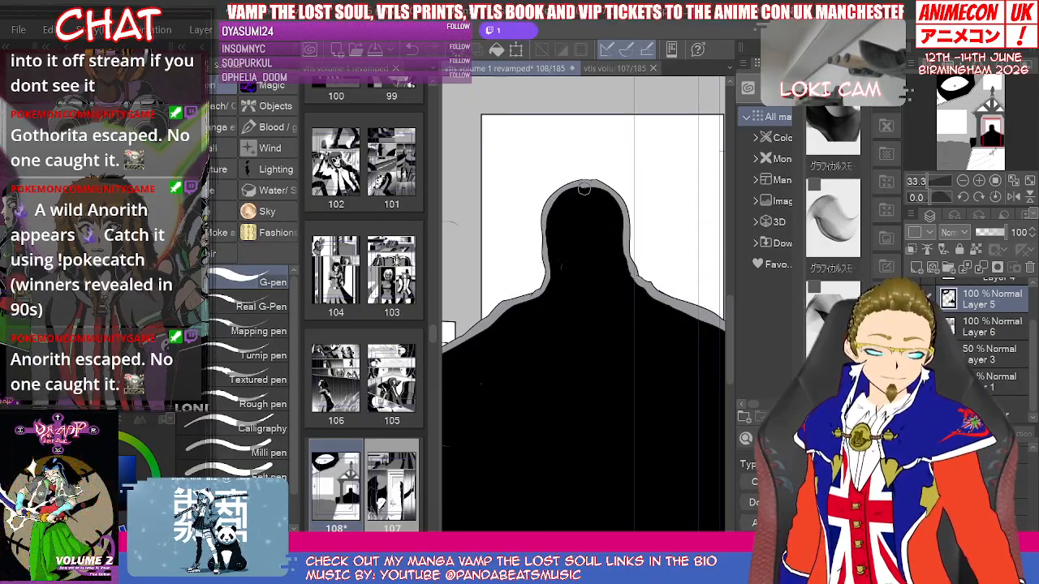
pyautogui.moveTo(622, 230)
pyautogui.mouseDown()
pyautogui.moveTo(631, 288)
pyautogui.moveTo(665, 311)
pyautogui.mouseUp()
pyautogui.moveTo(1016, 147); pyautogui.dragTo(992, 128)
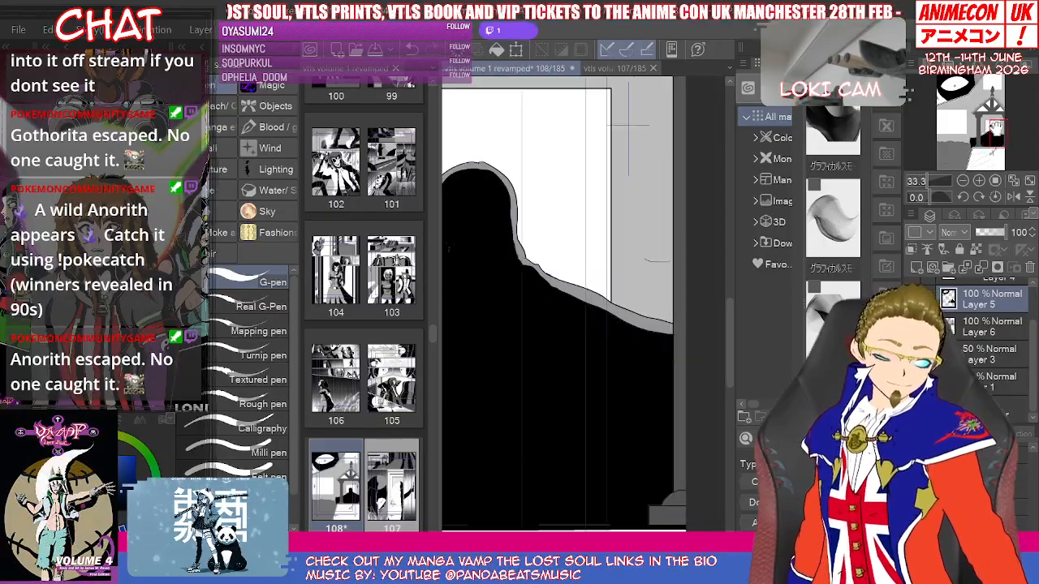
# Step: Thin the grey outline along both of the dark figure's shoulders with black G-pen strokes on Layer 5
pyautogui.moveTo(544, 283); pyautogui.dragTo(613, 323)
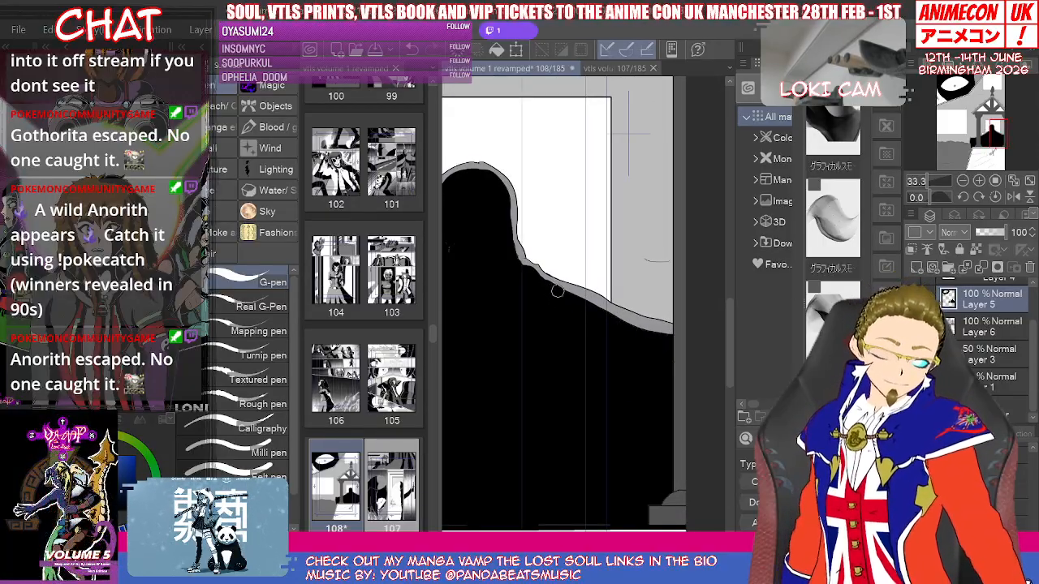
pyautogui.moveTo(557, 287); pyautogui.dragTo(621, 326)
pyautogui.click(49, 29)
pyautogui.press('Escape')
pyautogui.moveTo(556, 286)
pyautogui.mouseDown()
pyautogui.moveTo(670, 338)
pyautogui.moveTo(596, 306)
pyautogui.mouseUp()
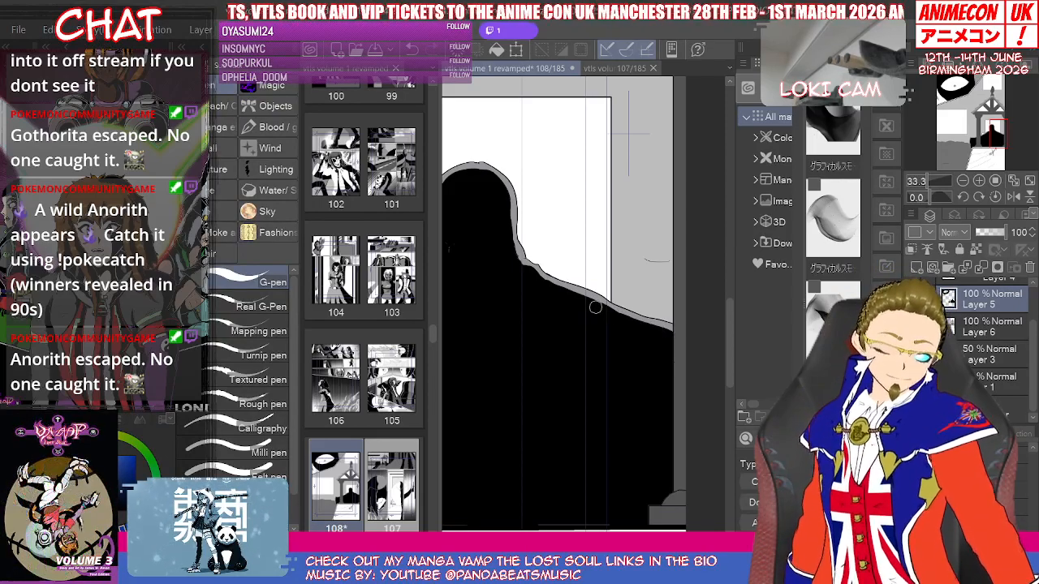
pyautogui.moveTo(454, 349); pyautogui.dragTo(715, 232)
pyautogui.moveTo(981, 139); pyautogui.dragTo(981, 141)
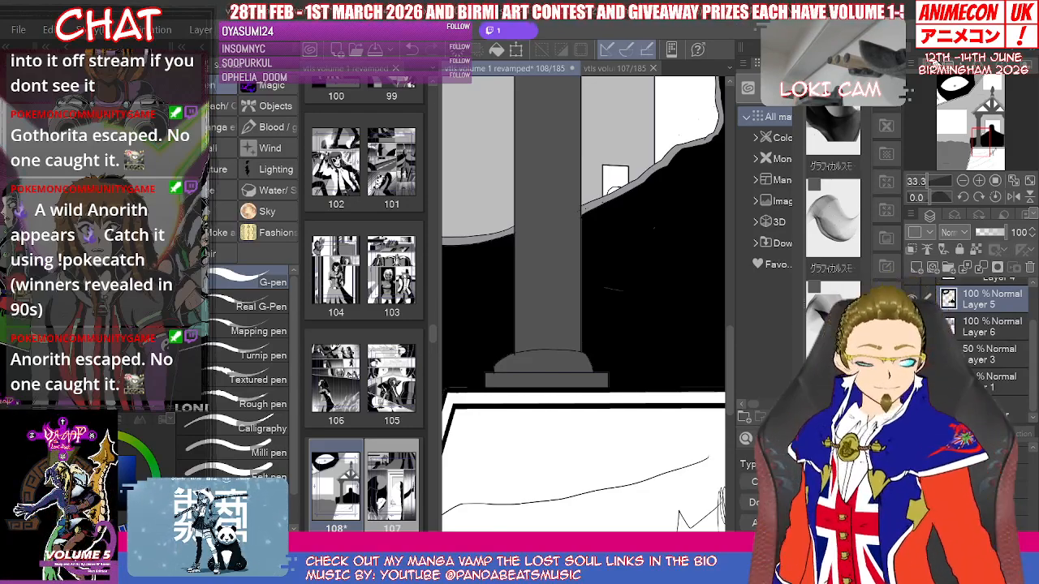
pyautogui.moveTo(988, 146)
pyautogui.mouseDown()
pyautogui.moveTo(1003, 121)
pyautogui.moveTo(929, 97)
pyautogui.moveTo(931, 167)
pyautogui.moveTo(980, 159)
pyautogui.moveTo(907, 98)
pyautogui.moveTo(983, 154)
pyautogui.mouseUp()
pyautogui.click(962, 181)
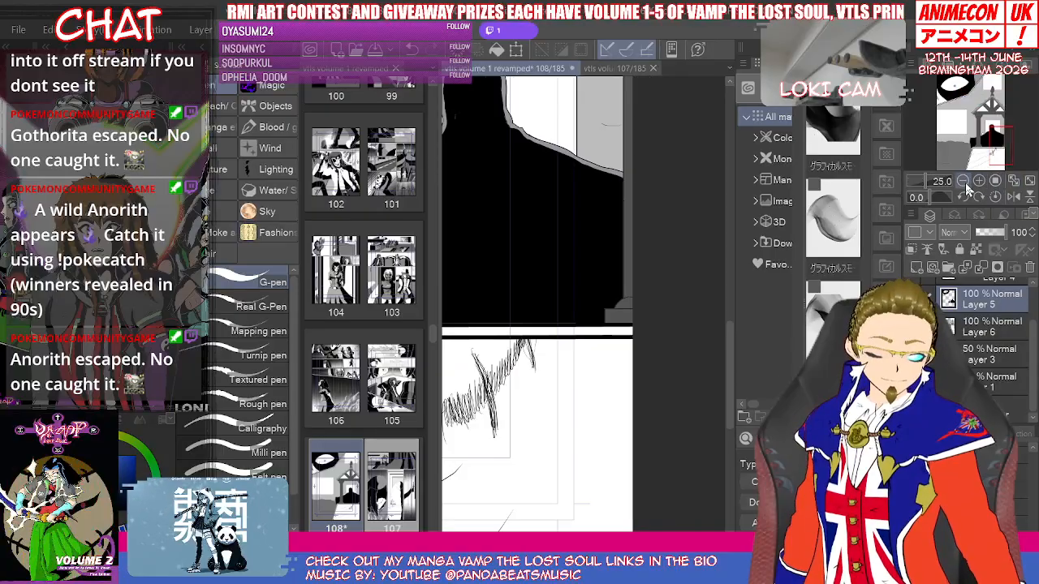
pyautogui.click(965, 182)
pyautogui.moveTo(1010, 125); pyautogui.dragTo(956, 86)
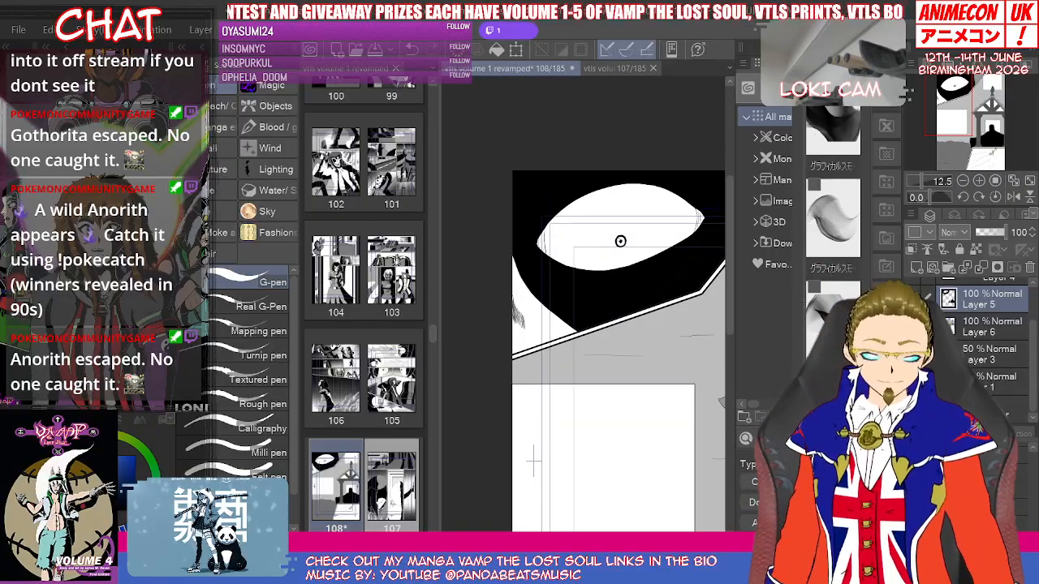
# Step: Add a new raster layer directly above Layer 4
pyautogui.press('p')
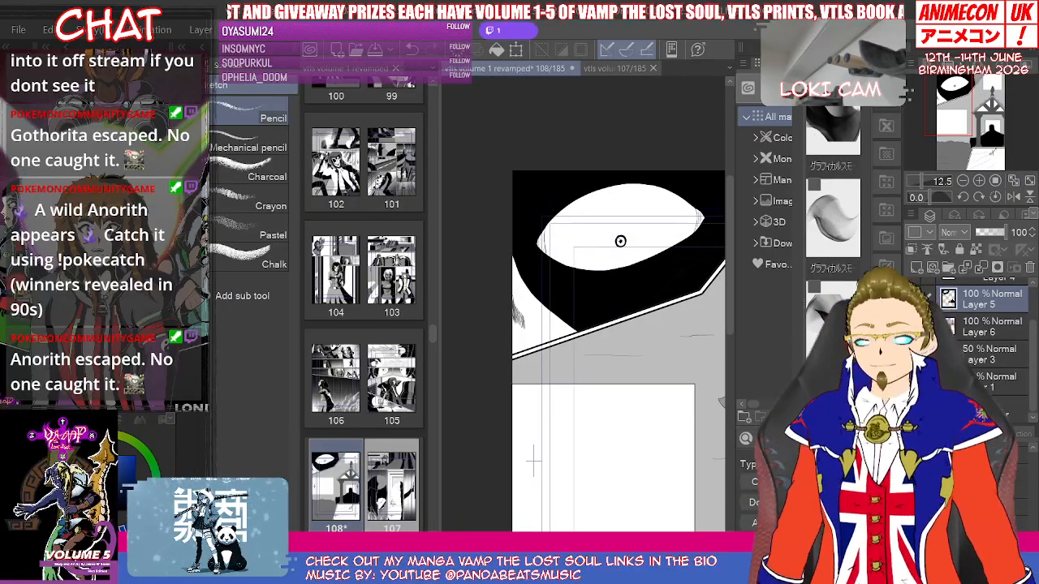
pyautogui.scroll(2, 1015, 346)
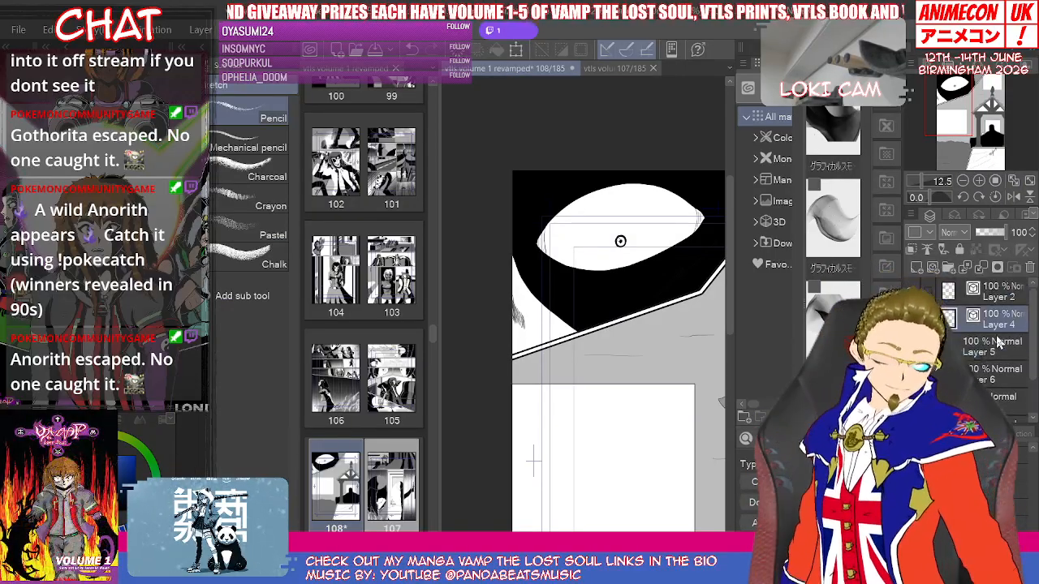
pyautogui.click(207, 33)
pyautogui.click(221, 48)
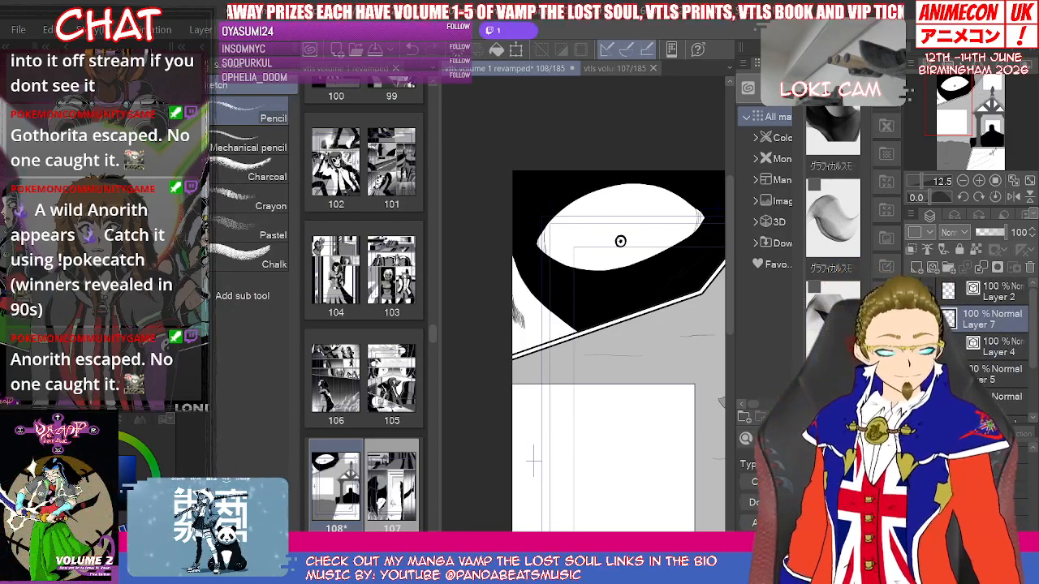
# Step: Select the slanted eye panel at the top of page 108 with a Polyline selection around its border
pyautogui.moveTo(620, 241); pyautogui.dragTo(595, 300)
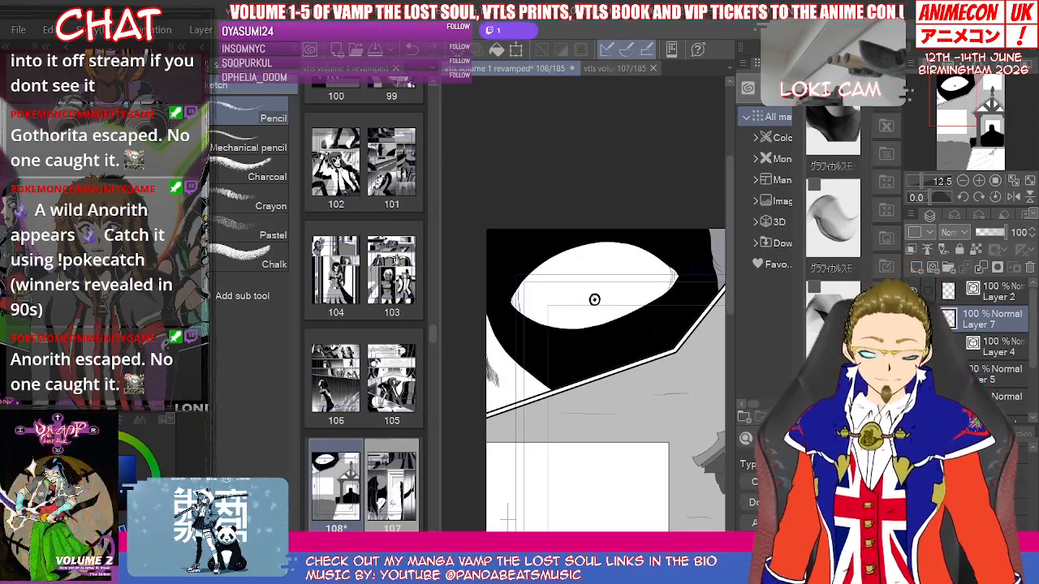
pyautogui.press('m')
pyautogui.click(212, 203)
pyautogui.hotkey('ctrl', '-')
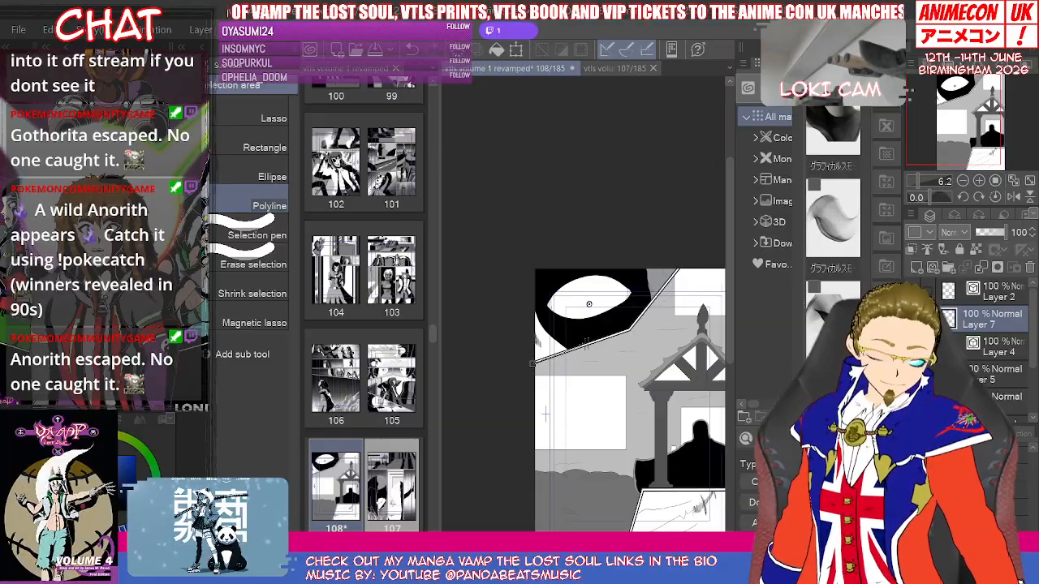
pyautogui.click(686, 259)
pyautogui.click(522, 250)
pyautogui.click(532, 362)
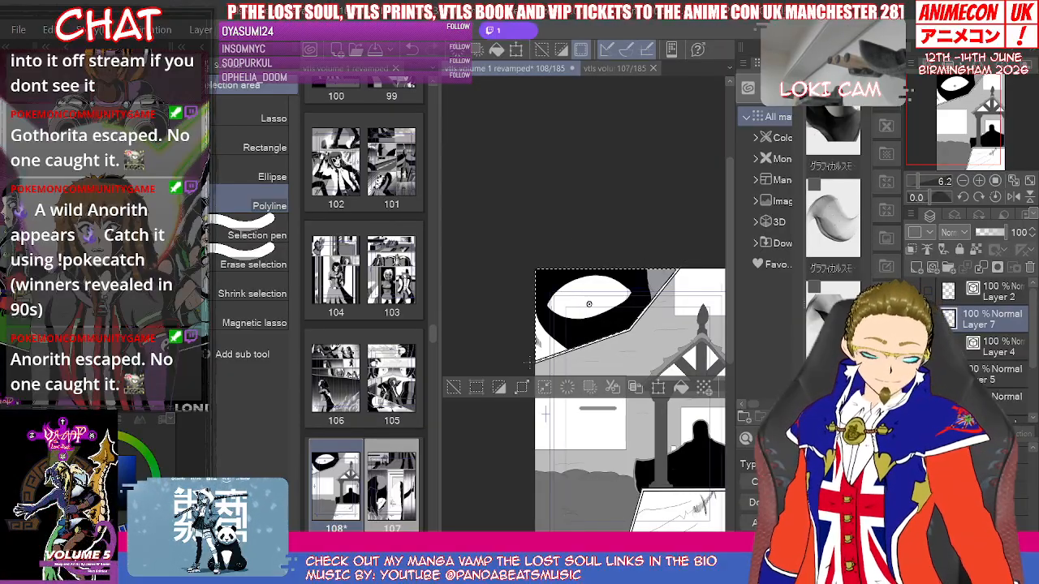
# Step: Paint white flames along the lower part of the black area around the eye with the 炎 3, 炎 2 and 炎 brushes
pyautogui.press('b')
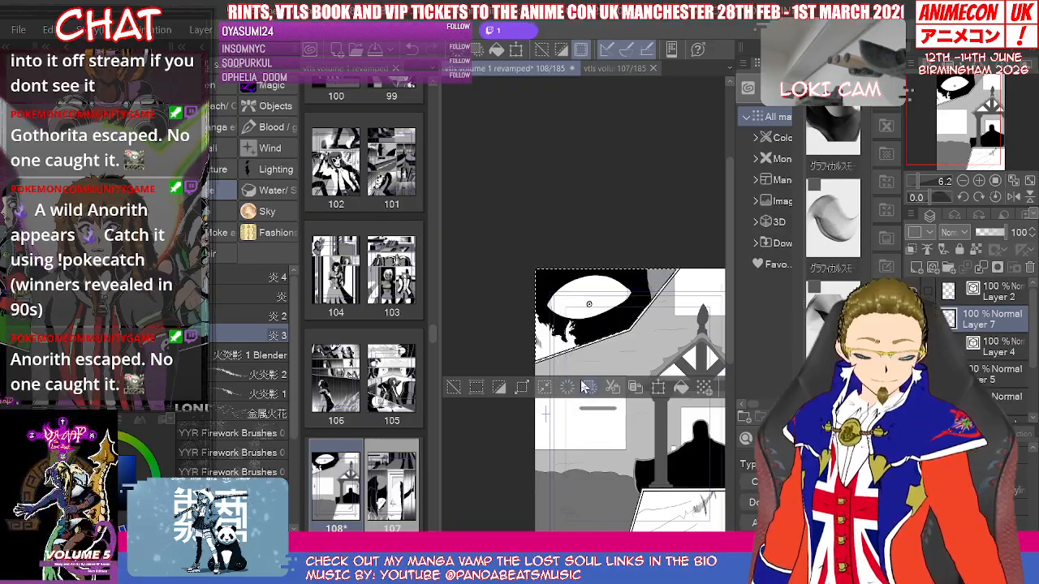
pyautogui.click(49, 29)
pyautogui.press('Escape')
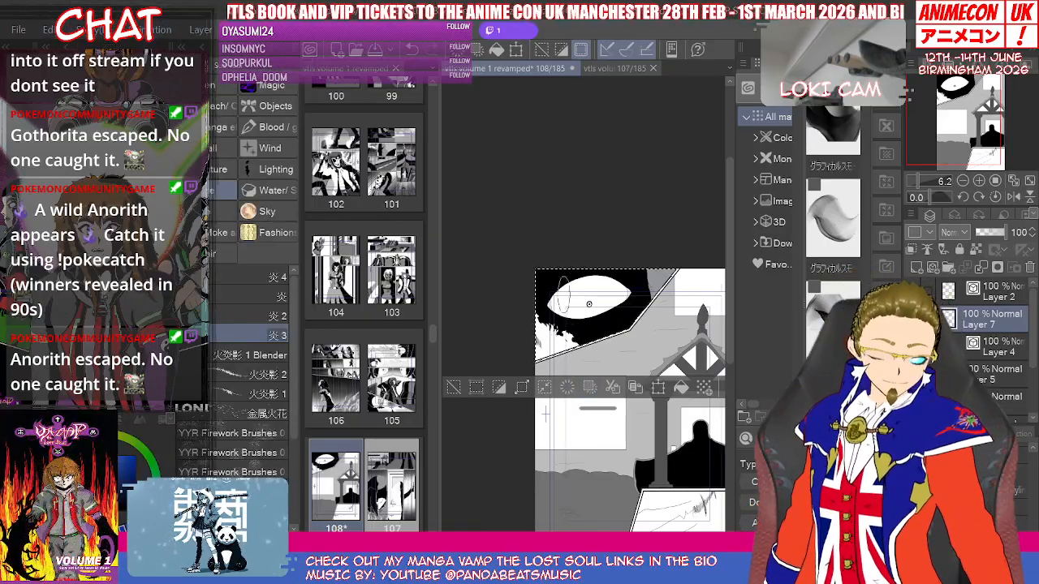
pyautogui.click(242, 315)
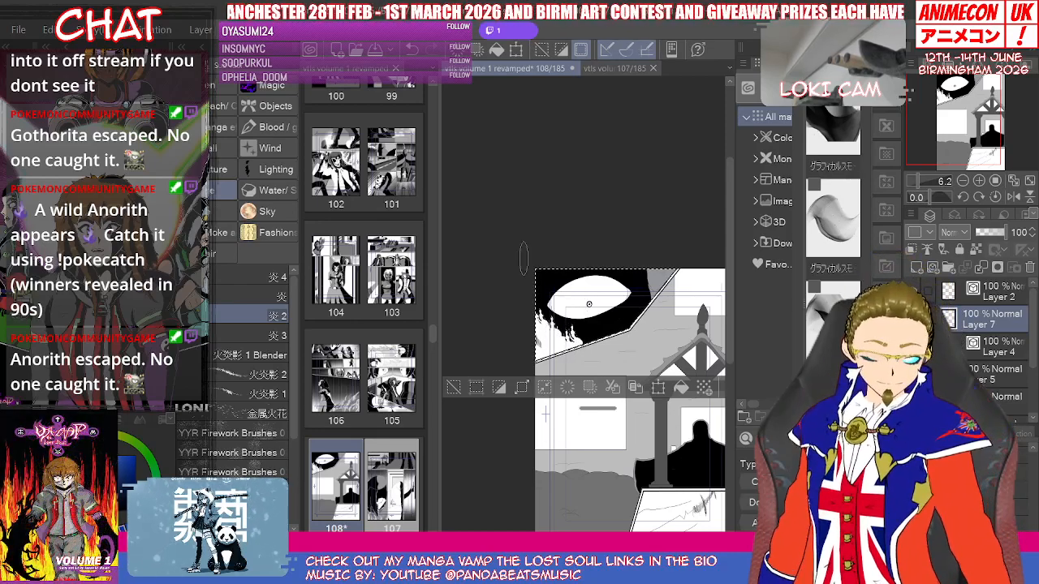
pyautogui.click(244, 295)
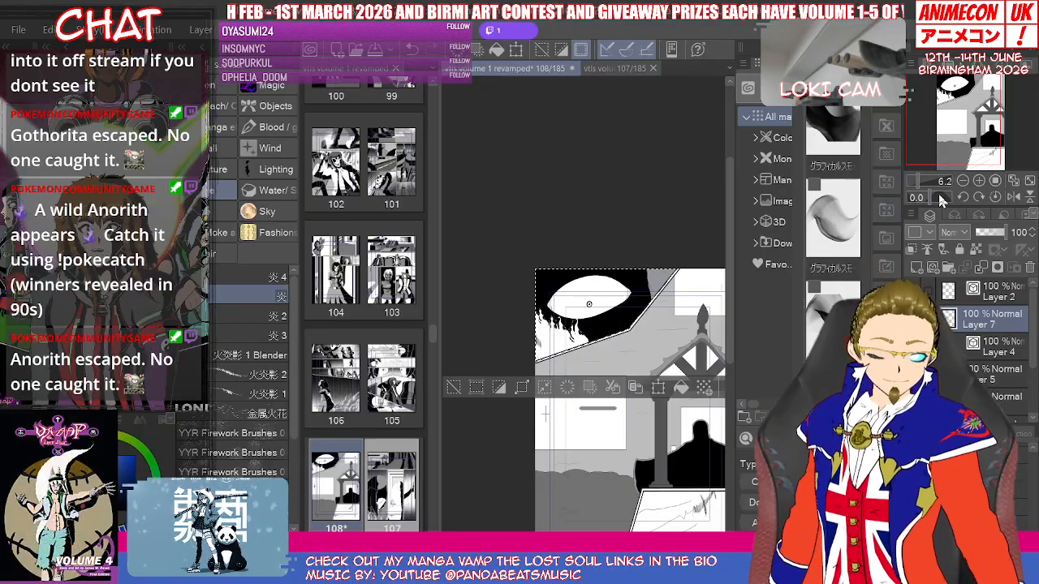
pyautogui.moveTo(969, 118); pyautogui.dragTo(987, 147)
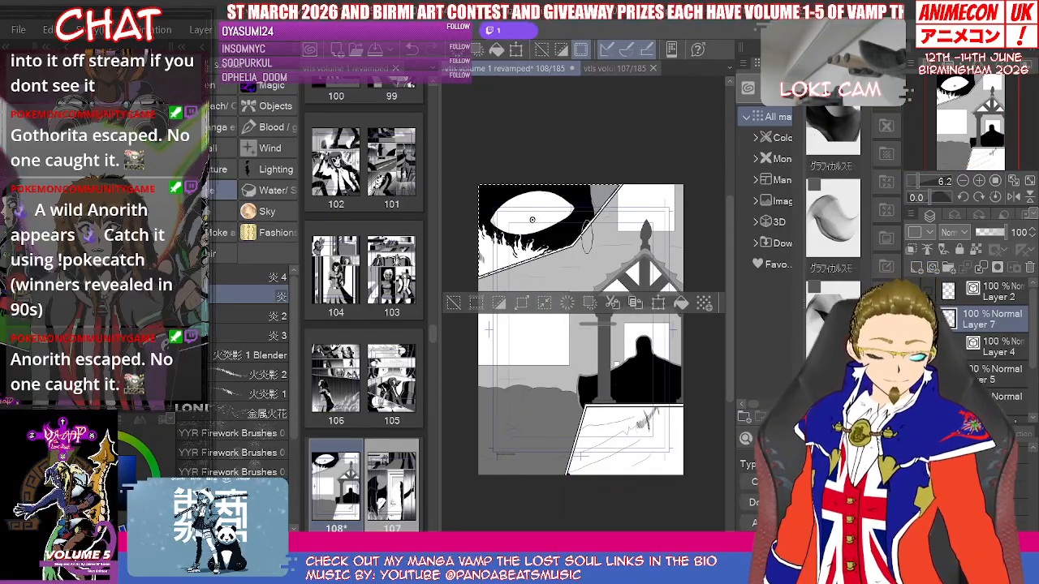
pyautogui.click(253, 339)
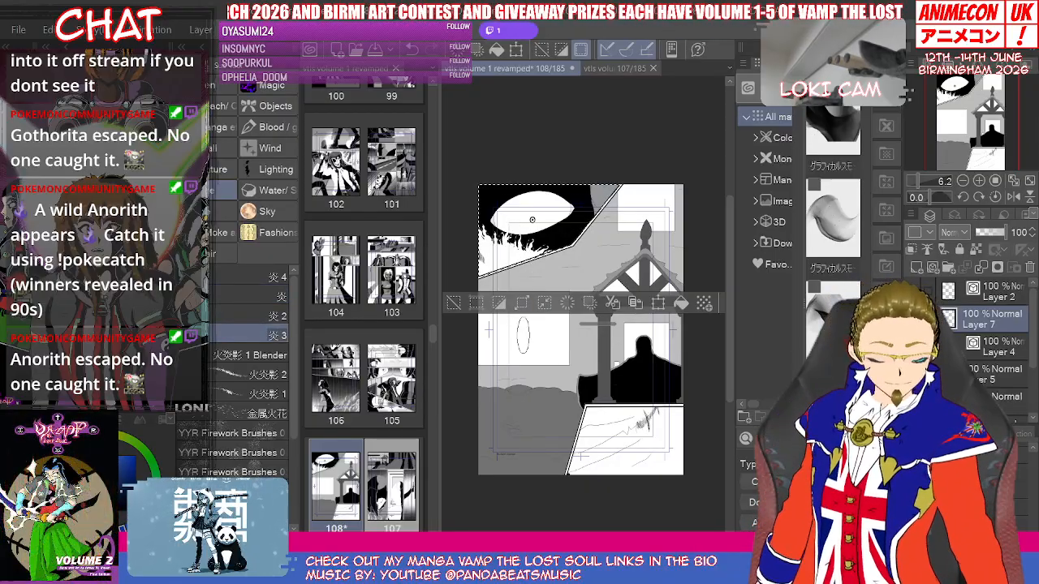
pyautogui.hotkey('alt', 'e')
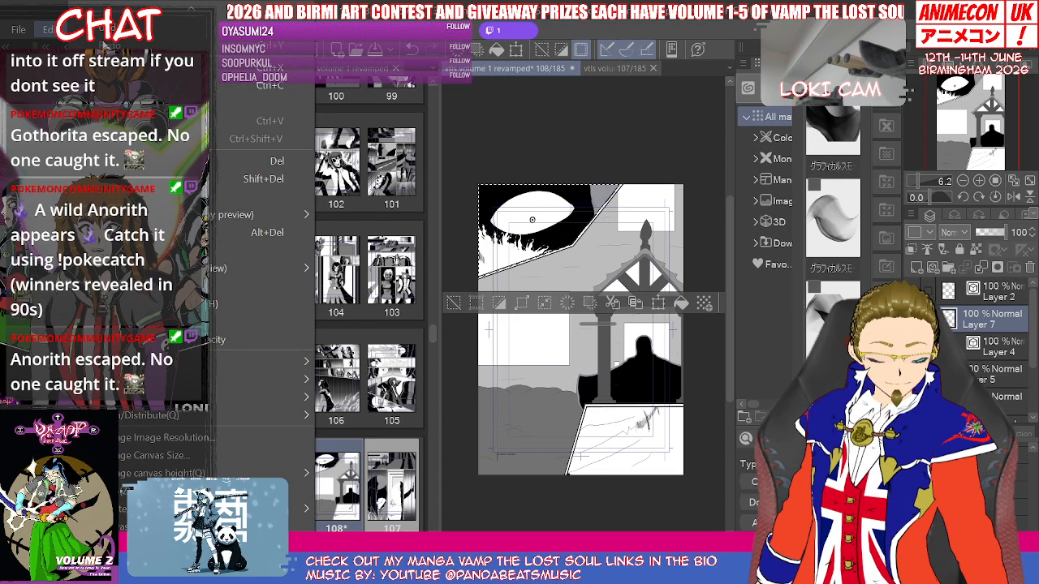
# Step: Select the slanted white panel below the dark figure with a Polyline selection along its border
pyautogui.moveTo(580, 329); pyautogui.dragTo(548, 259)
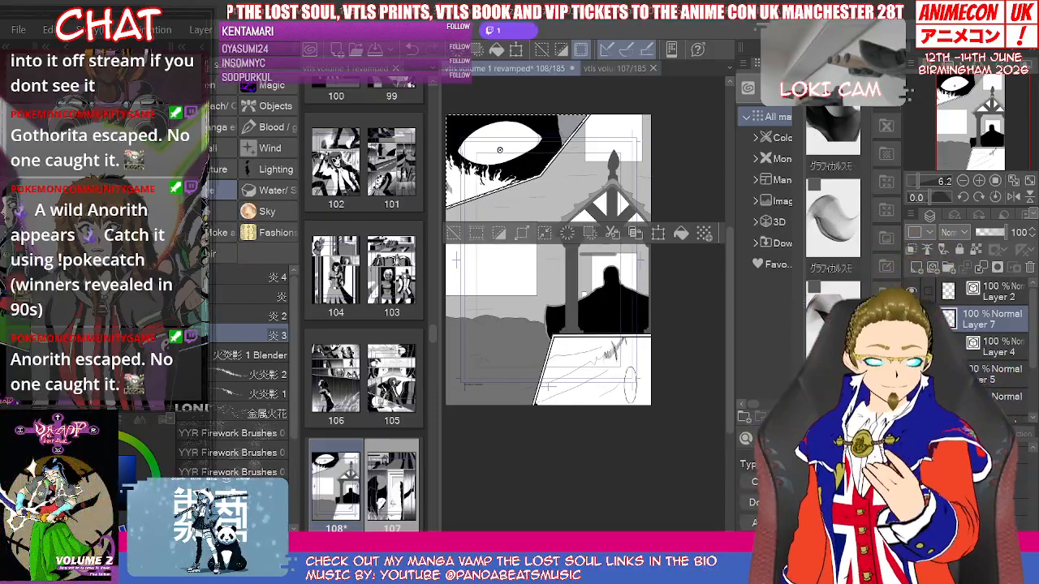
pyautogui.hotkey('ctrl', '+')
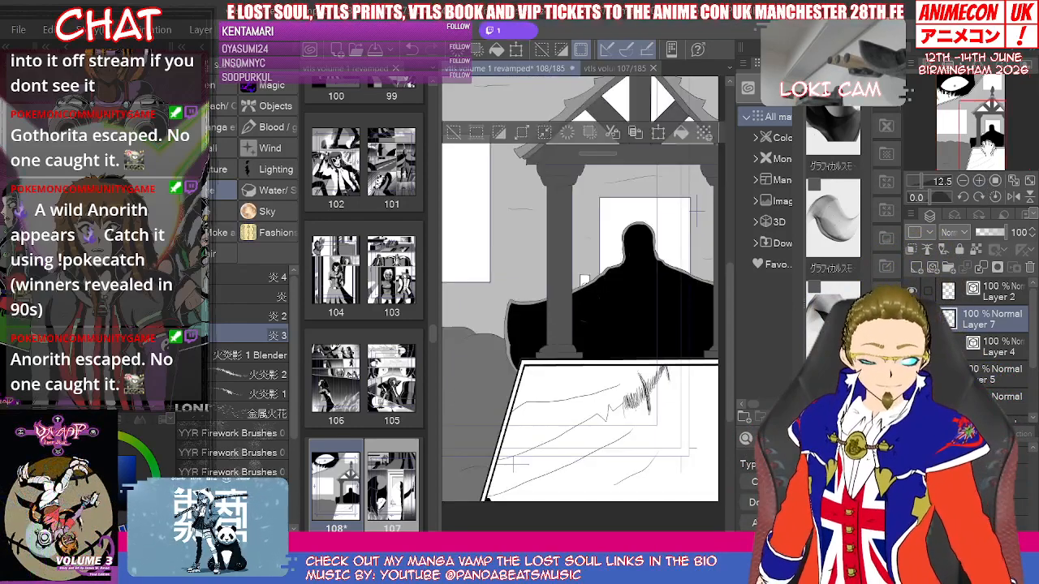
pyautogui.moveTo(980, 139); pyautogui.dragTo(988, 152)
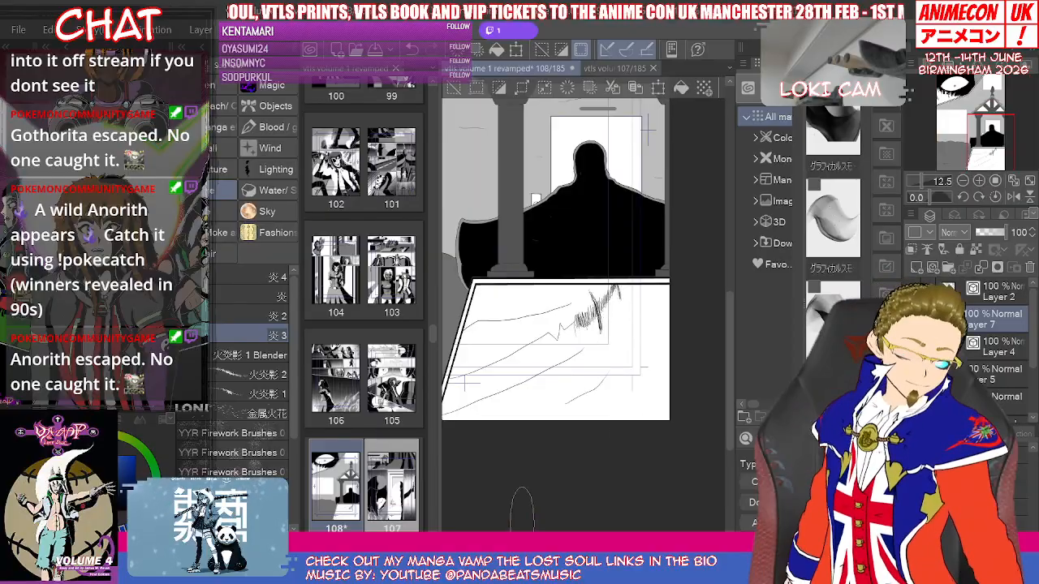
pyautogui.press('m')
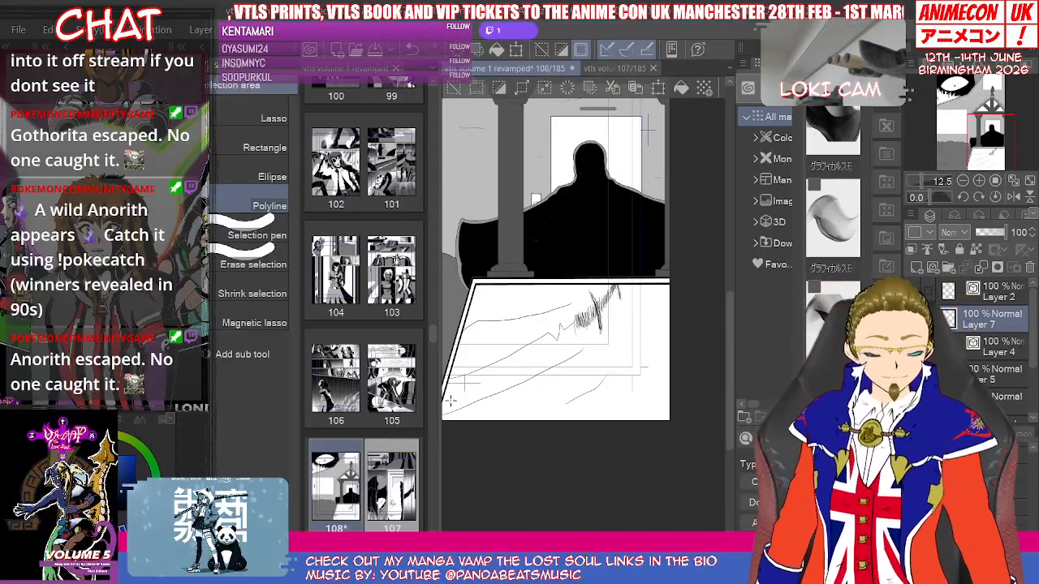
pyautogui.moveTo(994, 139); pyautogui.dragTo(978, 141)
pyautogui.click(523, 415)
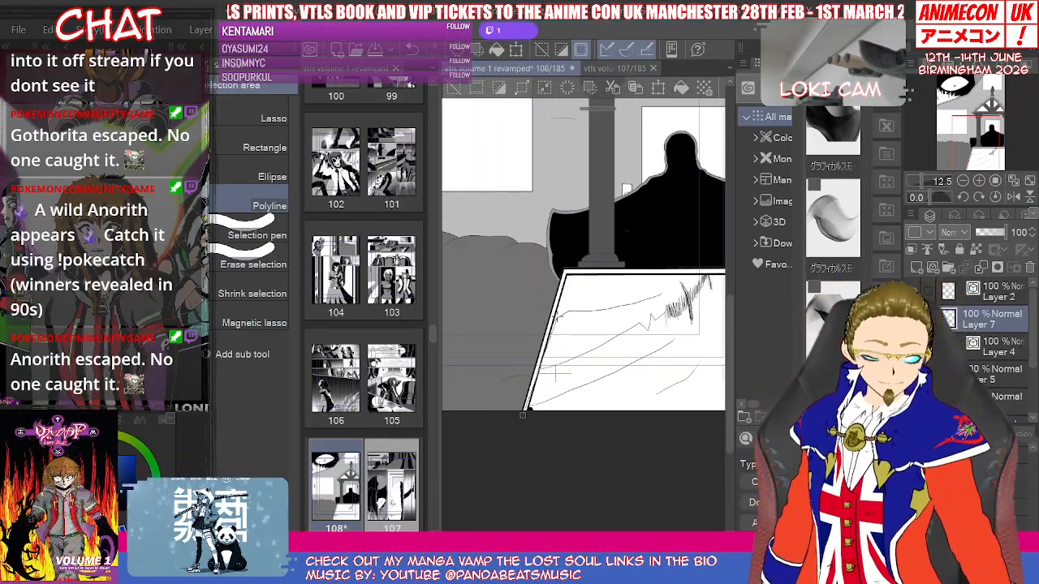
pyautogui.click(565, 271)
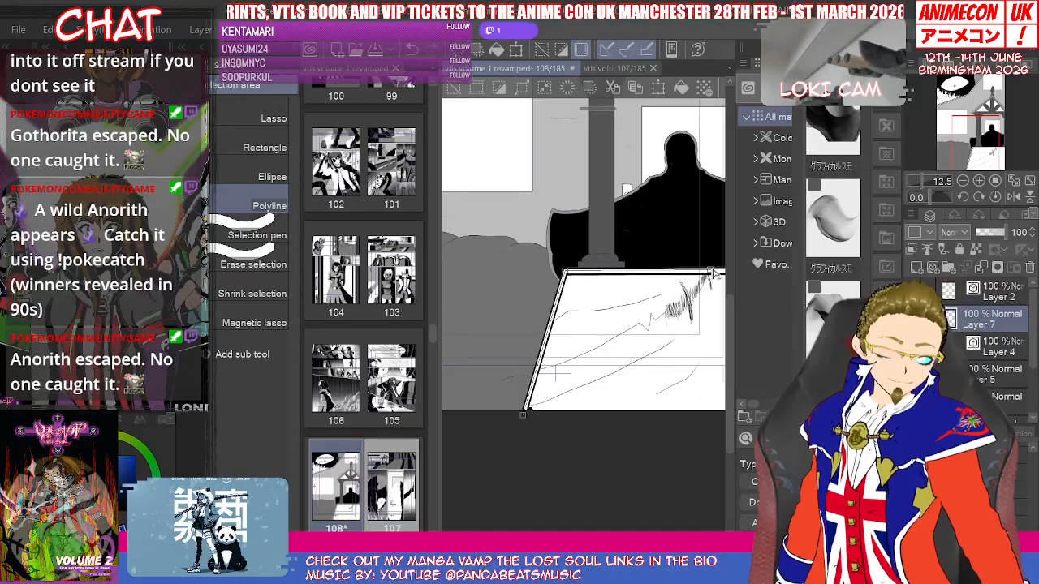
pyautogui.click(975, 145)
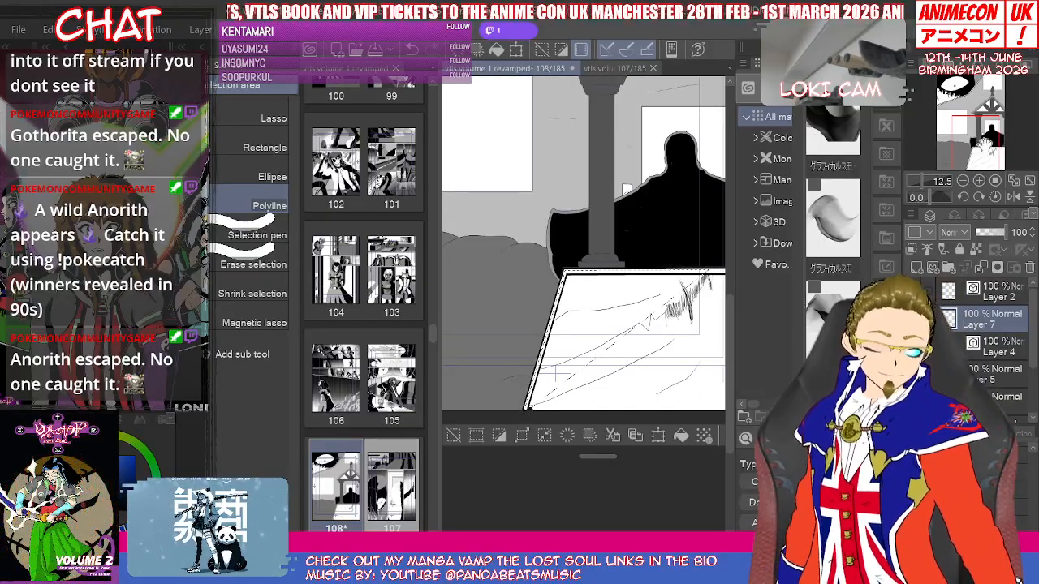
pyautogui.moveTo(976, 144); pyautogui.dragTo(987, 145)
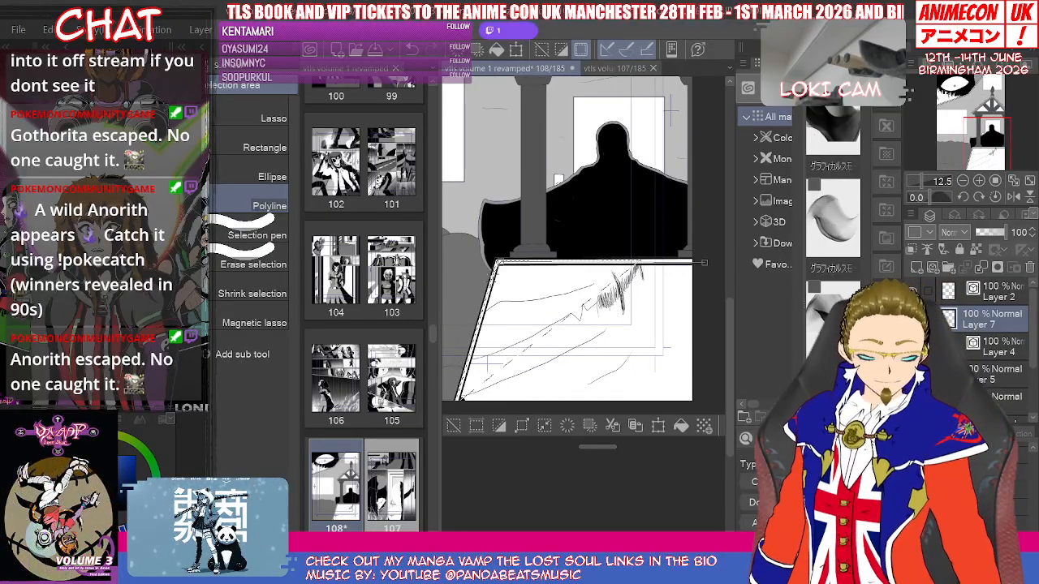
pyautogui.click(705, 407)
pyautogui.click(705, 263)
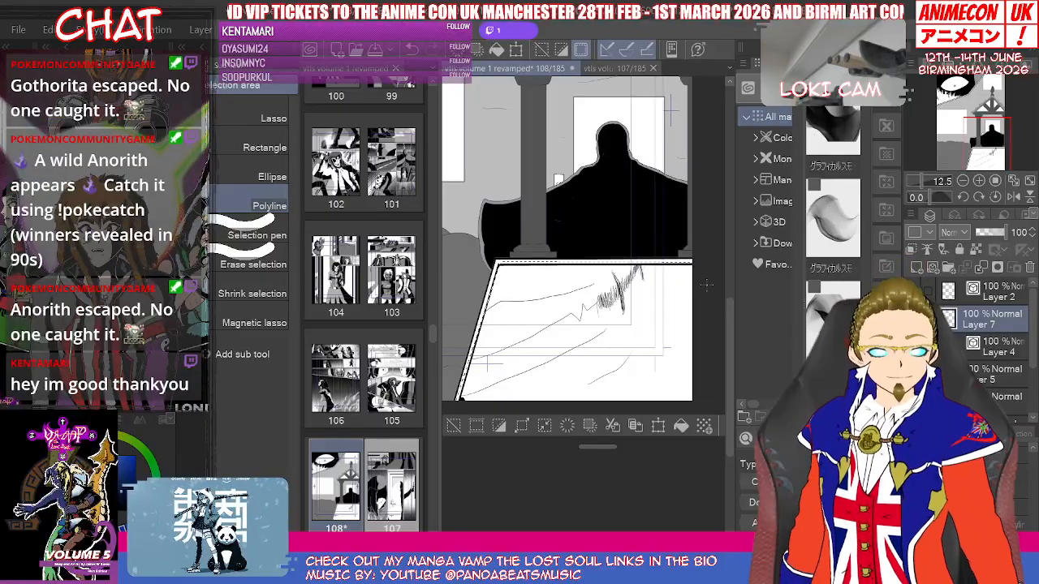
# Step: Paint light grey flames over the white panel below the dark figure with the 炎 2 brush
pyautogui.press('g')
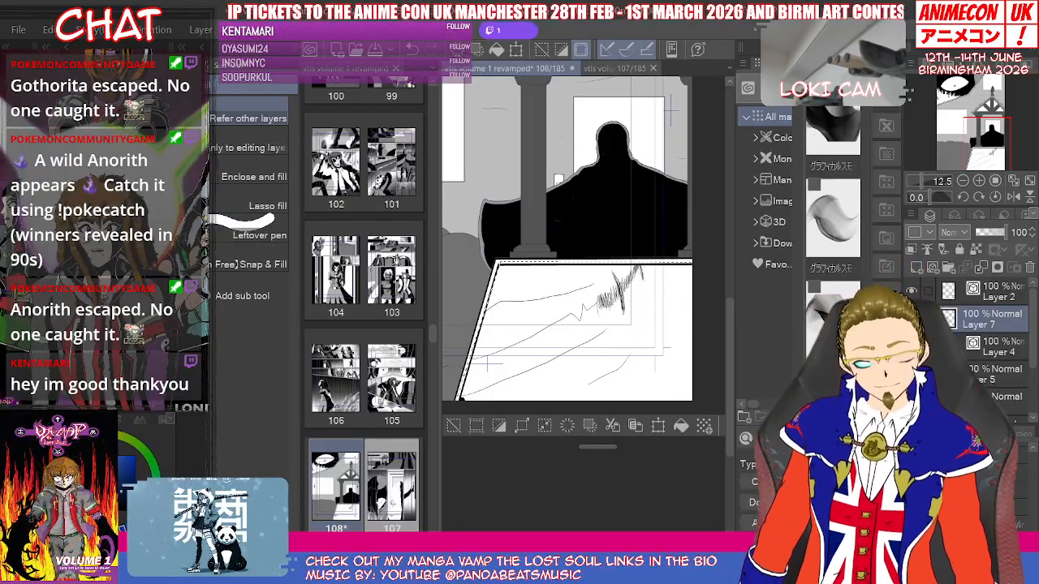
pyautogui.press('b')
pyautogui.moveTo(627, 349)
pyautogui.mouseDown()
pyautogui.moveTo(667, 375)
pyautogui.moveTo(641, 341)
pyautogui.moveTo(666, 390)
pyautogui.moveTo(633, 385)
pyautogui.moveTo(649, 317)
pyautogui.moveTo(662, 357)
pyautogui.moveTo(597, 312)
pyautogui.mouseUp()
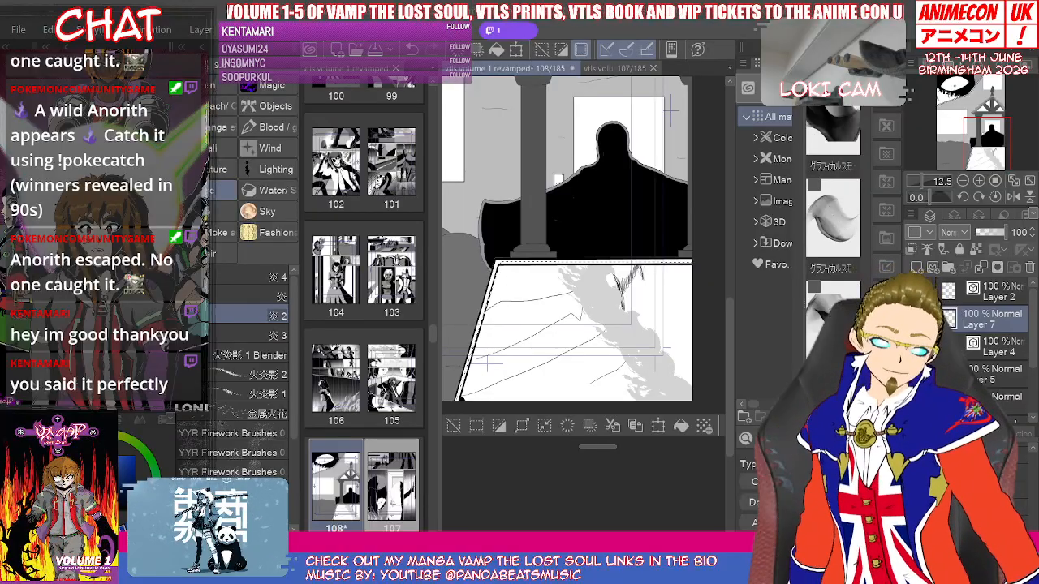
# Step: Compare the eye panel and the panel below the dark figure with the flame layer and other layers hidden and shown
pyautogui.moveTo(1000, 144)
pyautogui.mouseDown()
pyautogui.moveTo(979, 116)
pyautogui.moveTo(961, 110)
pyautogui.moveTo(966, 74)
pyautogui.moveTo(974, 79)
pyautogui.moveTo(959, 114)
pyautogui.moveTo(991, 120)
pyautogui.moveTo(993, 140)
pyautogui.moveTo(988, 117)
pyautogui.mouseUp()
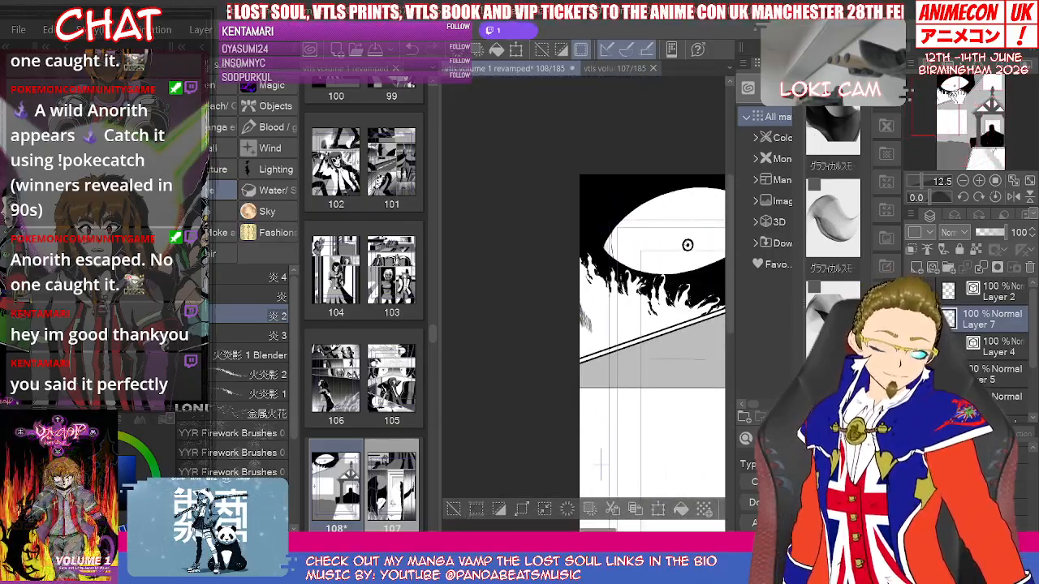
pyautogui.moveTo(688, 244); pyautogui.dragTo(613, 206)
pyautogui.moveTo(950, 104)
pyautogui.mouseDown()
pyautogui.moveTo(1001, 144)
pyautogui.moveTo(994, 155)
pyautogui.mouseUp()
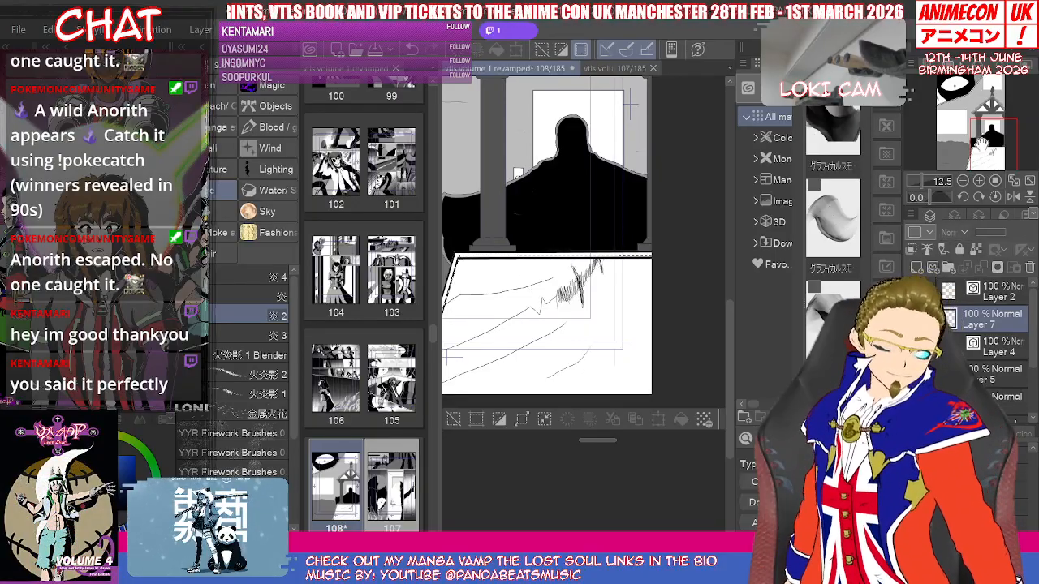
pyautogui.scroll(4, 664, 127)
pyautogui.moveTo(975, 80); pyautogui.dragTo(980, 82)
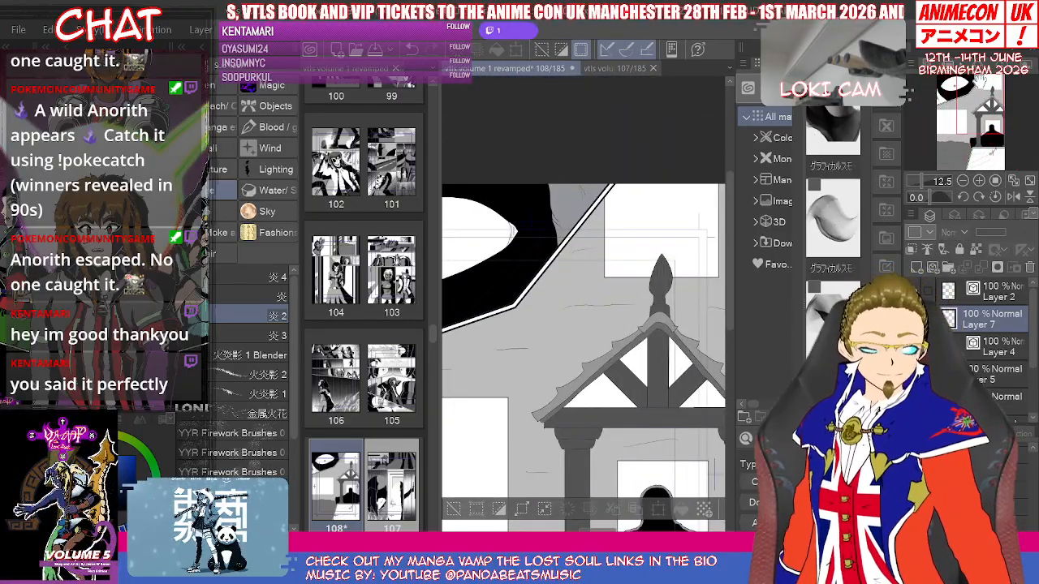
pyautogui.click(912, 318)
pyautogui.click(911, 318)
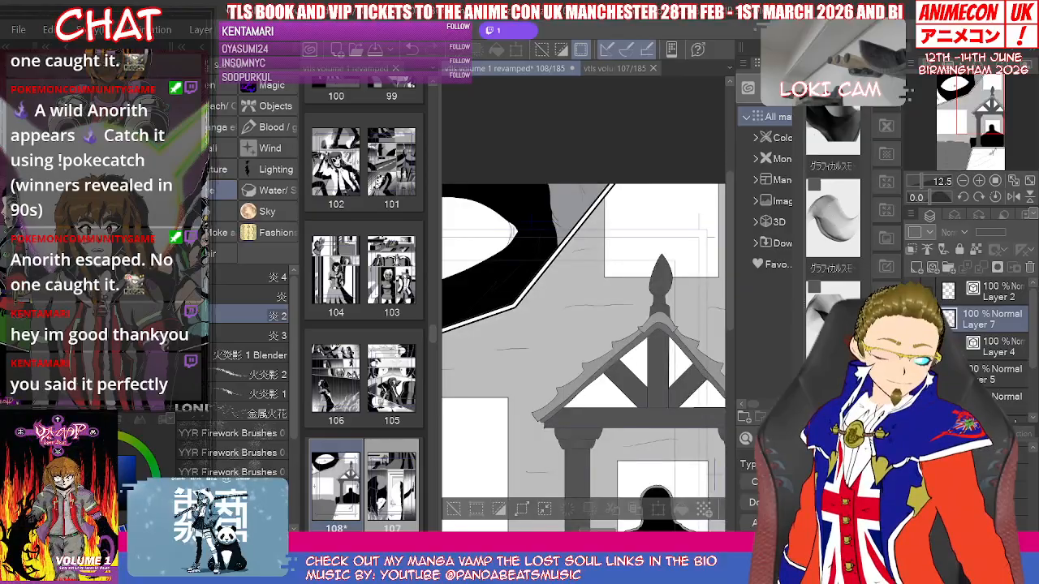
pyautogui.click(912, 373)
pyautogui.click(912, 373)
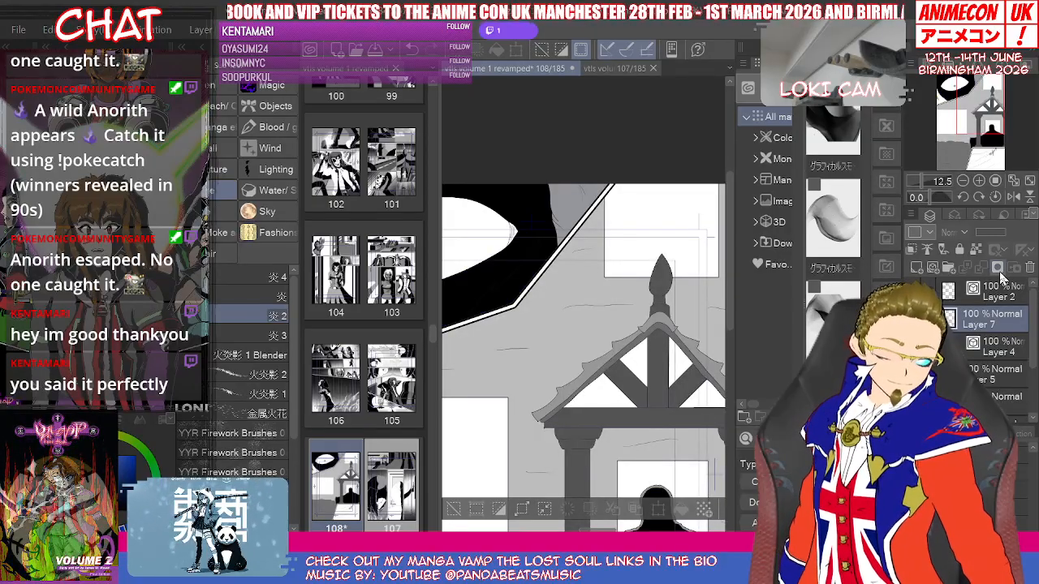
pyautogui.moveTo(976, 120); pyautogui.dragTo(982, 169)
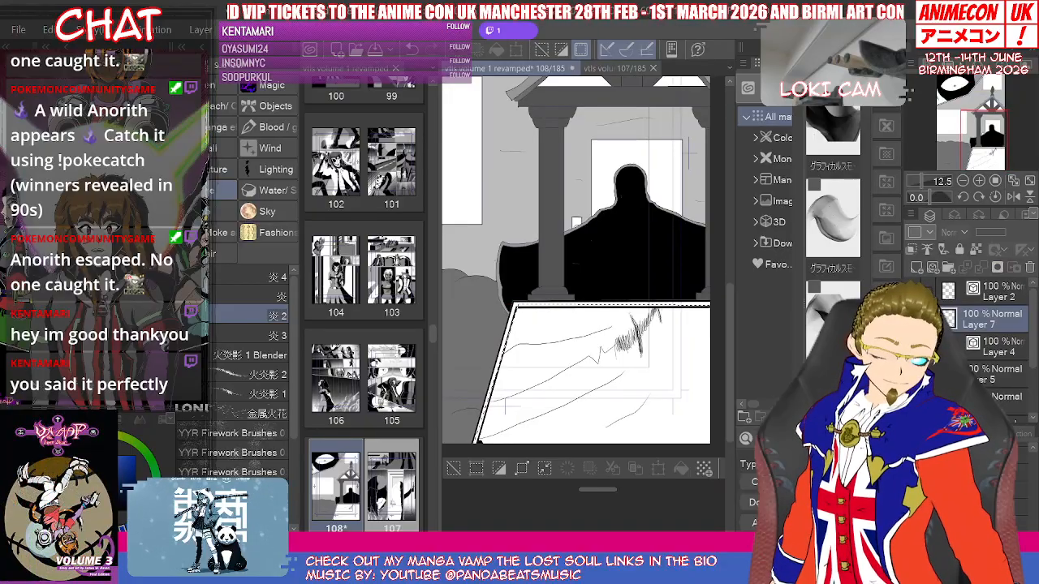
pyautogui.moveTo(976, 137); pyautogui.dragTo(948, 118)
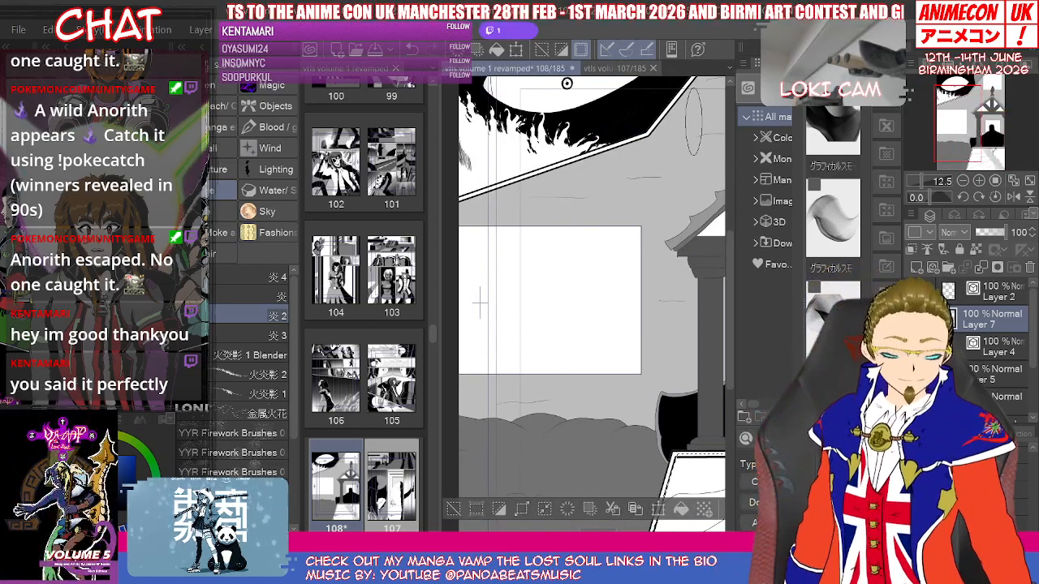
# Step: Clear the current selection and outline the middle panel containing the shrine and dark figure with a Polyline selection along its borders
pyautogui.click(963, 180)
pyautogui.click(243, 31)
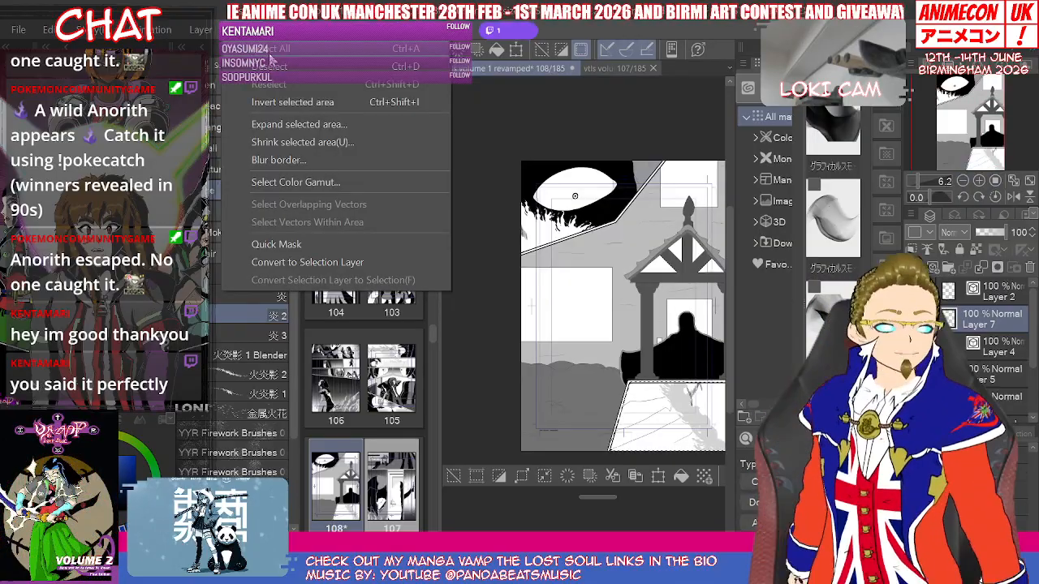
pyautogui.click(279, 70)
pyautogui.press('m')
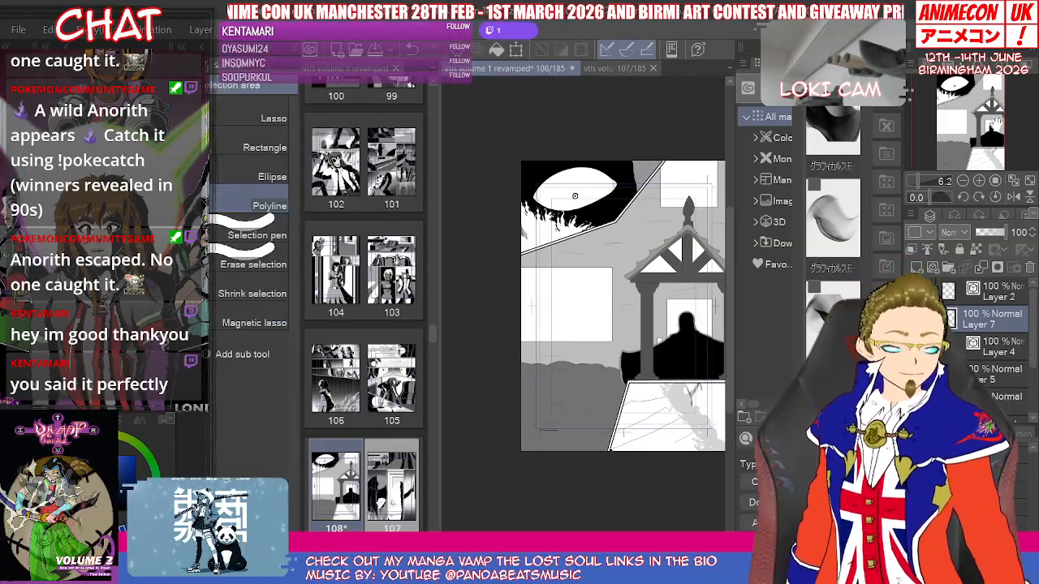
pyautogui.click(476, 238)
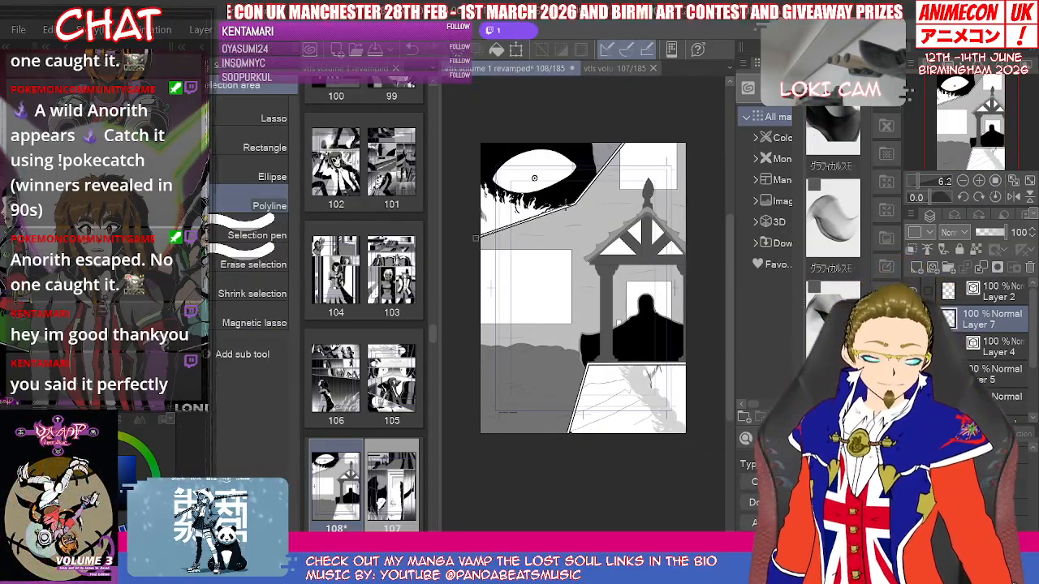
pyautogui.click(575, 203)
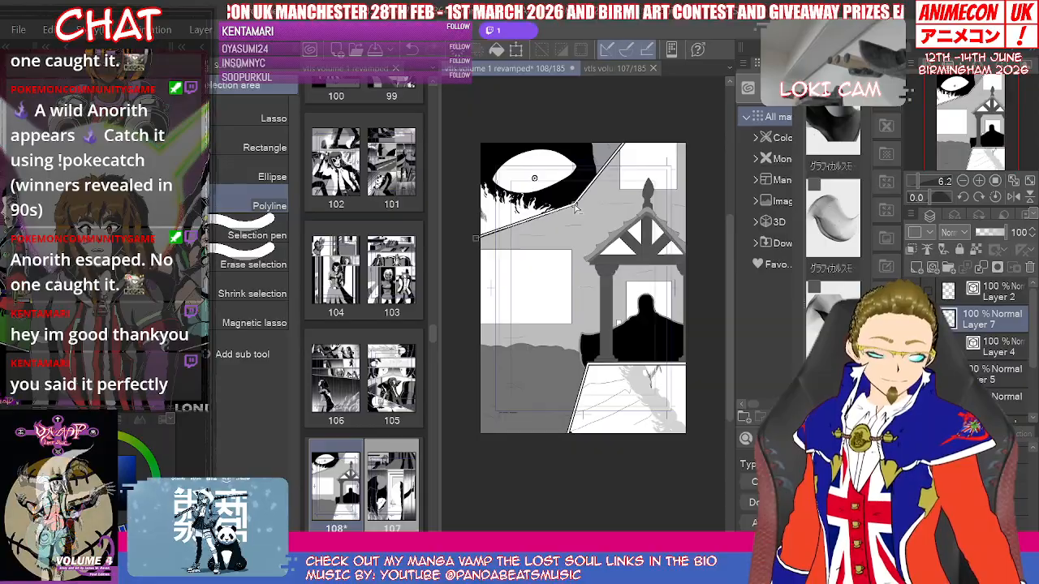
pyautogui.click(633, 130)
pyautogui.click(704, 130)
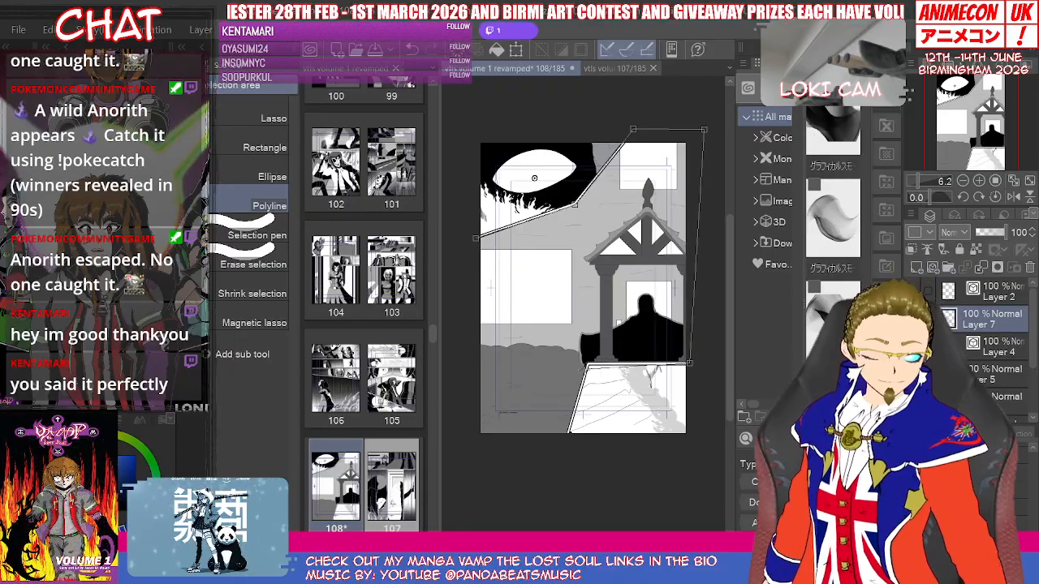
pyautogui.click(689, 362)
pyautogui.click(565, 444)
pyautogui.click(448, 458)
pyautogui.click(474, 240)
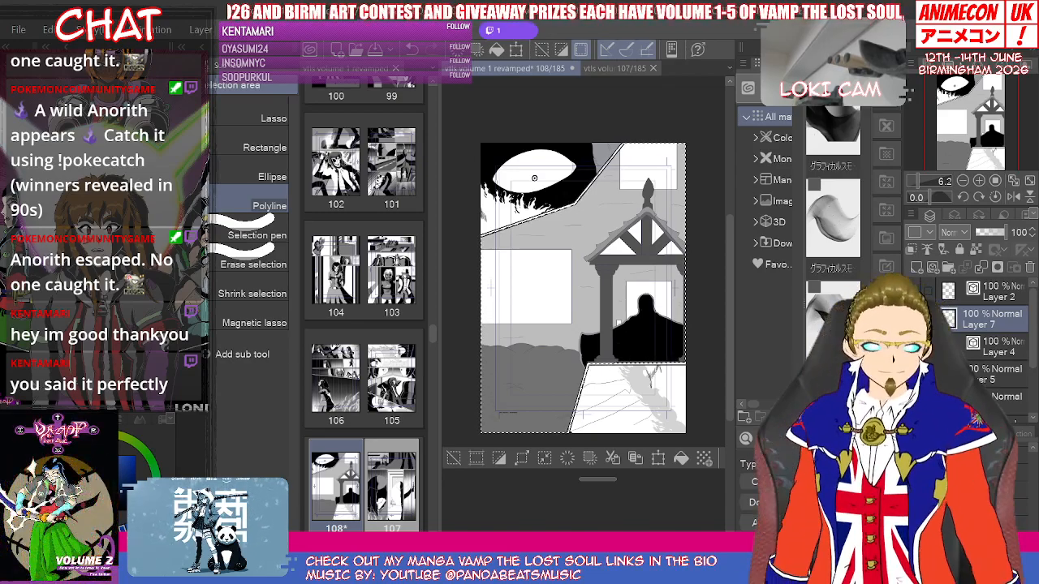
# Step: Paint white flames across the middle panel's background and around the dark figure with the 炎 2, 炎 4 and 炎 3 brushes
pyautogui.press('b')
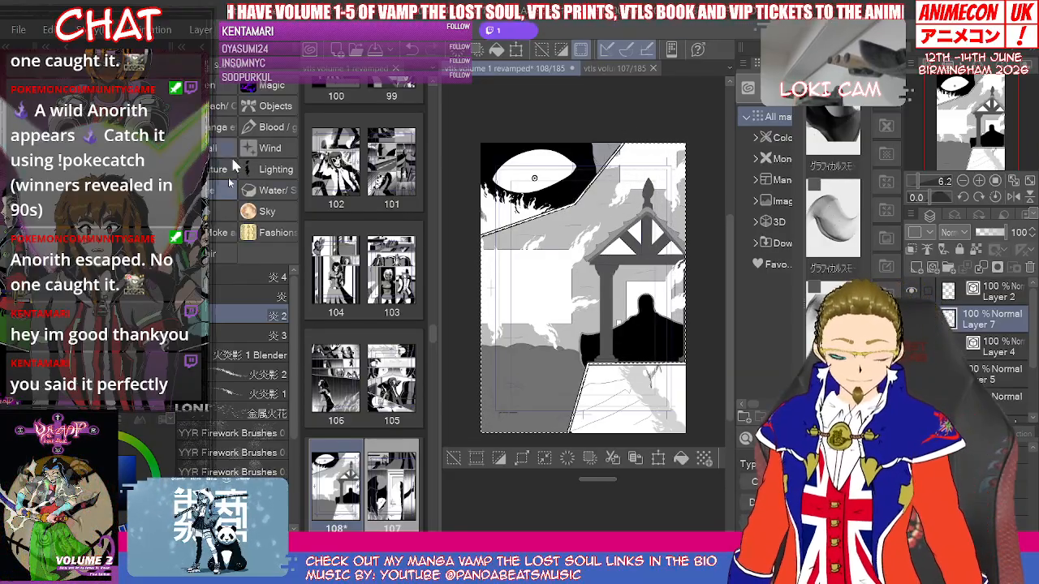
pyautogui.click(244, 281)
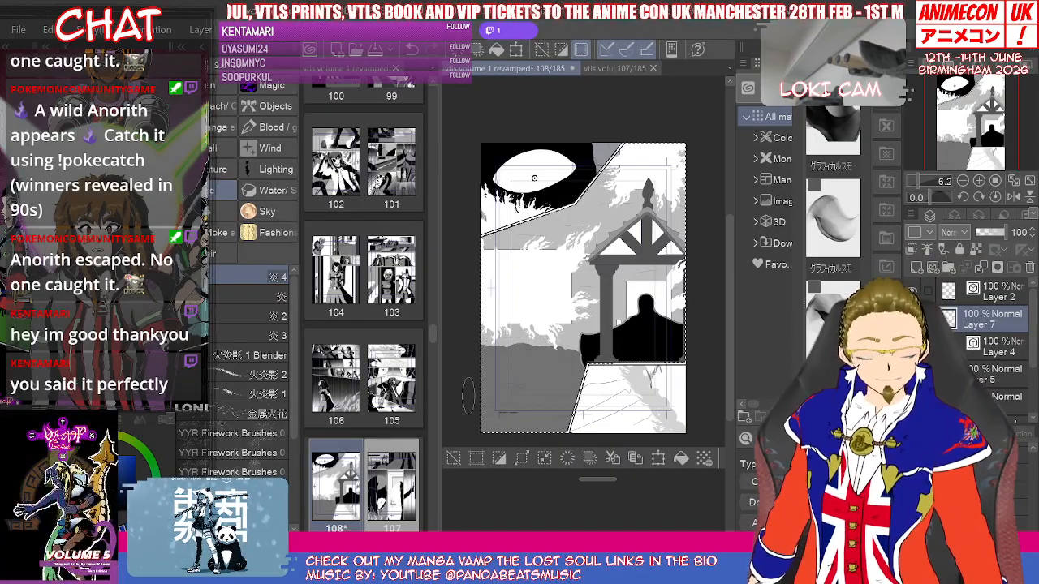
pyautogui.click(226, 319)
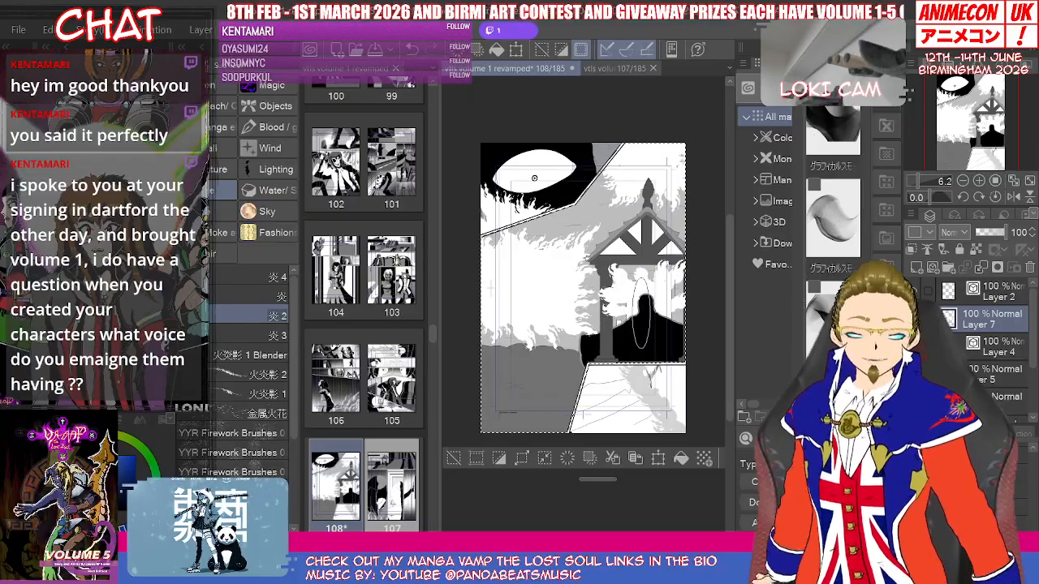
pyautogui.click(251, 335)
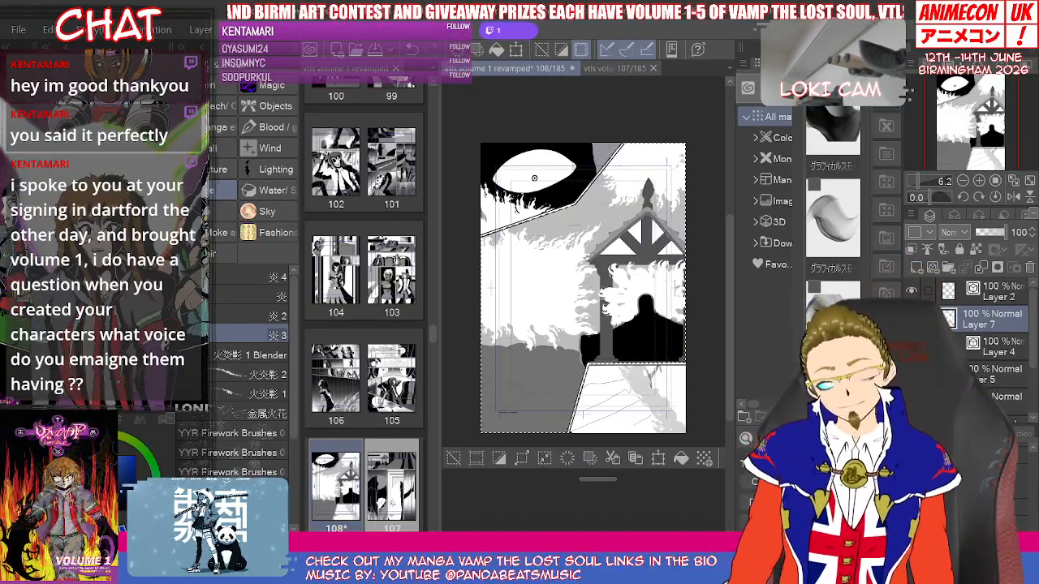
# Step: Erase the flames covering the shrine's left pillar with the Hard eraser
pyautogui.press('e')
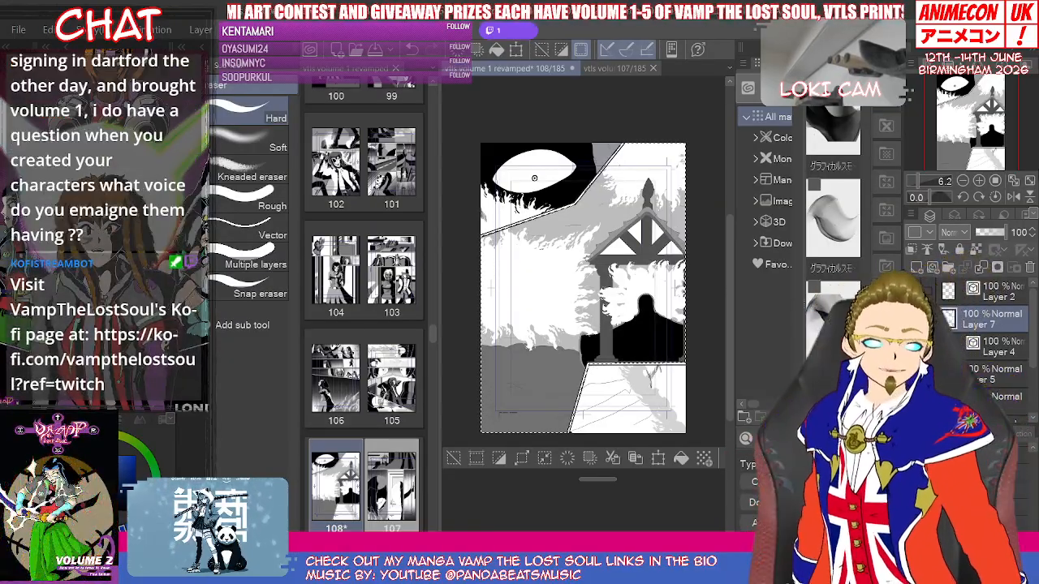
pyautogui.click(931, 182)
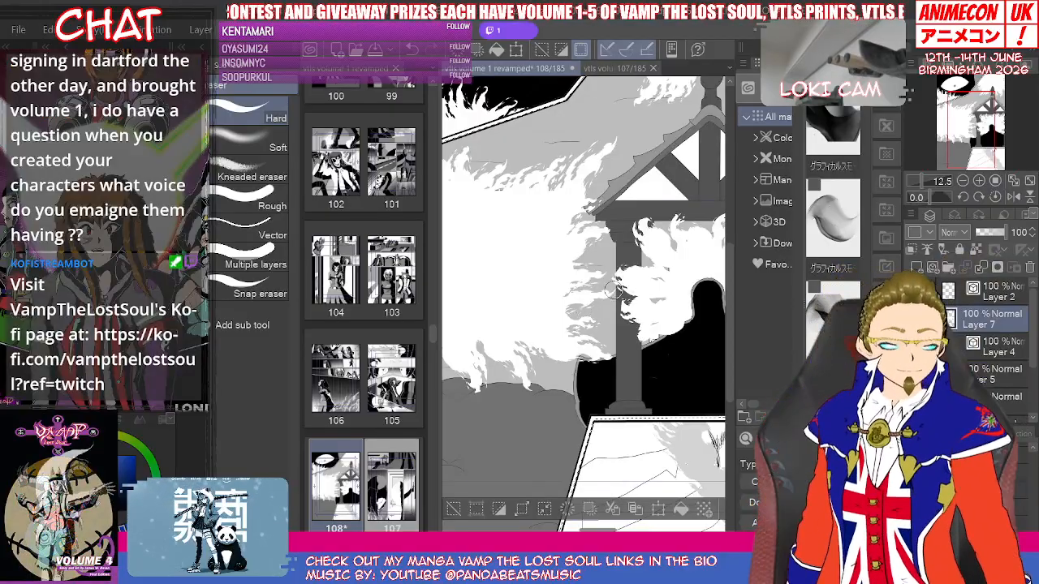
pyautogui.moveTo(624, 254); pyautogui.dragTo(637, 341)
pyautogui.moveTo(631, 277)
pyautogui.mouseDown()
pyautogui.moveTo(631, 369)
pyautogui.moveTo(638, 268)
pyautogui.moveTo(636, 374)
pyautogui.moveTo(642, 230)
pyautogui.mouseUp()
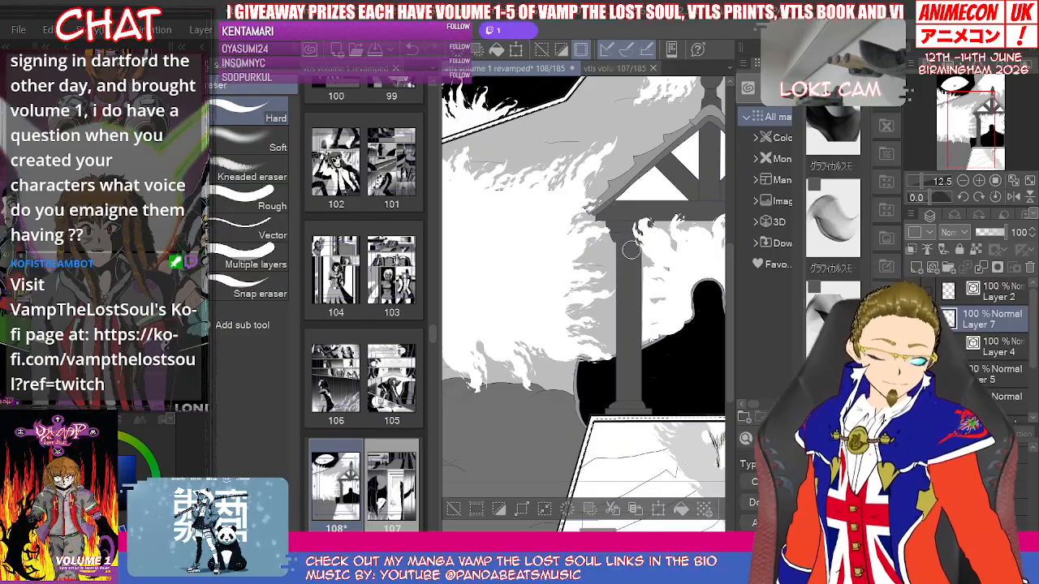
# Step: Reduce Layer 7's opacity to 46%, erase the flames overlapping the shrine's beam and structure, and restore the opacity to 100%
pyautogui.click(990, 233)
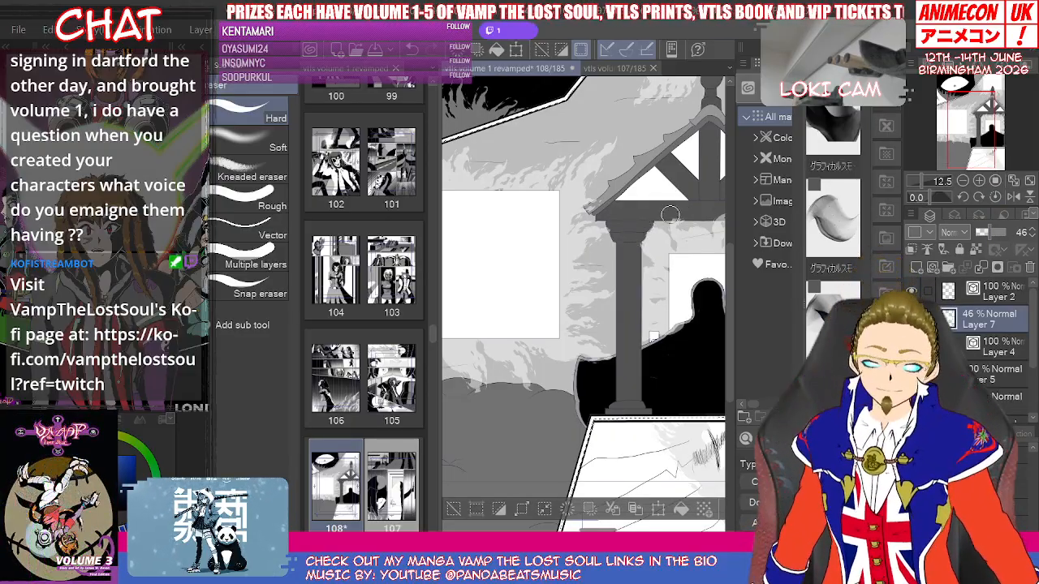
pyautogui.moveTo(710, 216); pyautogui.dragTo(568, 209)
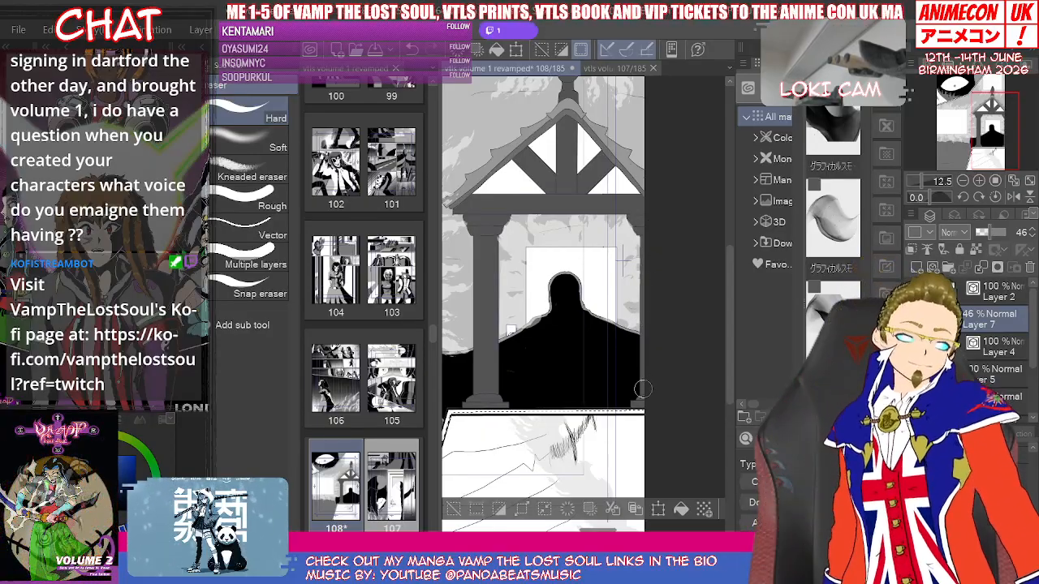
pyautogui.moveTo(1031, 234); pyautogui.dragTo(1035, 240)
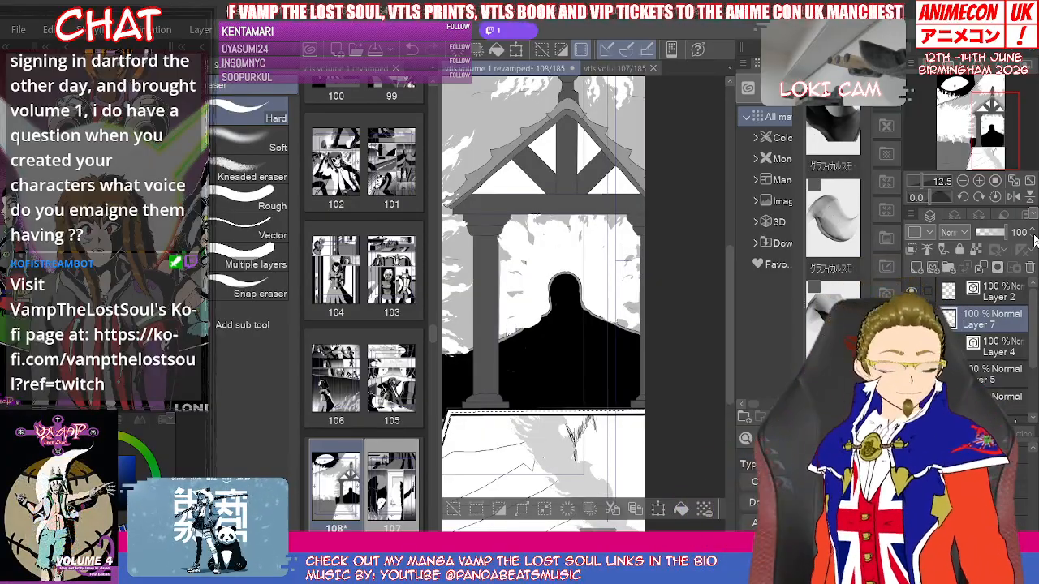
# Step: Touch up the white flame area around the dark figure under the shrine roof with the G-pen
pyautogui.click(979, 180)
pyautogui.moveTo(992, 142); pyautogui.dragTo(978, 123)
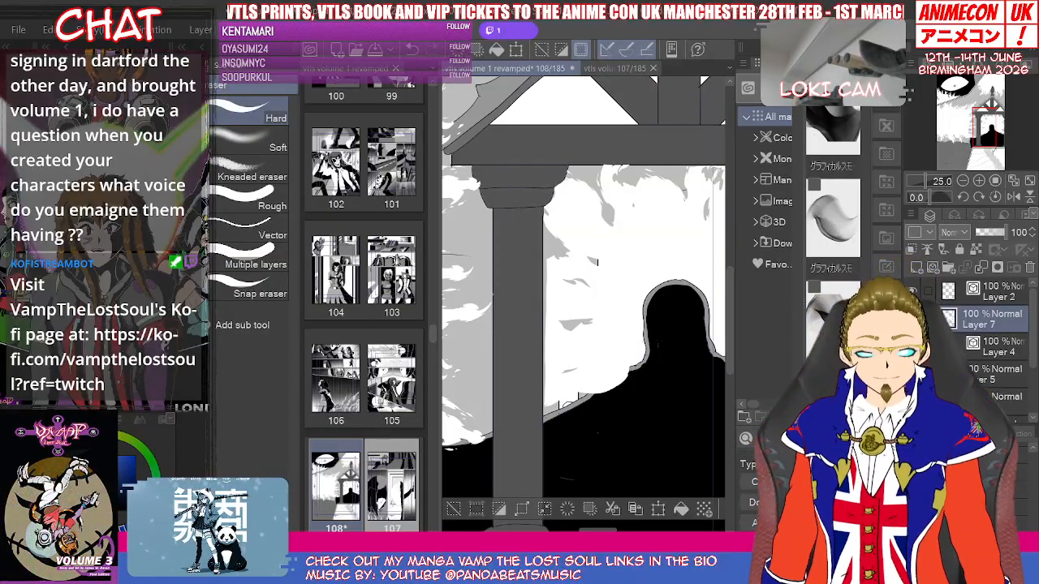
pyautogui.press('b')
pyautogui.click(221, 107)
pyautogui.press('p')
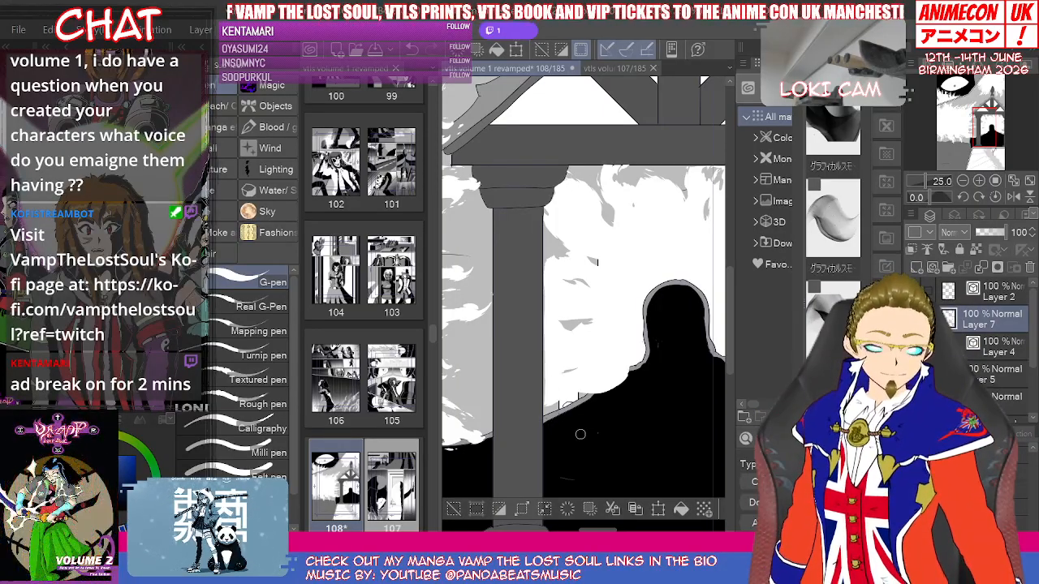
pyautogui.moveTo(975, 116); pyautogui.dragTo(990, 114)
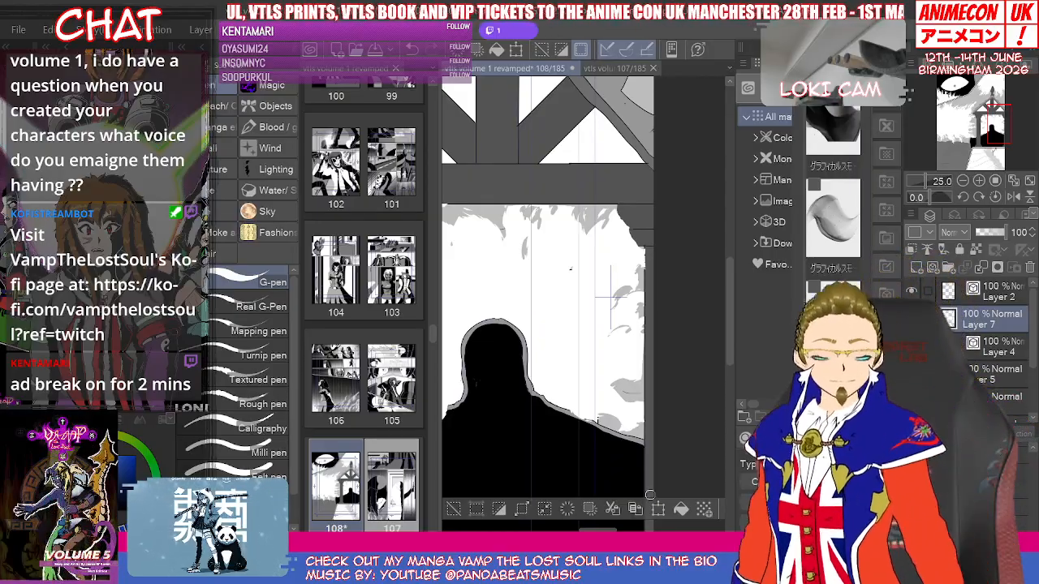
# Step: Lower Layer 7's opacity to 59% and erase flames overlapping the shrine's right side and the dark figure with the Hard eraser
pyautogui.click(994, 235)
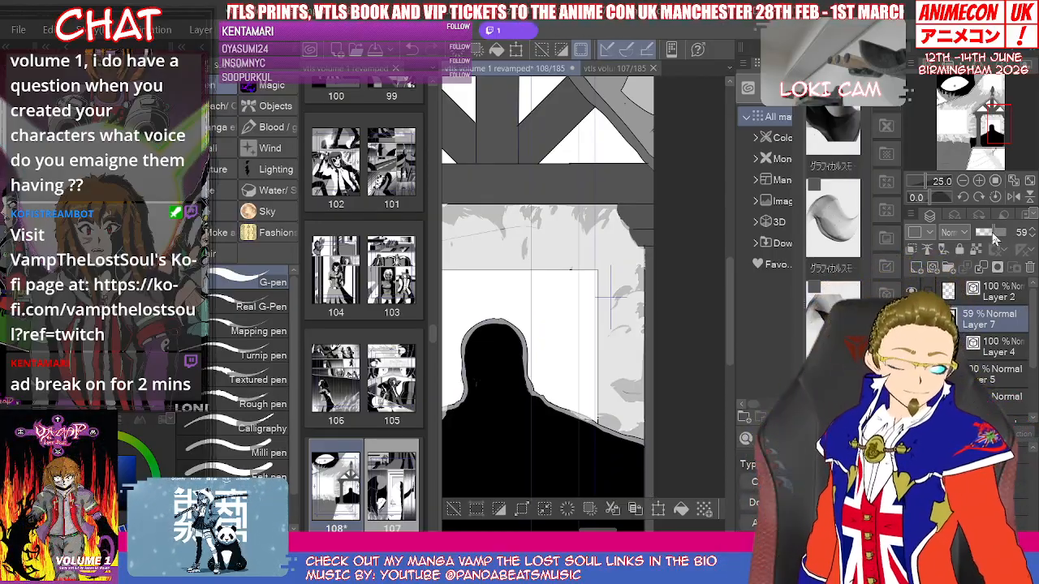
pyautogui.press('e')
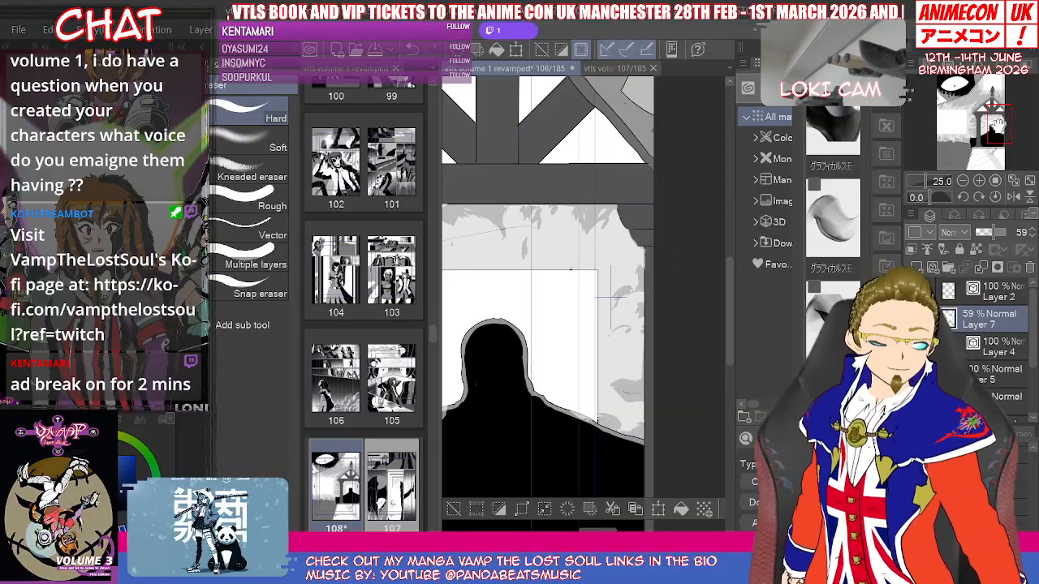
pyautogui.moveTo(644, 236); pyautogui.dragTo(830, 198)
pyautogui.moveTo(981, 128); pyautogui.dragTo(980, 127)
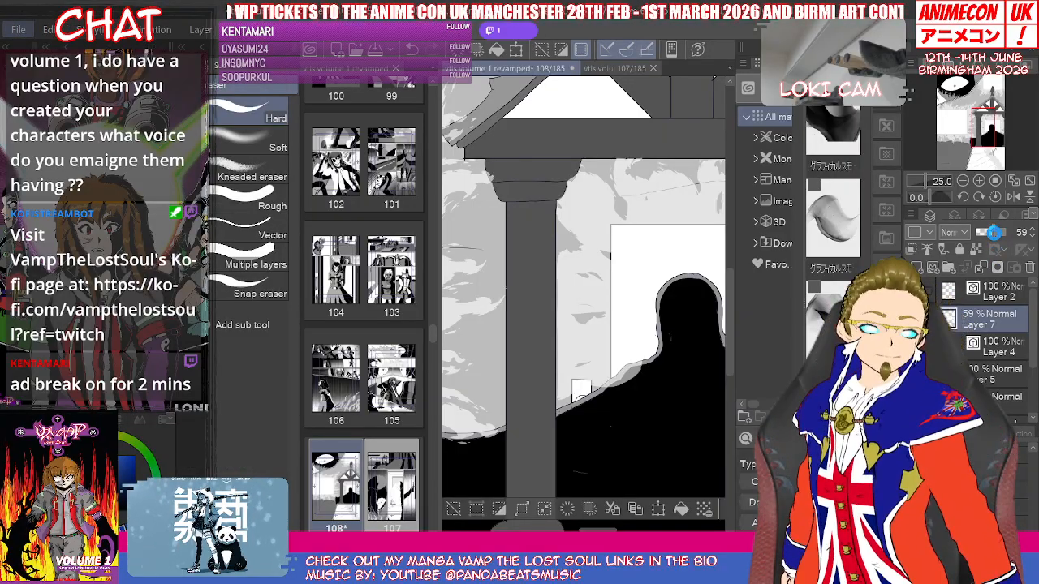
# Step: Restore Layer 7's opacity to 100% and clean up the flame edges around the shrine's beam and roof
pyautogui.moveTo(994, 233); pyautogui.dragTo(1011, 236)
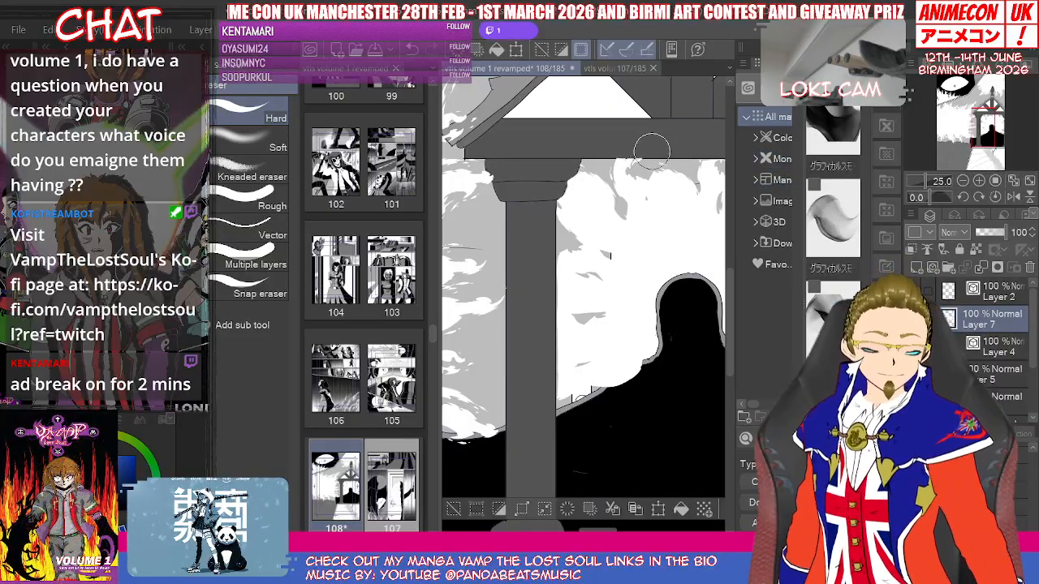
pyautogui.moveTo(986, 107)
pyautogui.mouseDown()
pyautogui.moveTo(991, 124)
pyautogui.moveTo(978, 113)
pyautogui.mouseUp()
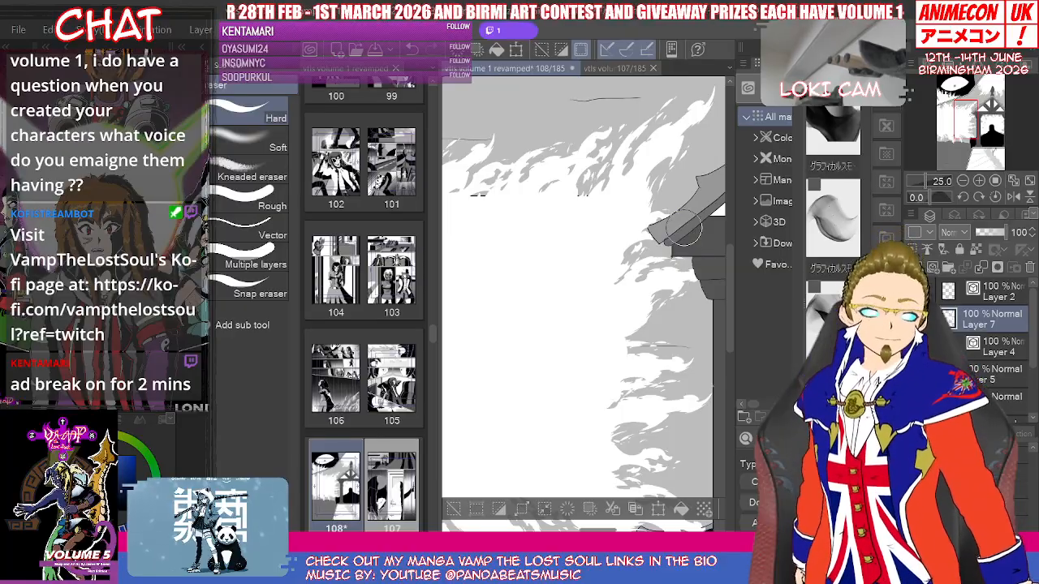
pyautogui.moveTo(995, 113); pyautogui.dragTo(974, 121)
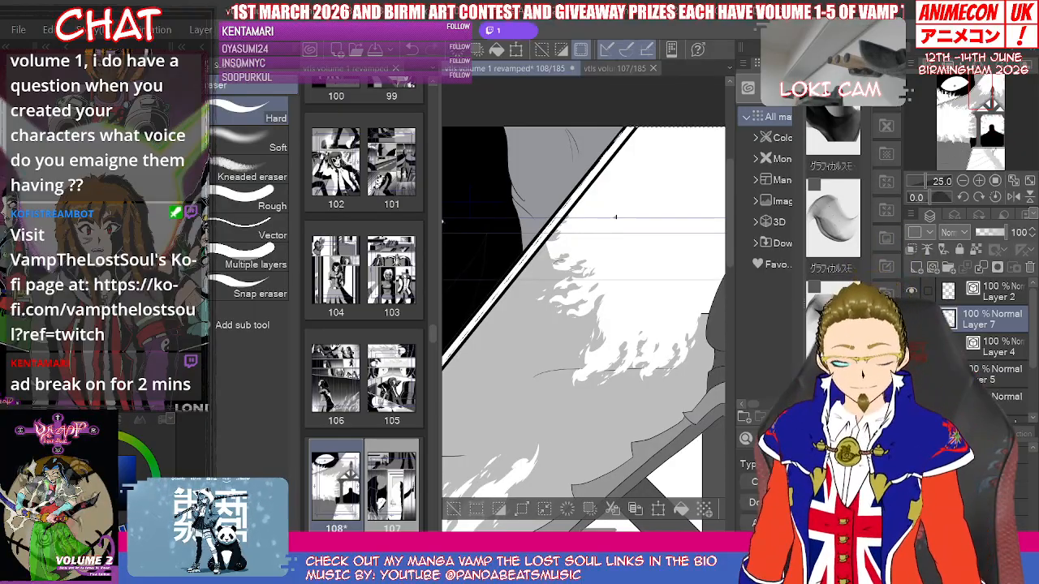
pyautogui.press('p')
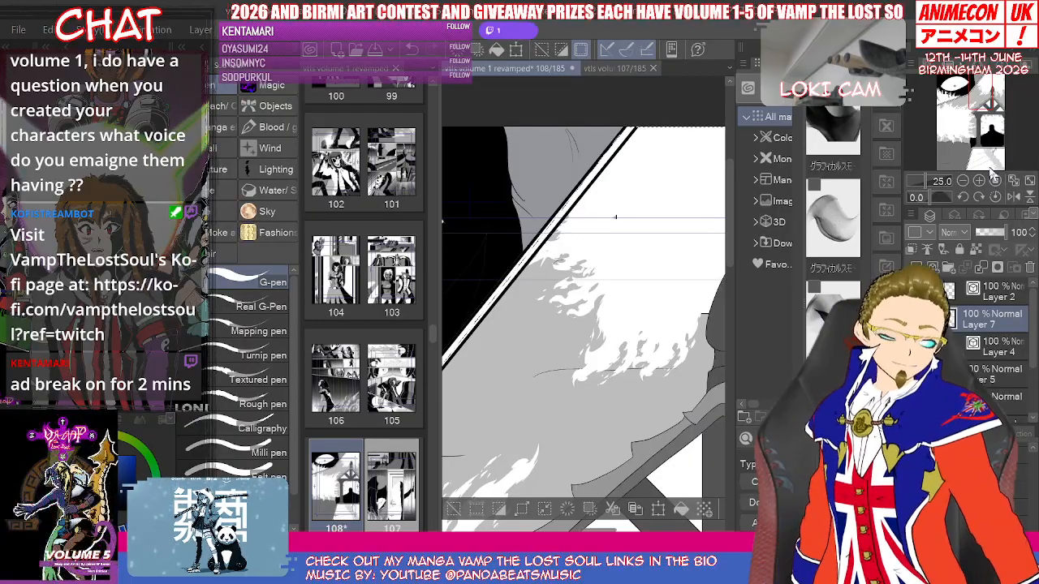
pyautogui.scroll(-5, 512, 306)
pyautogui.moveTo(978, 126); pyautogui.dragTo(953, 163)
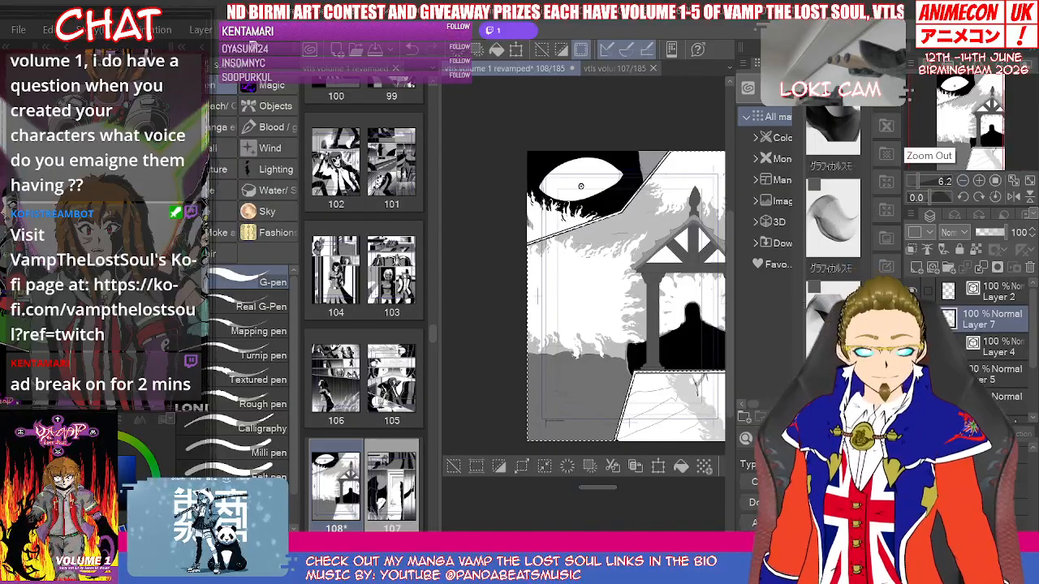
# Step: Deselect the middle panel and save page 108
pyautogui.click(235, 30)
pyautogui.click(262, 70)
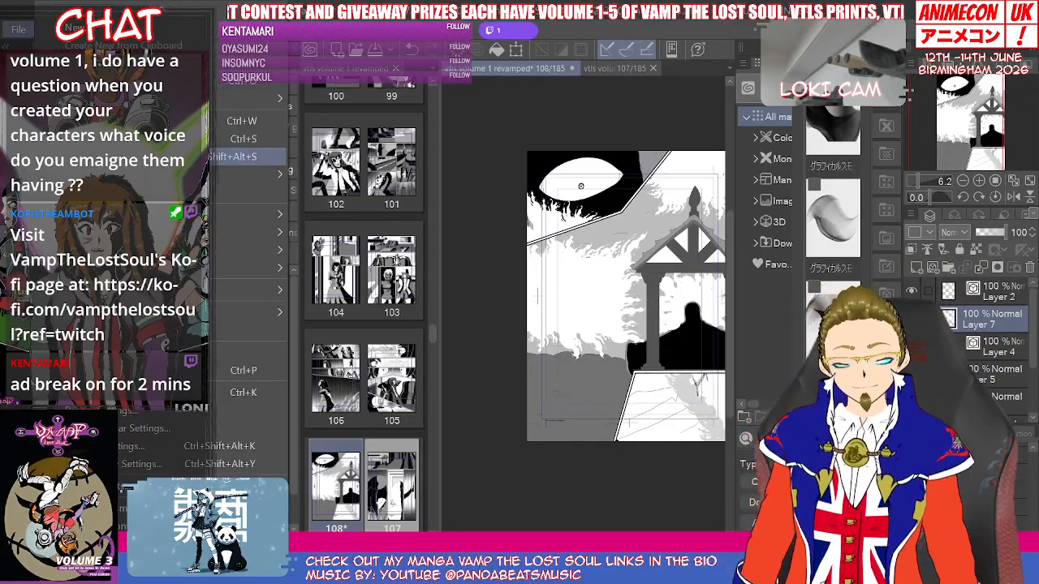
pyautogui.hotkey('ctrl', 's')
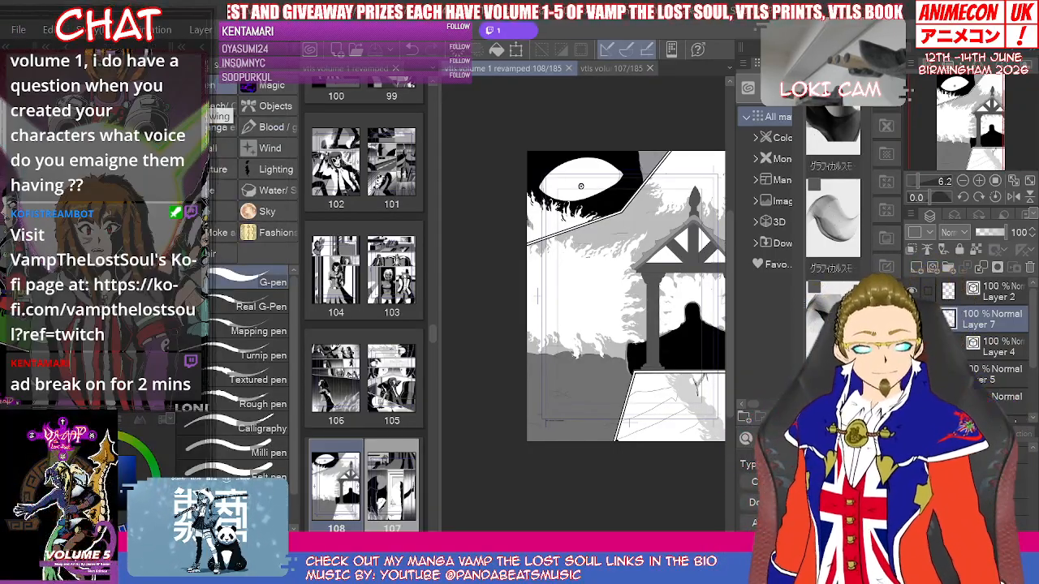
pyautogui.moveTo(581, 186); pyautogui.dragTo(501, 116)
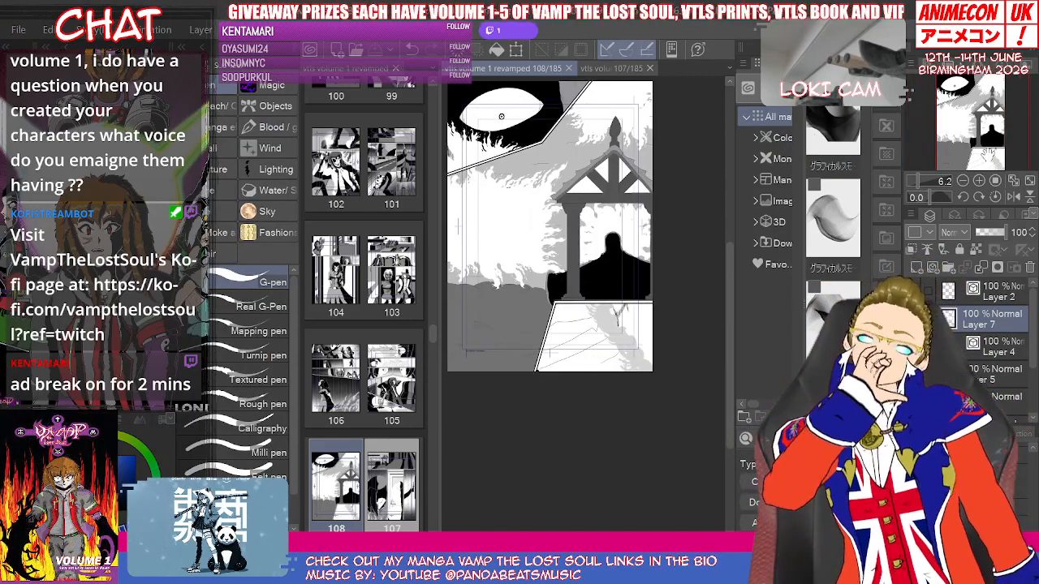